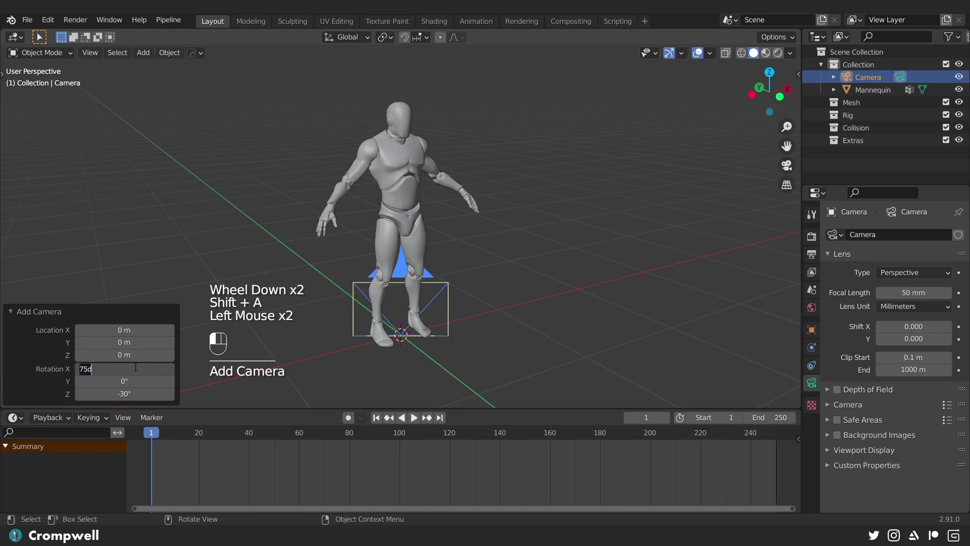
Set the new camera's rotation to 90° on X and 0° on Z.
type("90")
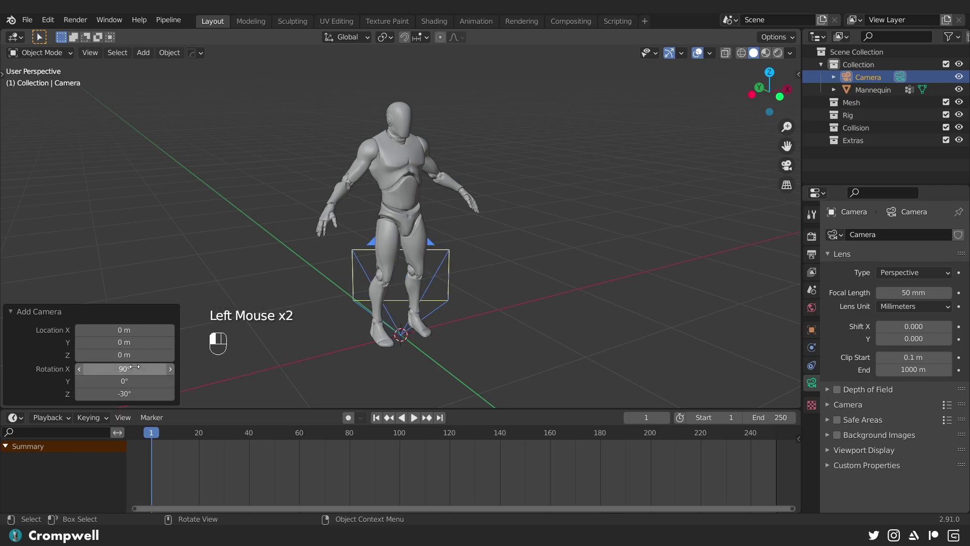
left_click(114, 394)
type("0")
key("Return")
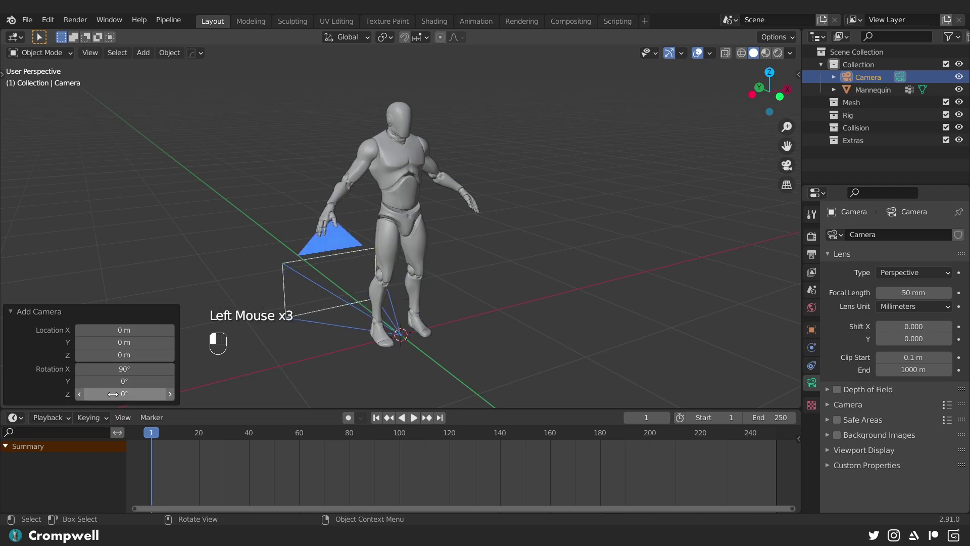
double_click(121, 369)
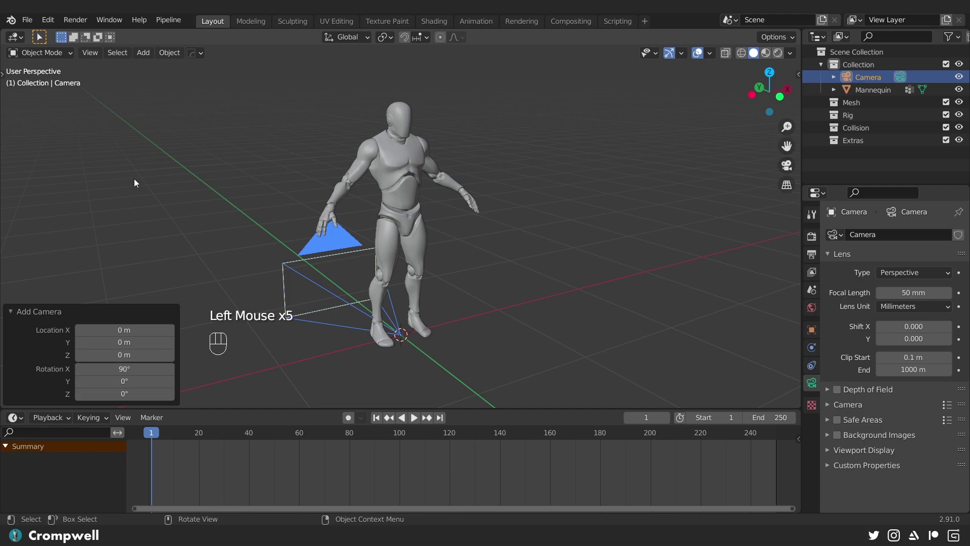
scroll(352, 281, "down", 4)
left_click(40, 308)
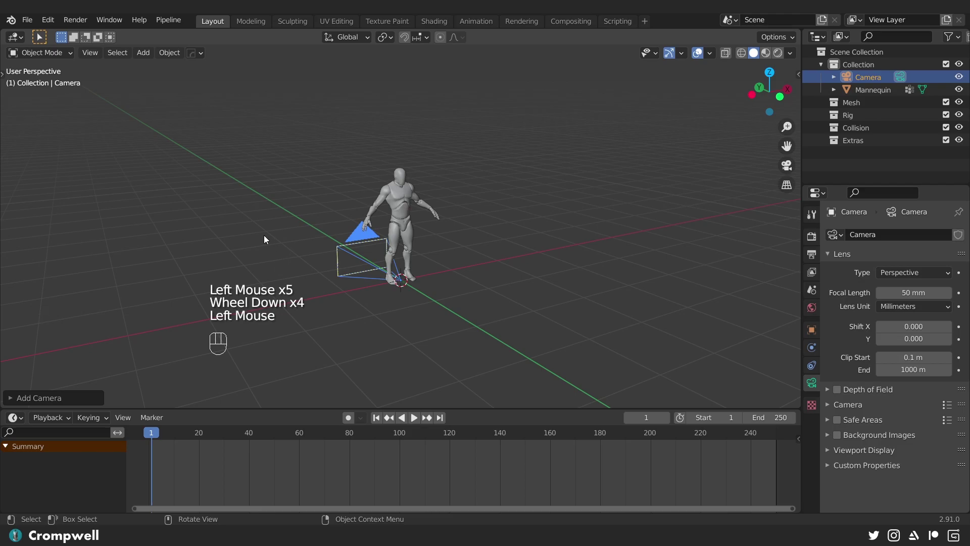
Move the camera in front of the mannequin to Y -2 m and raise it toward chest height.
middle_click_drag(263, 236, 324, 247)
key("g")
left_click(449, 273, "ctrl")
key("g")
key("z")
left_click(503, 201)
Look through the camera and raise it to about 1.49 m so the mannequin's head sits inside the frame.
key("KP_0")
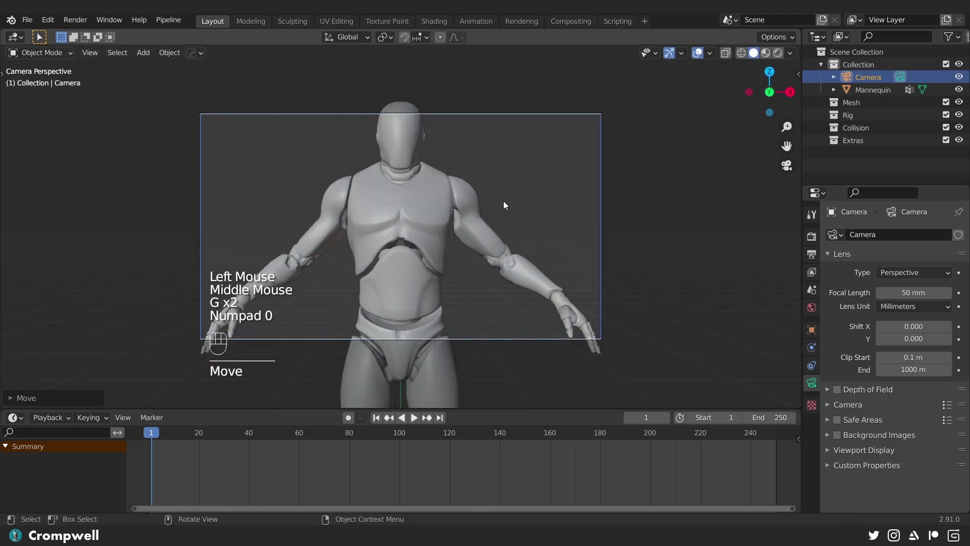
key("g")
key("z")
left_click(504, 190)
scroll(446, 317, "down", 4)
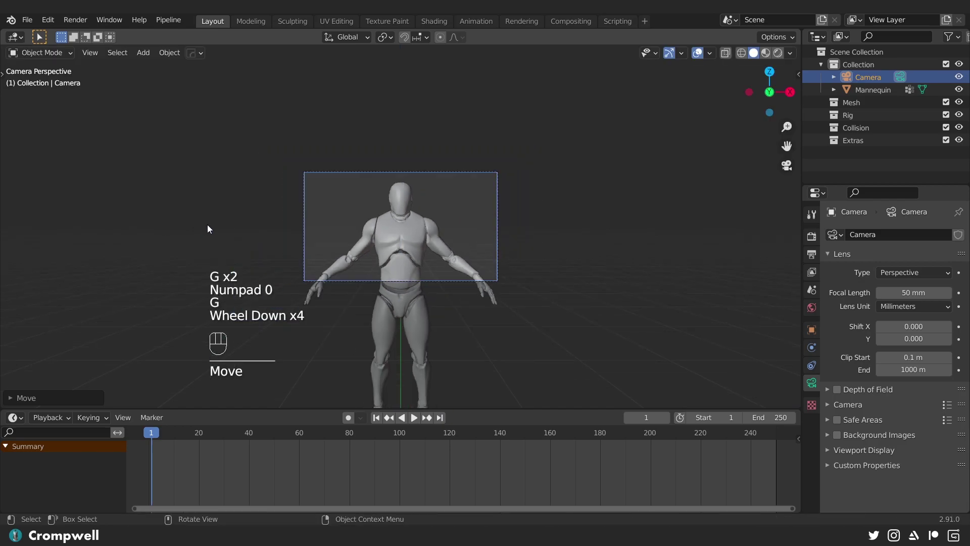
scroll(442, 233, "up", 4)
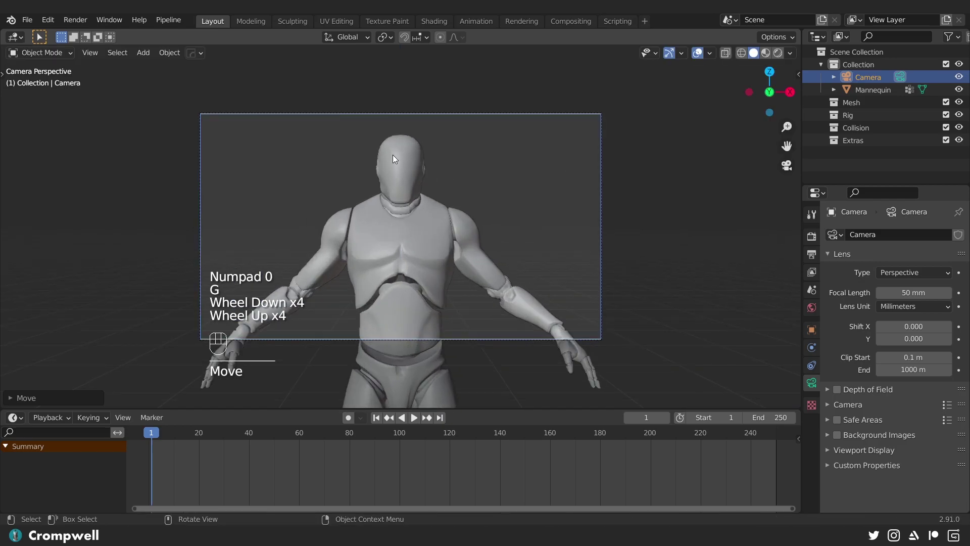
Select the mannequin and examine it from several sides and through the camera.
left_click(434, 193)
middle_click_drag(433, 193, 508, 276)
scroll(455, 202, "down", 6)
scroll(434, 267, "up", 4)
middle_click_drag(435, 267, 325, 219)
scroll(356, 235, "down", 2)
middle_click_drag(299, 189, 408, 157)
scroll(405, 208, "up", 2)
middle_click_drag(405, 208, 459, 245)
scroll(387, 231, "down", 7)
scroll(388, 234, "up", 5)
middle_click_drag(387, 233, 324, 218)
scroll(442, 240, "up", 3)
scroll(355, 213, "up", 1)
scroll(355, 214, "down", 5)
key("KP_0")
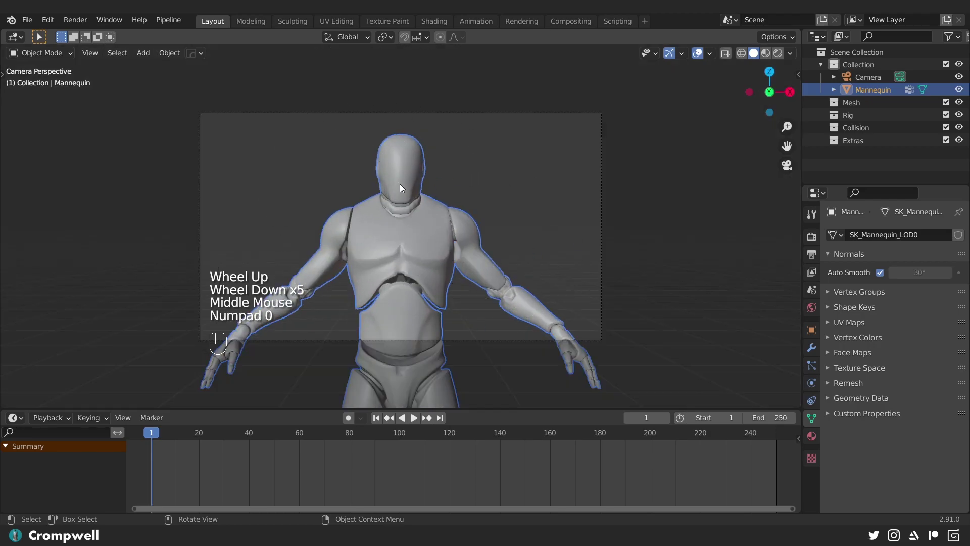
scroll(478, 275, "down", 4)
scroll(364, 261, "up", 4)
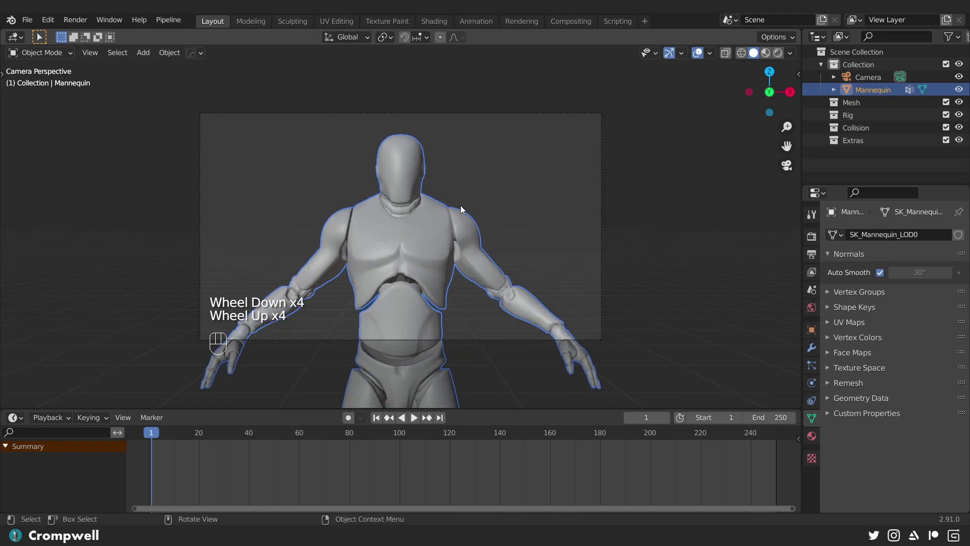
Select the camera instead of the mannequin and examine its placement from both sides.
middle_click_drag(359, 207, 322, 217)
scroll(387, 233, "down", 3)
middle_click_drag(387, 232, 358, 199)
scroll(375, 233, "down", 2)
left_click(284, 165)
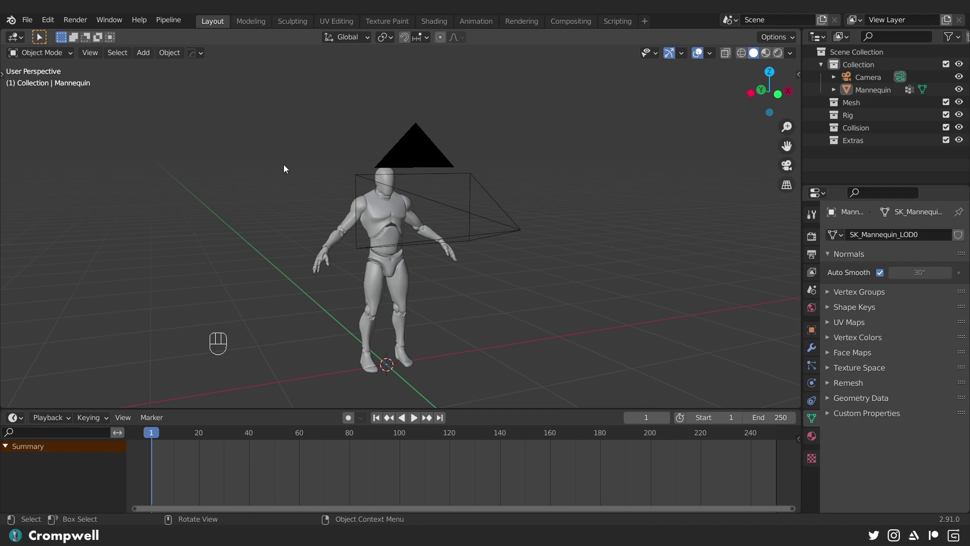
left_click(422, 157)
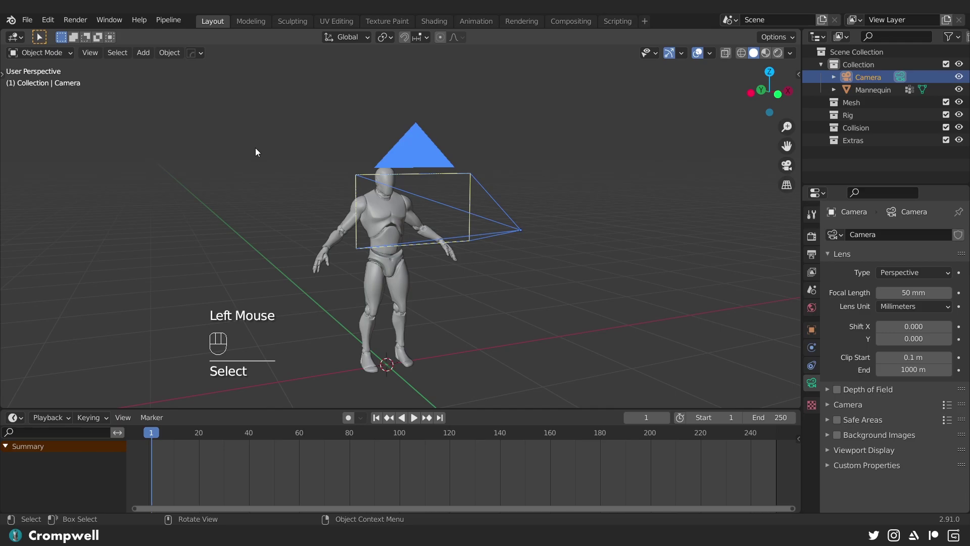
middle_click_drag(418, 150, 300, 157)
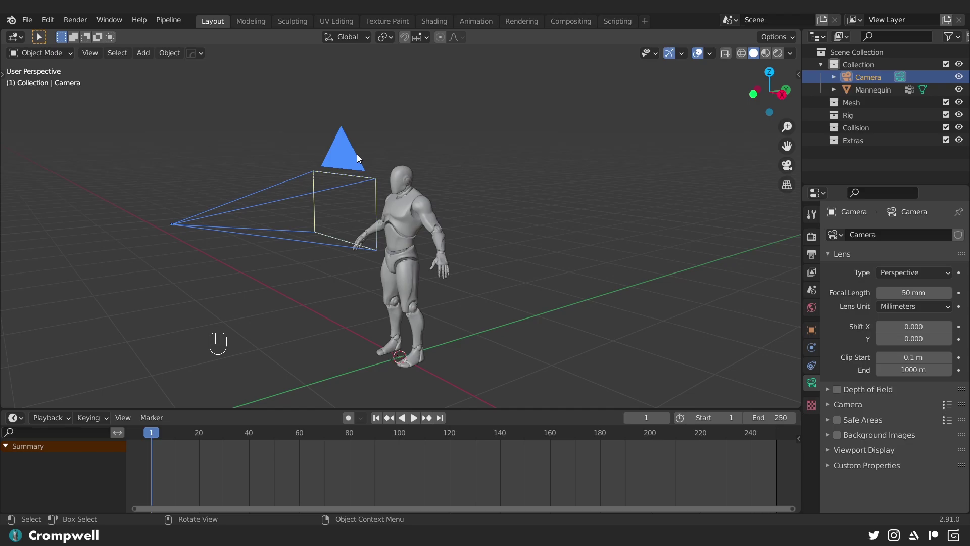
middle_click_drag(357, 154, 472, 211)
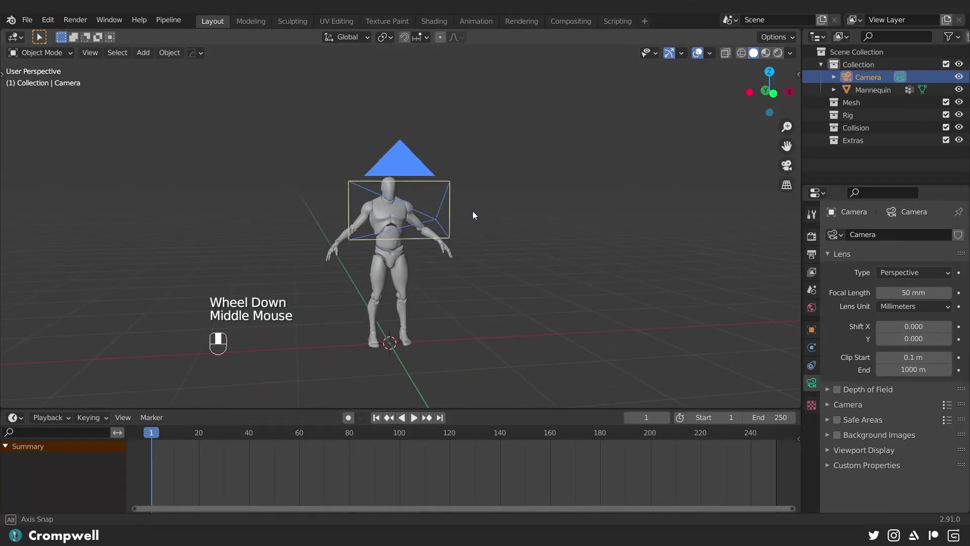
Set the scene's output frame rate to 30 fps.
left_click(806, 271)
left_click(807, 255)
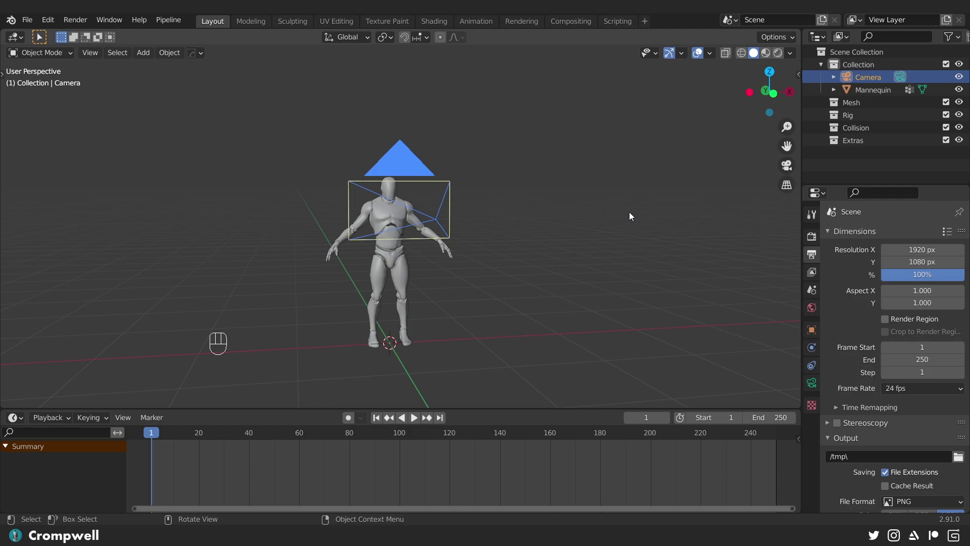
left_click(898, 393)
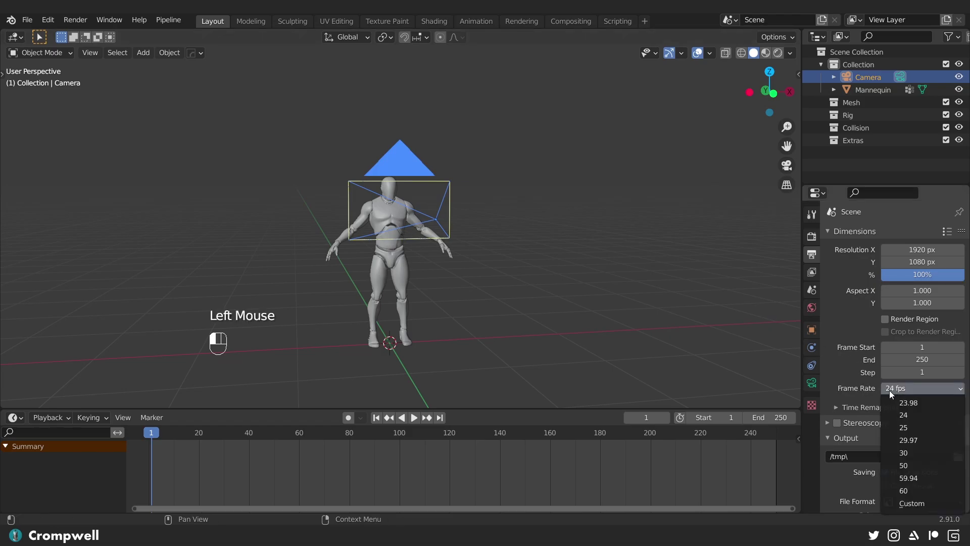
left_click(910, 452)
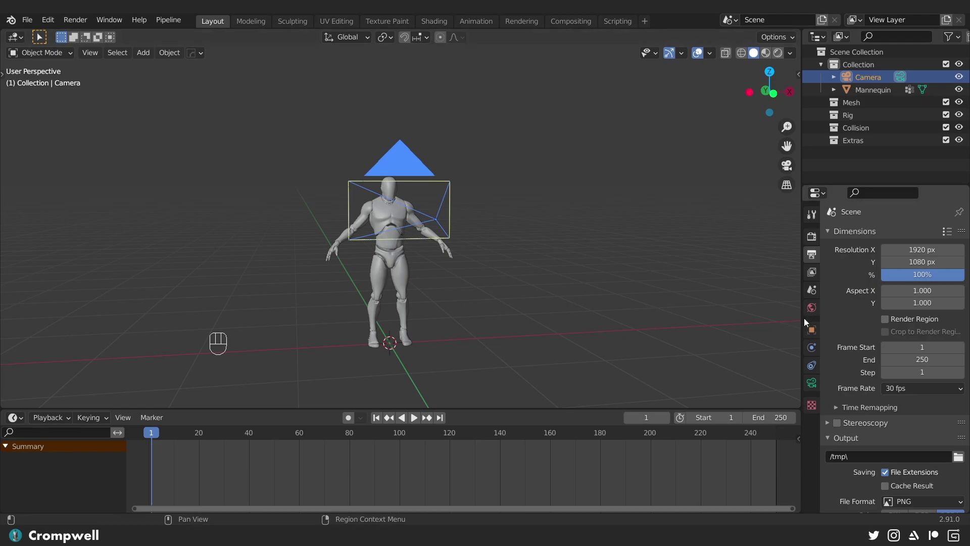
Set the scene's end frame to 361 and widen the timeline range to show the full animation.
mouse_move(922, 360)
left_mouse_down()
mouse_move(960, 359)
mouse_move(922, 358)
left_mouse_up()
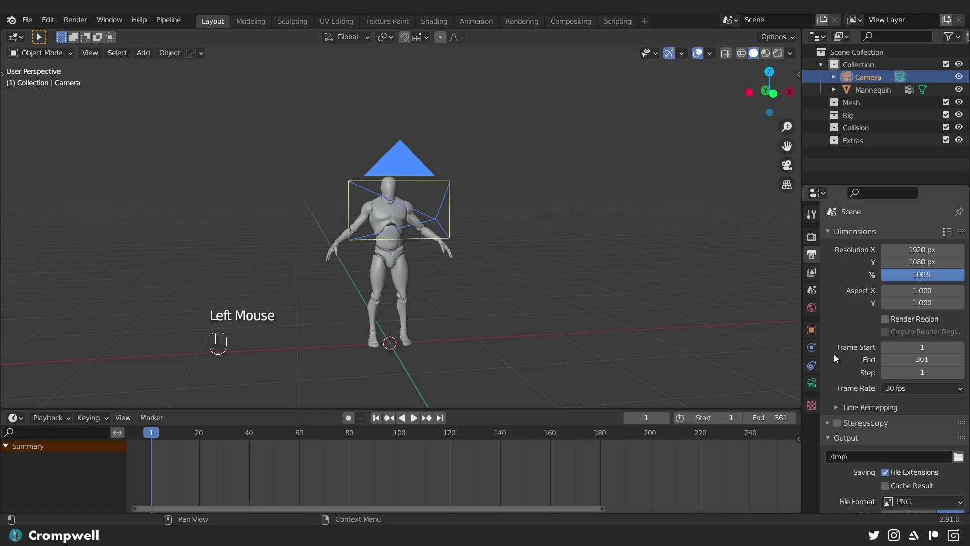
left_click(922, 360)
left_click(846, 360)
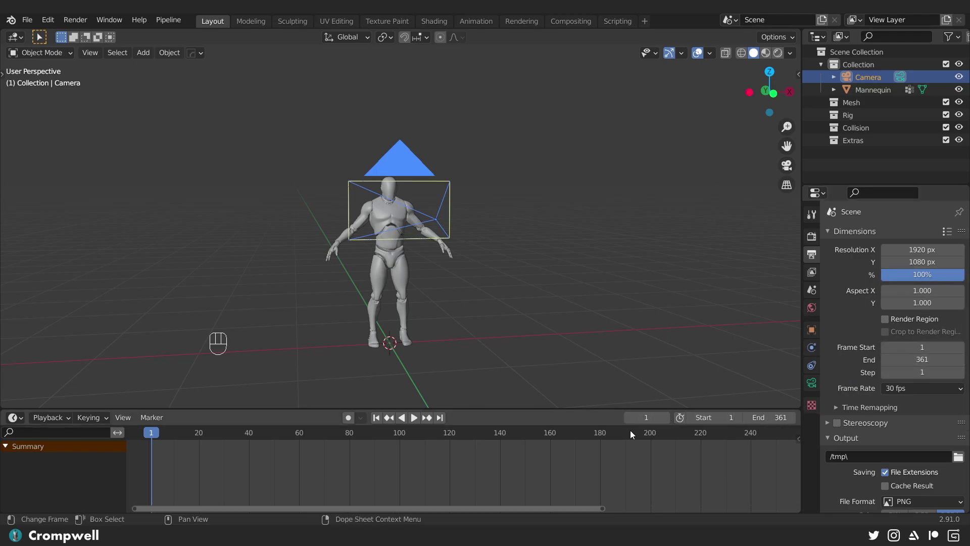
left_click_drag(602, 508, 798, 508)
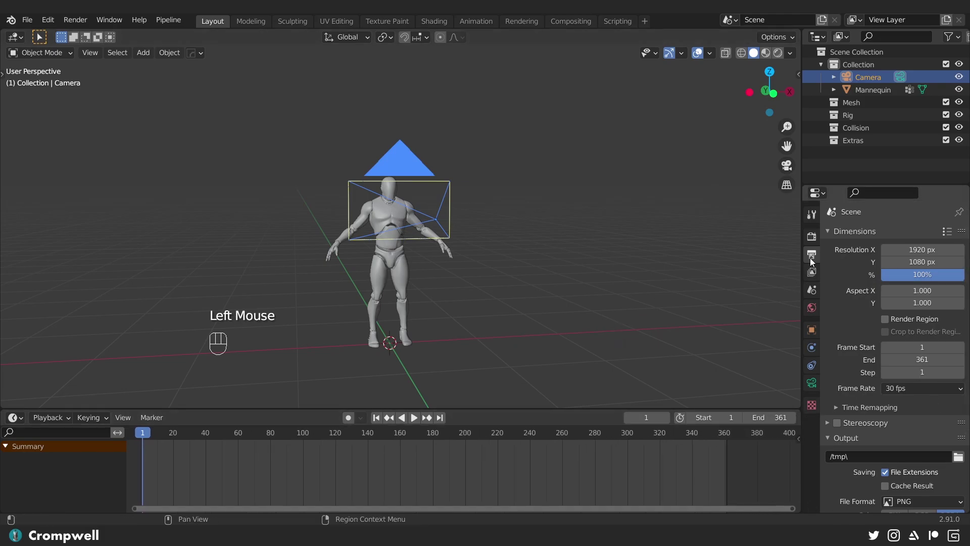
Show the camera's transform properties and examine its position relative to the mannequin.
left_click(810, 329)
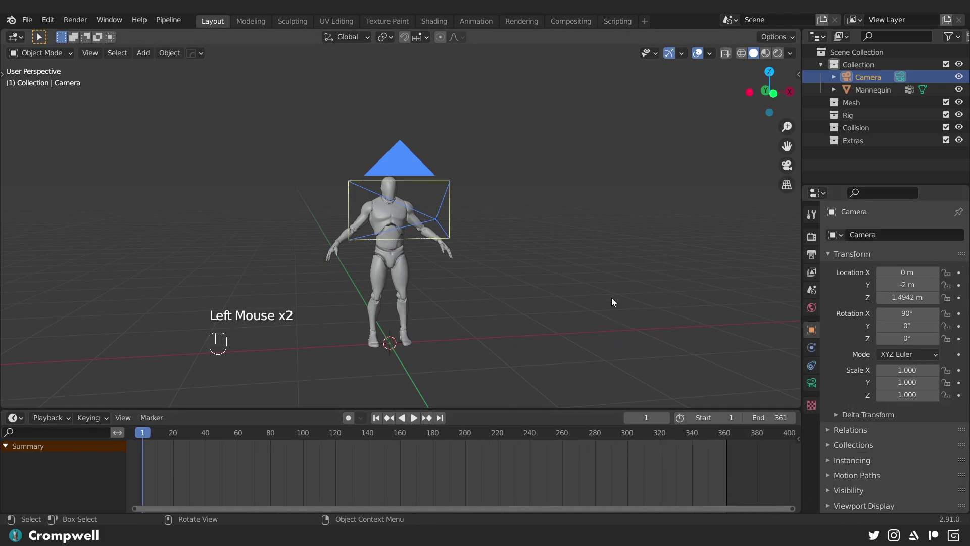
middle_click_drag(610, 278, 468, 303)
scroll(467, 305, "down", 6)
scroll(387, 277, "up", 7)
middle_click_drag(387, 277, 359, 246)
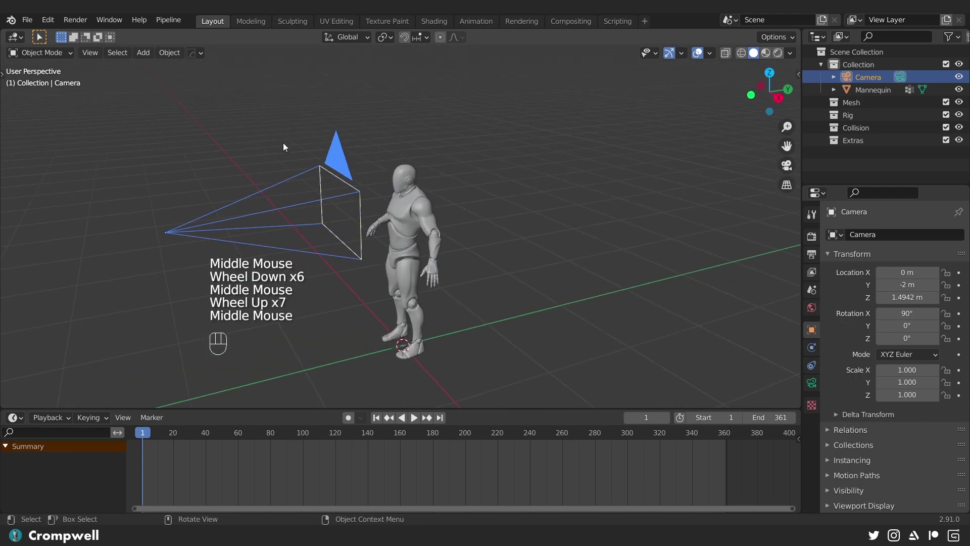
middle_click_drag(455, 182, 479, 169)
scroll(428, 225, "down", 1)
mouse_move(436, 265)
middle_mouse_down()
mouse_move(438, 273)
mouse_move(433, 247)
middle_mouse_up()
scroll(407, 271, "up", 2)
mouse_move(436, 243)
middle_mouse_down("shift")
mouse_move(451, 226)
mouse_move(444, 256)
middle_mouse_up("shift")
Add a Plain Axes empty at the world origin.
key("shift+a")
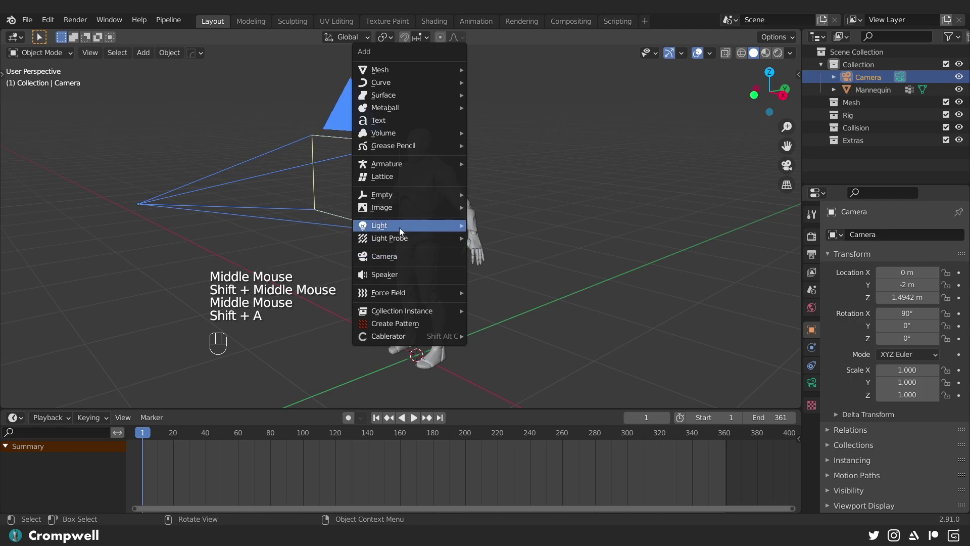
mouse_move(380, 196)
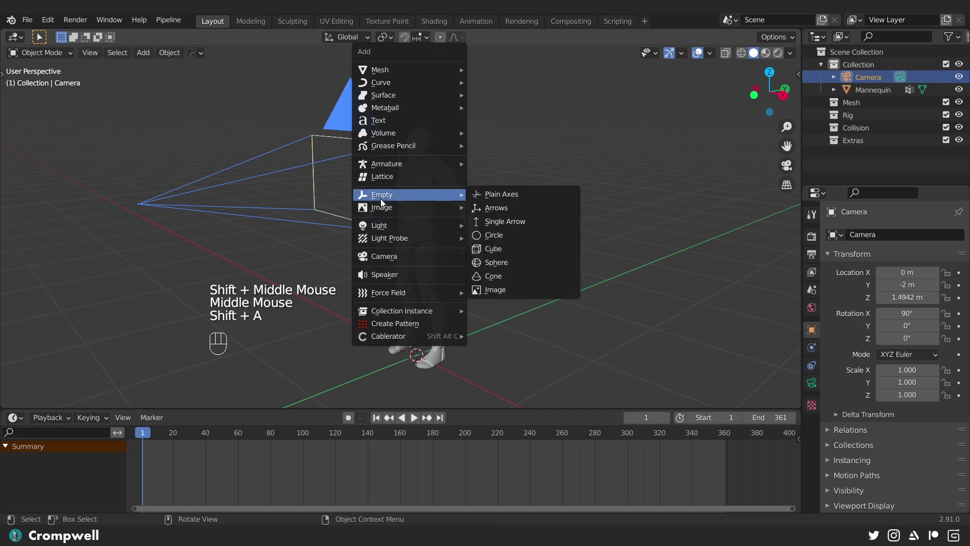
left_click(507, 194)
scroll(498, 290, "down", 4)
middle_click_drag(498, 290, 484, 290)
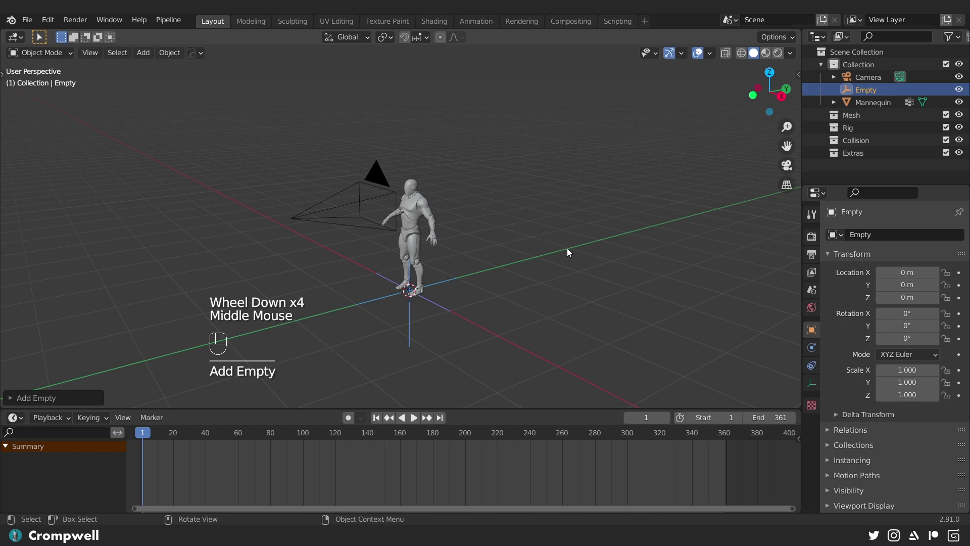
Check the empty's location, rotation and scale values in the viewport, then hide them again.
key("n")
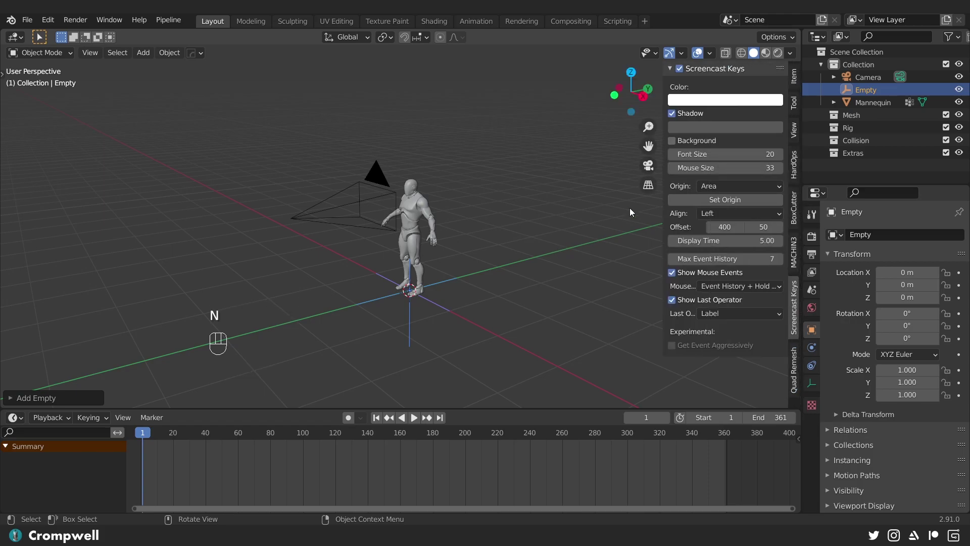
left_click(793, 85)
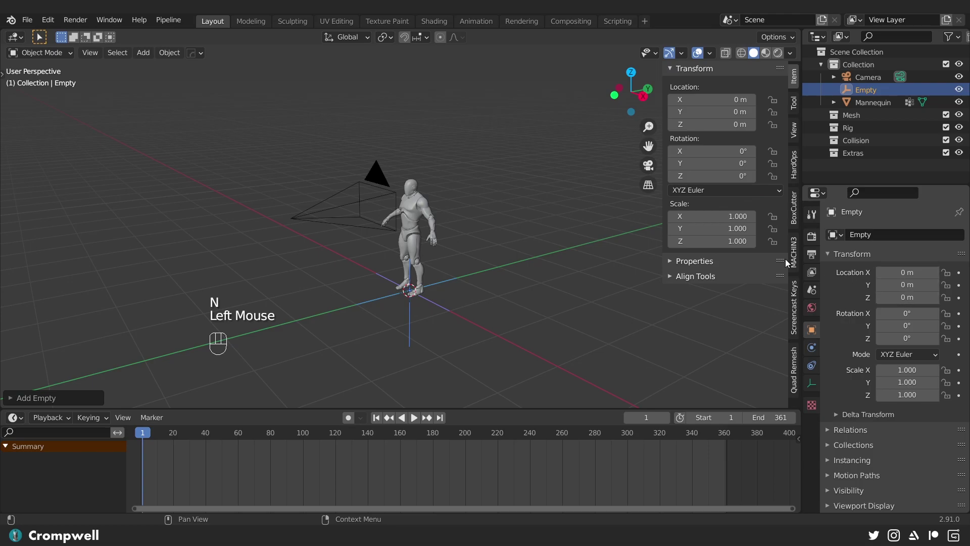
key("n")
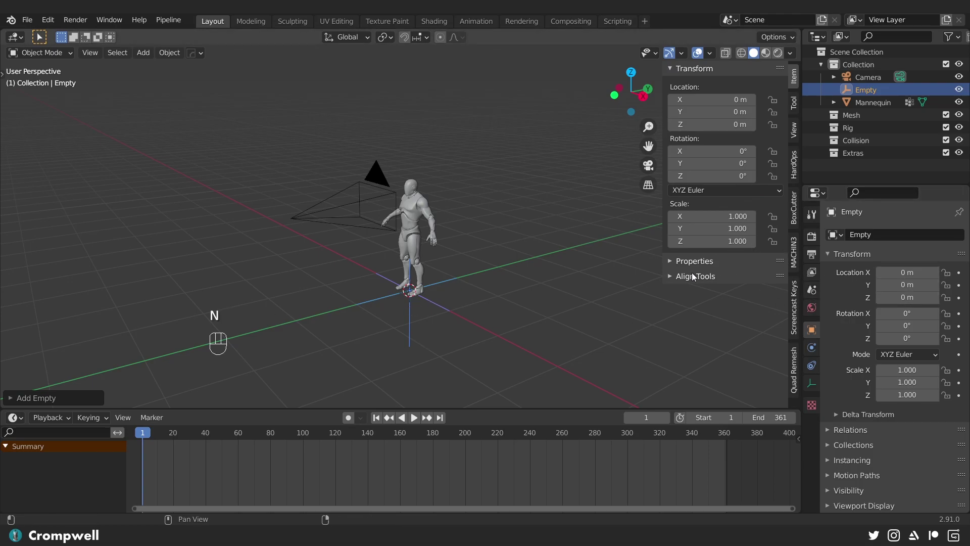
key("n")
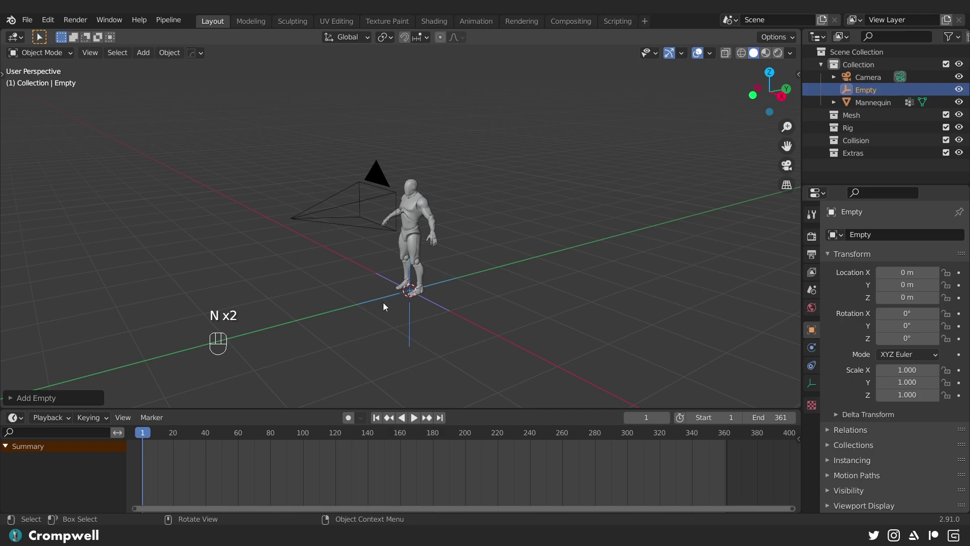
Try moving the mannequin 1 m along Y away from the empty, then undo the change.
scroll(399, 298, "up", 3)
left_click(432, 192)
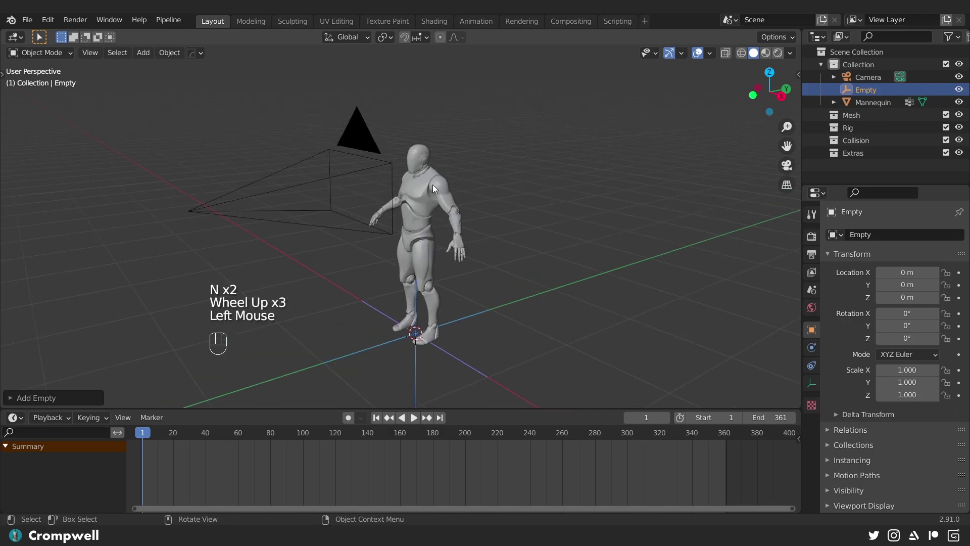
left_click(433, 184)
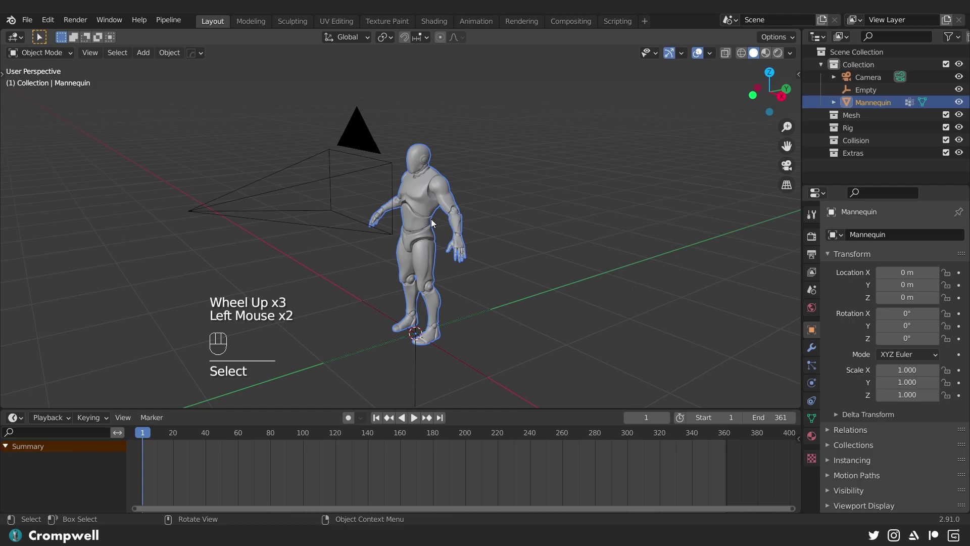
key("g")
key("ctrl")
left_click(508, 200)
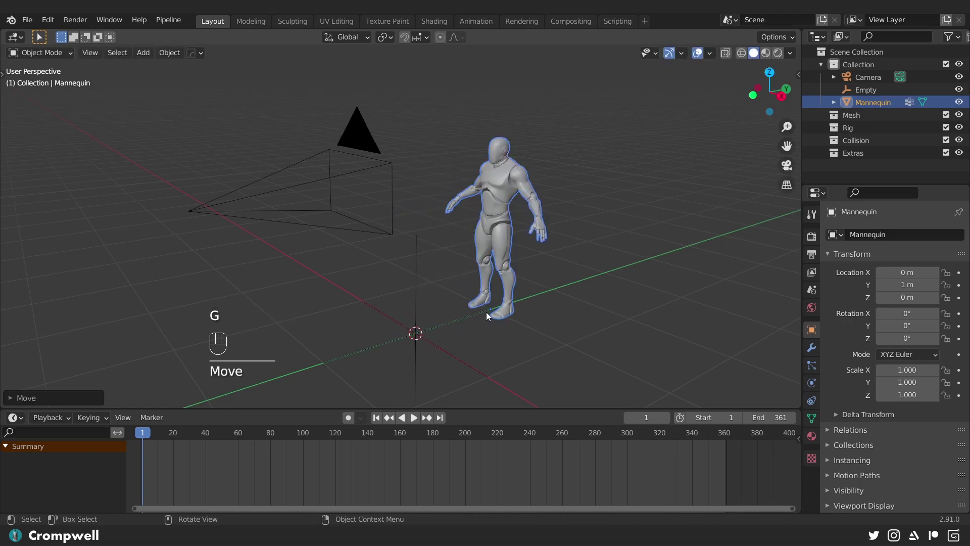
left_click(407, 336)
left_click(500, 195)
key("ctrl+z")
key("ctrl+z")
key("ctrl+z")
scroll(410, 314, "down", 2)
mouse_move(410, 314)
middle_mouse_down()
mouse_move(319, 289)
mouse_move(408, 306)
middle_mouse_up()
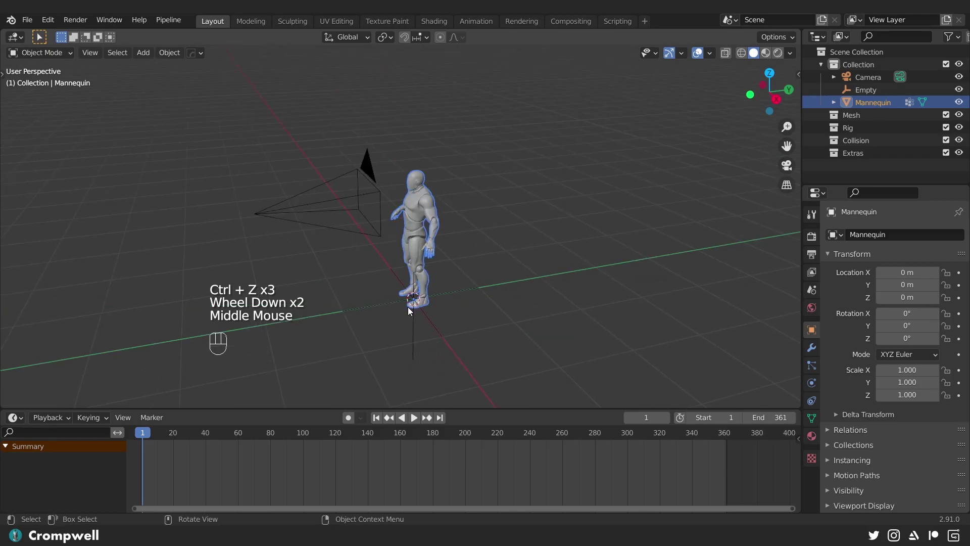
mouse_move(377, 175)
middle_mouse_down()
mouse_move(341, 197)
mouse_move(386, 190)
middle_mouse_up()
scroll(401, 239, "up", 2)
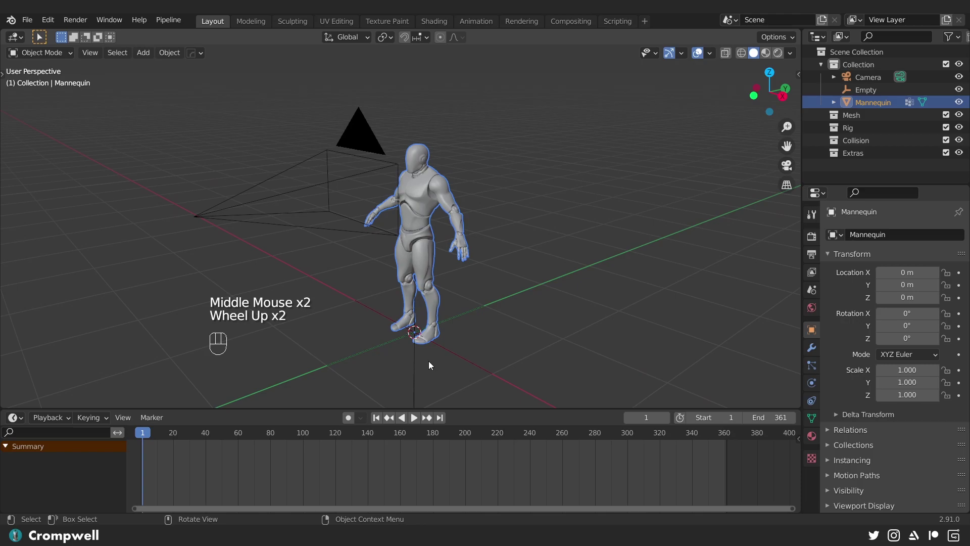
Parent the camera to the empty at the origin using the Object option.
scroll(285, 254, "down", 2)
middle_click_drag(291, 250, 382, 174)
left_click(379, 183)
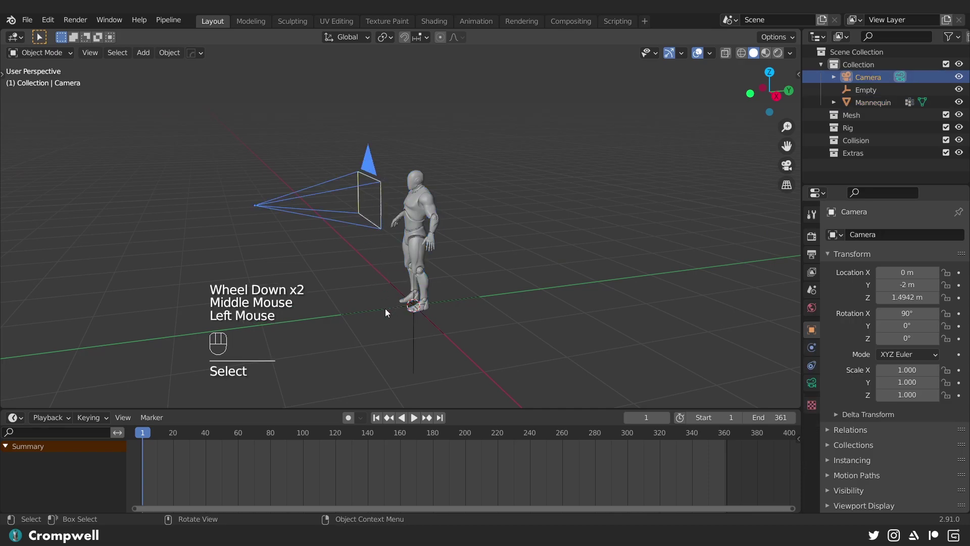
left_click(413, 306, "shift")
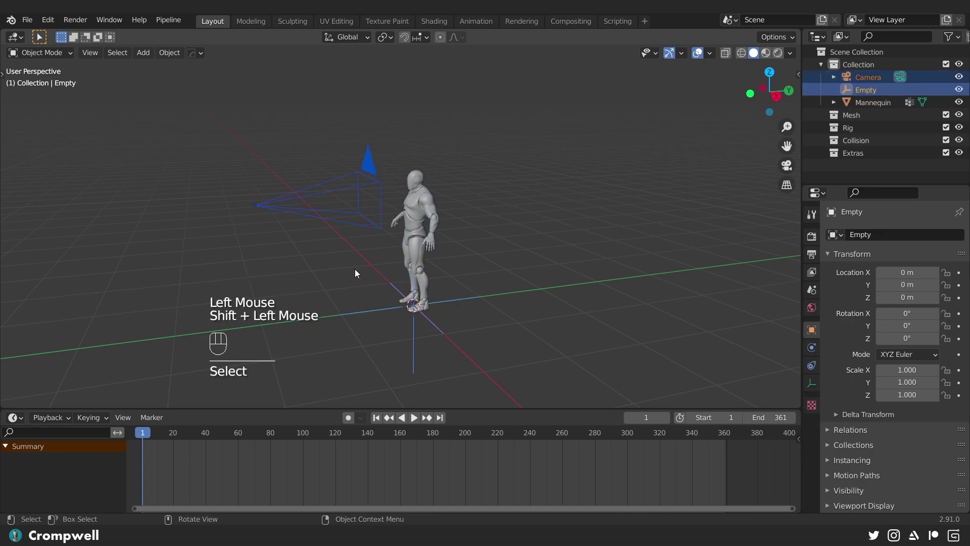
left_click(359, 164)
middle_click_drag(331, 168, 350, 168)
scroll(351, 168, "up", 2)
left_click(371, 347, "shift")
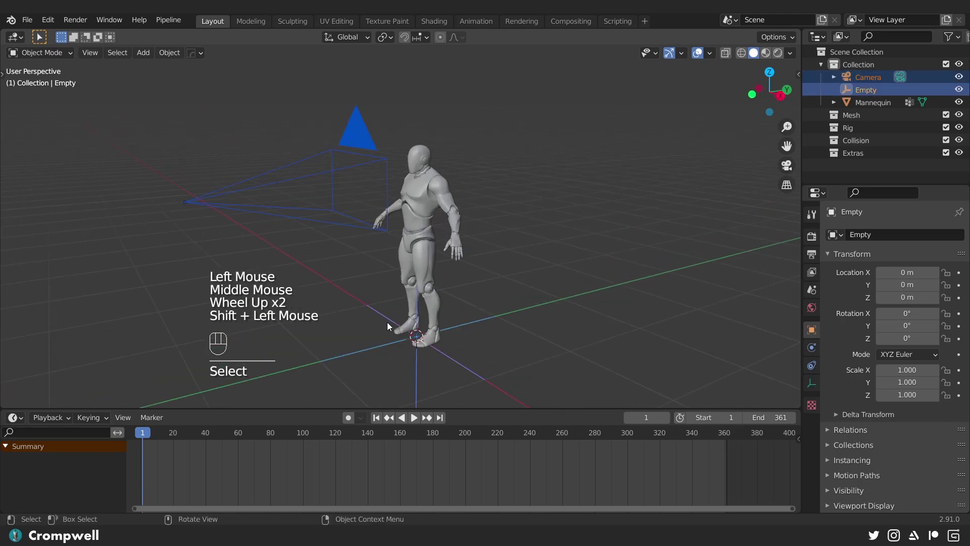
key("ctrl+p")
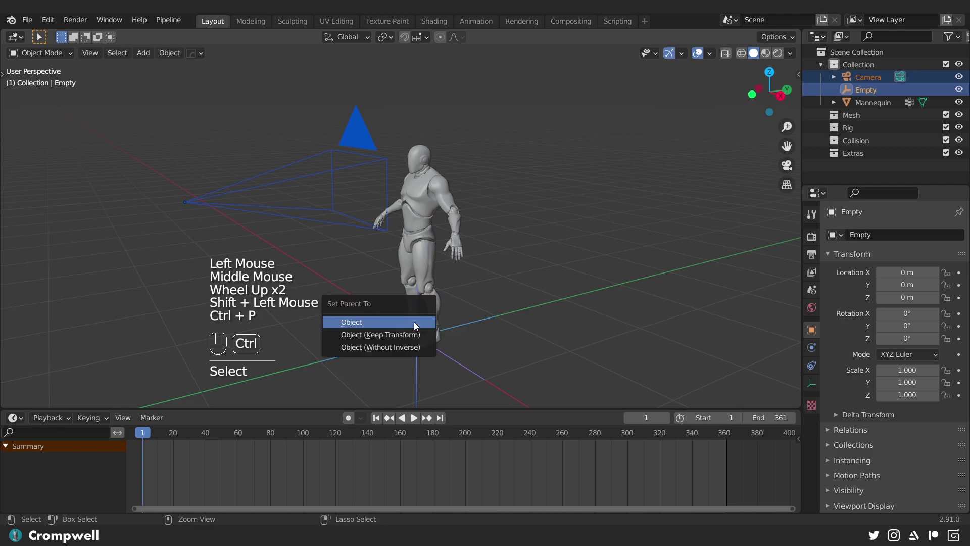
left_click(362, 323)
Examine the dashed line linking the camera to the empty and find the Relationship Lines overlay setting.
middle_click_drag(364, 320, 235, 216)
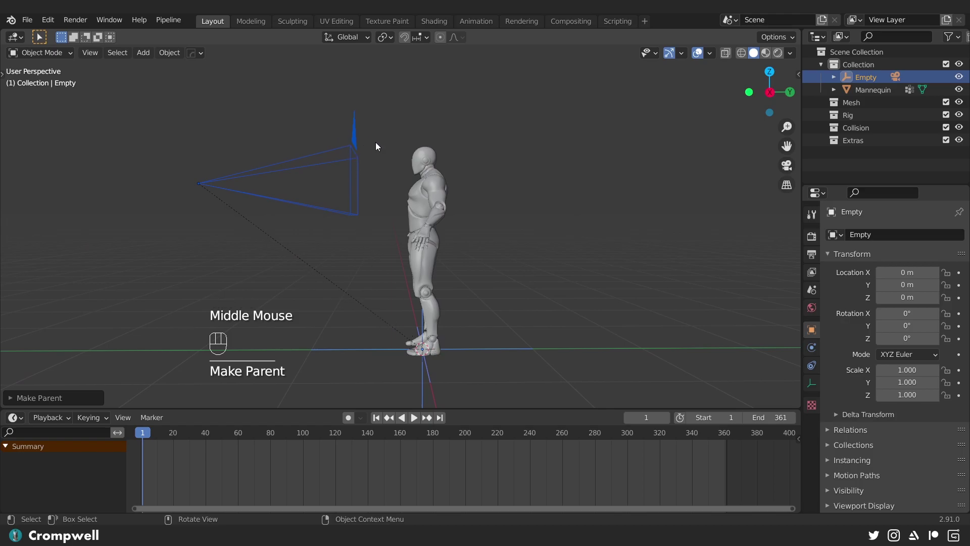
left_click(710, 53)
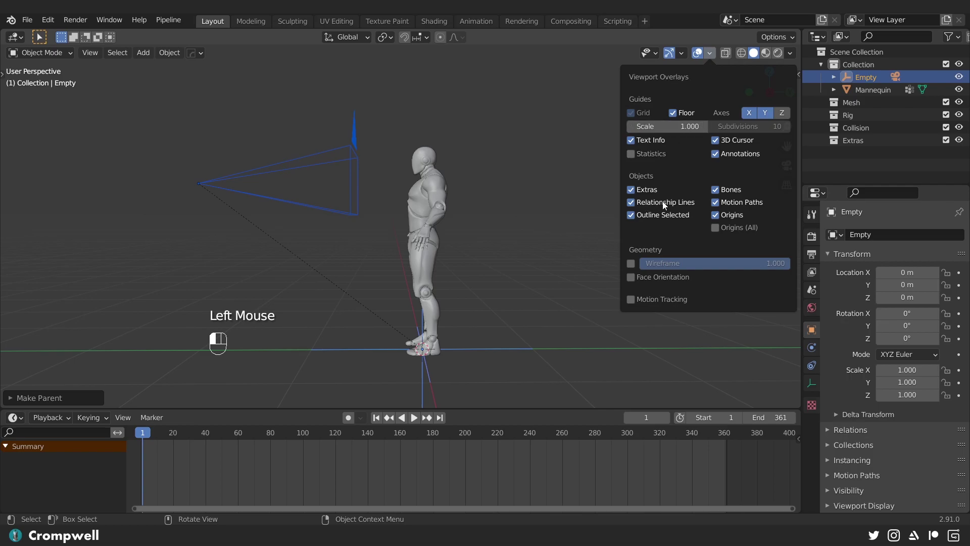
left_click(631, 202)
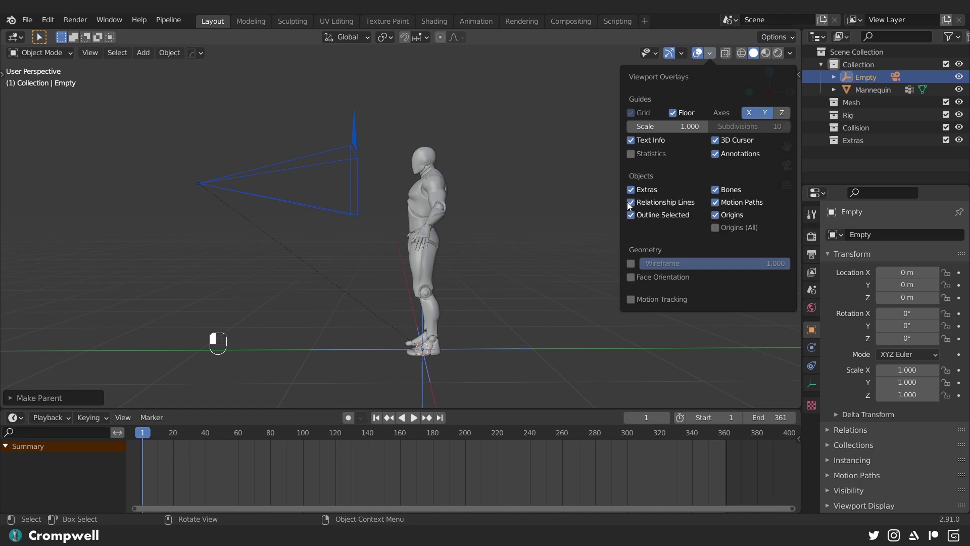
middle_click_drag(225, 160, 302, 236)
scroll(437, 352, "down", 1)
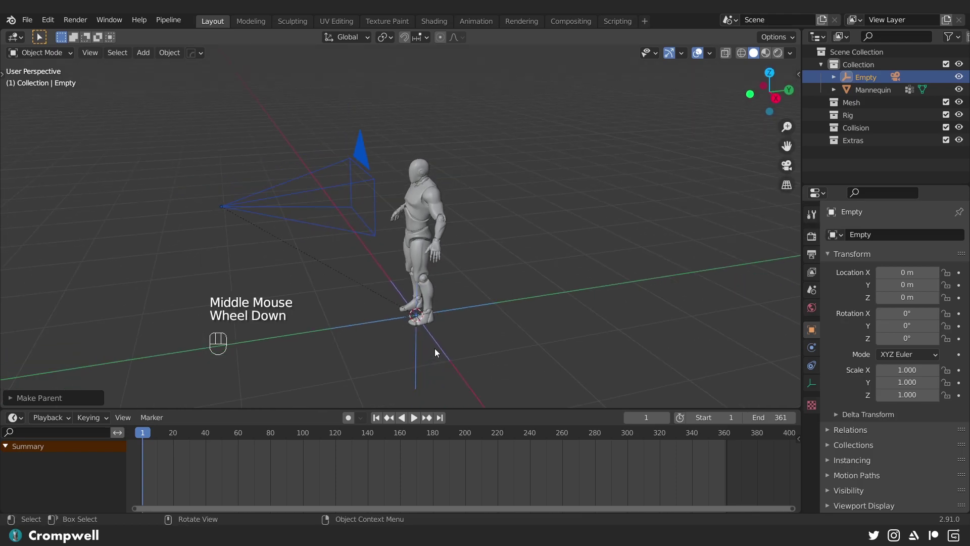
Select only the empty and try rotating it around the global Z axis, then cancel the rotation.
left_click(442, 348)
middle_click_drag(494, 337, 466, 333)
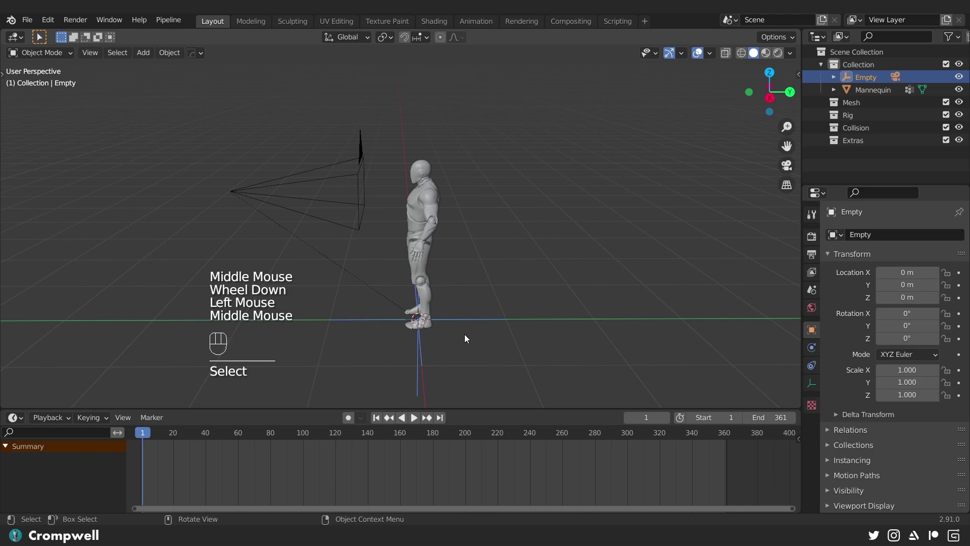
key("r")
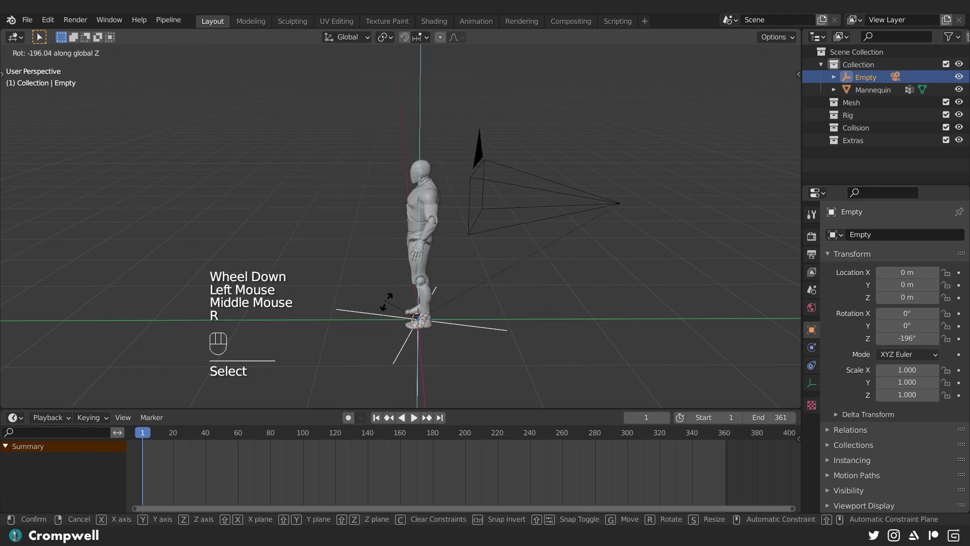
right_click(538, 245)
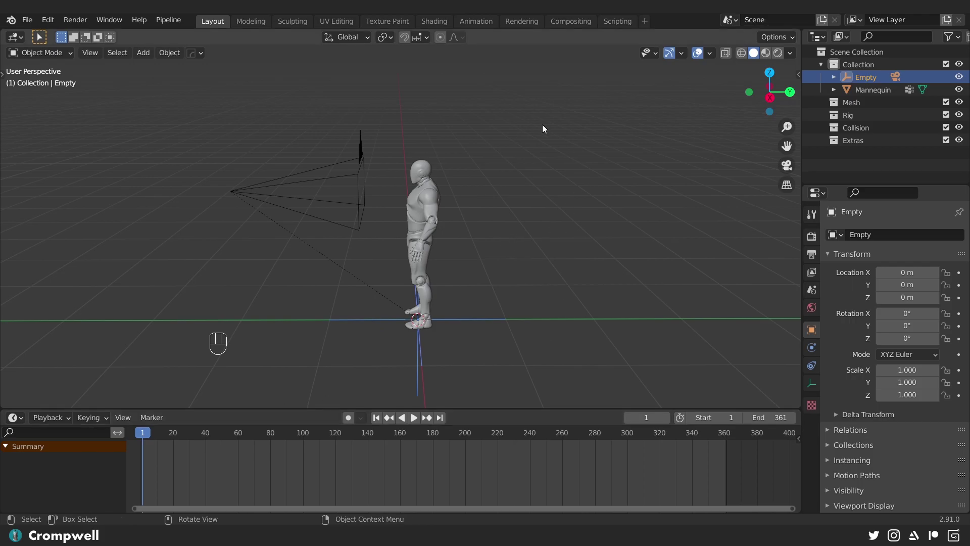
Insert a Location, Rotation & Scale keyframe for the empty at frame 1, then go to frame 361.
key("i")
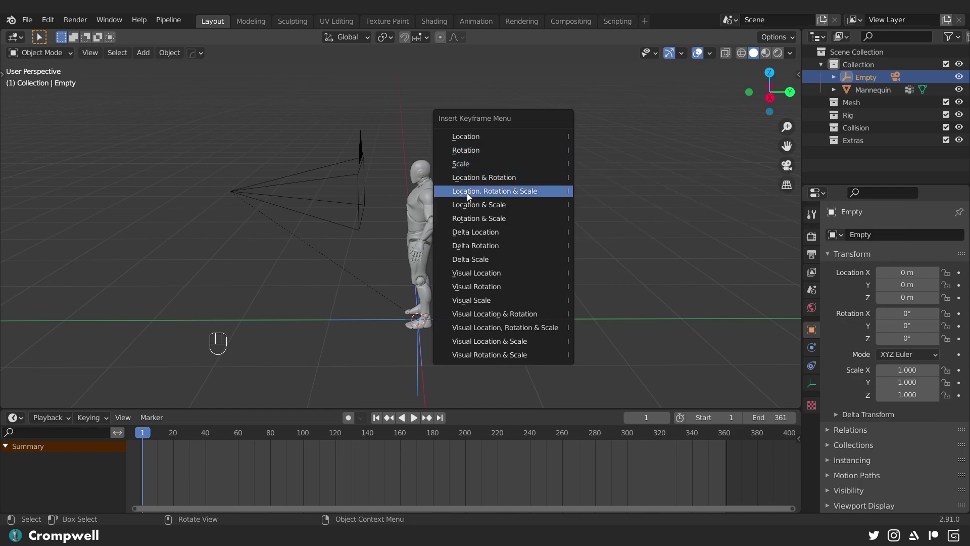
left_click(522, 196)
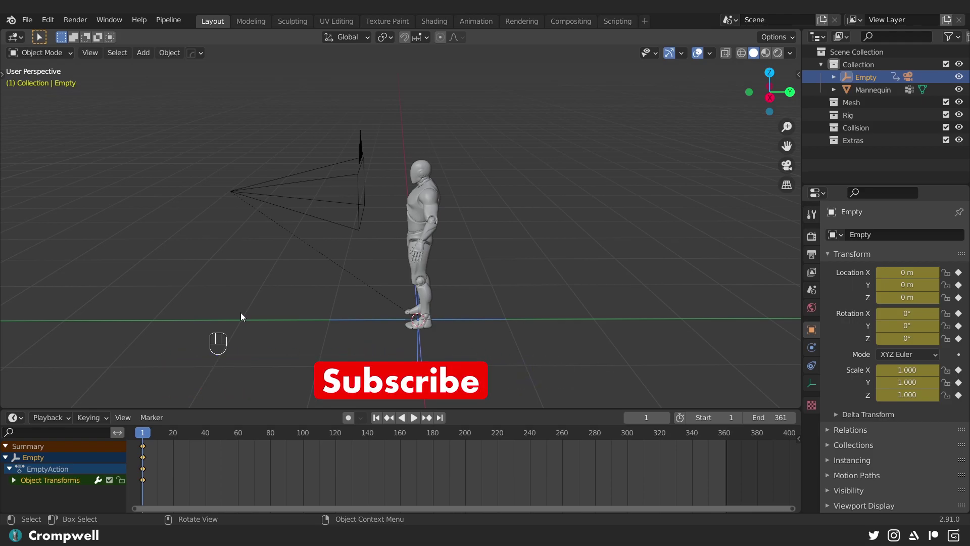
left_click(439, 418)
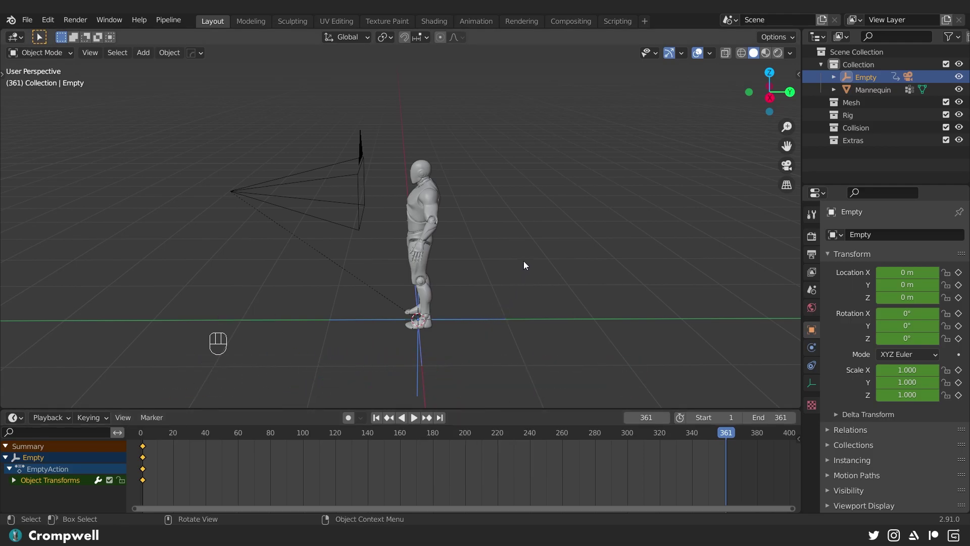
Rotate the empty 360° around Z and insert a Location, Rotation & Scale keyframe at frame 361.
key("r")
type("z")
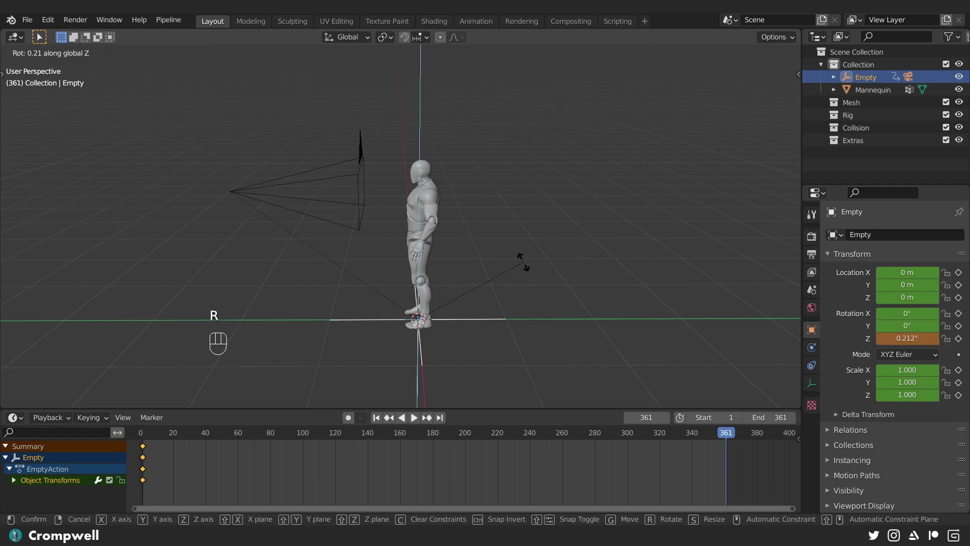
type("360")
left_click(524, 262)
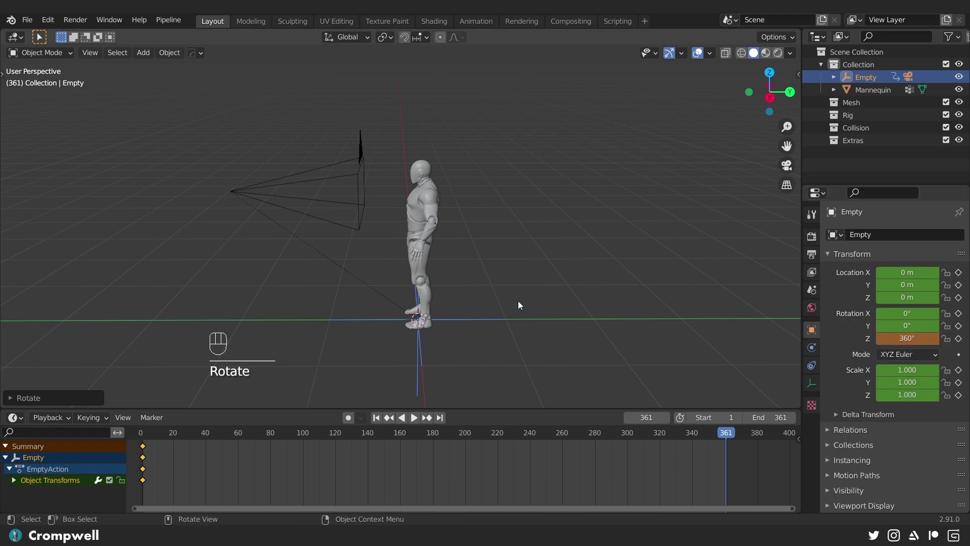
key("i")
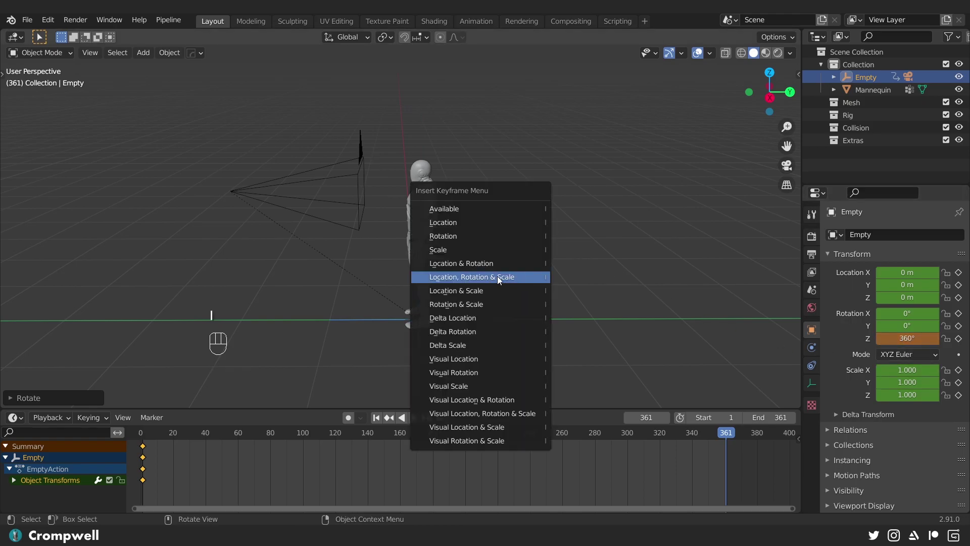
left_click(450, 277)
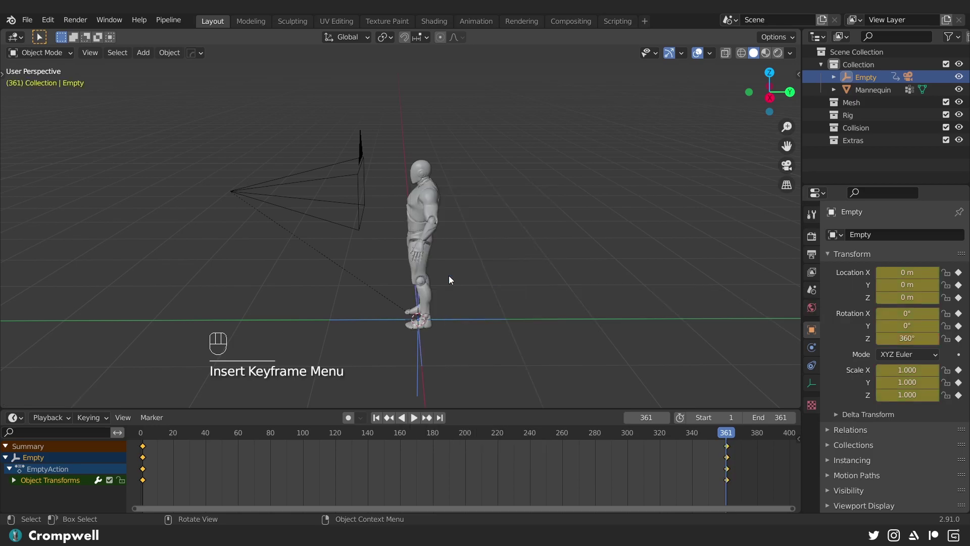
Play the animation through the camera view and look at the interpolation modes available for the keyframes.
left_click(416, 417)
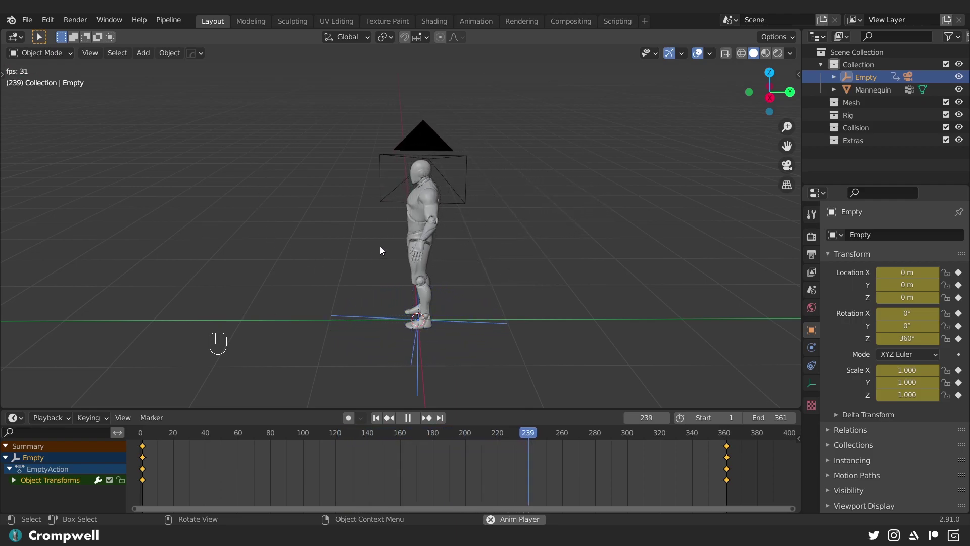
key("KP_0")
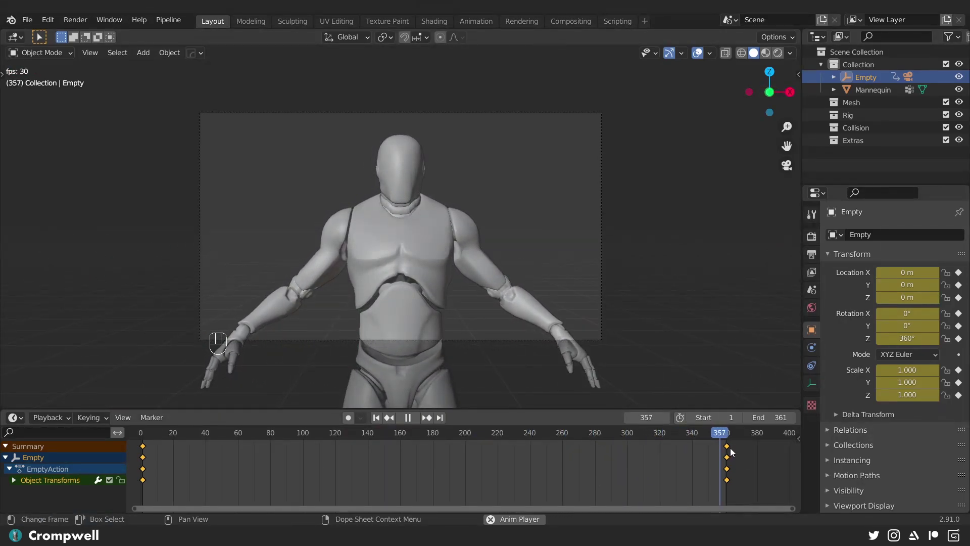
right_click(141, 447)
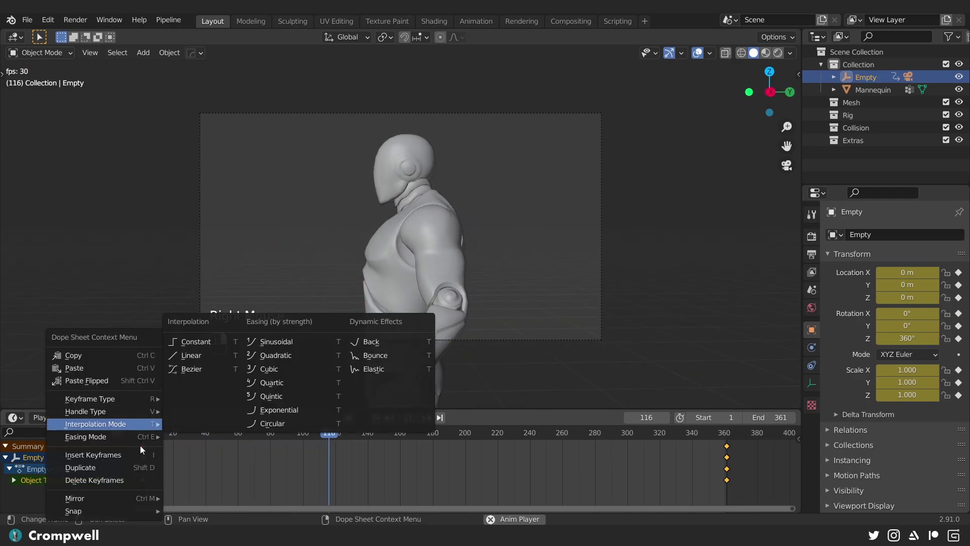
mouse_move(99, 423)
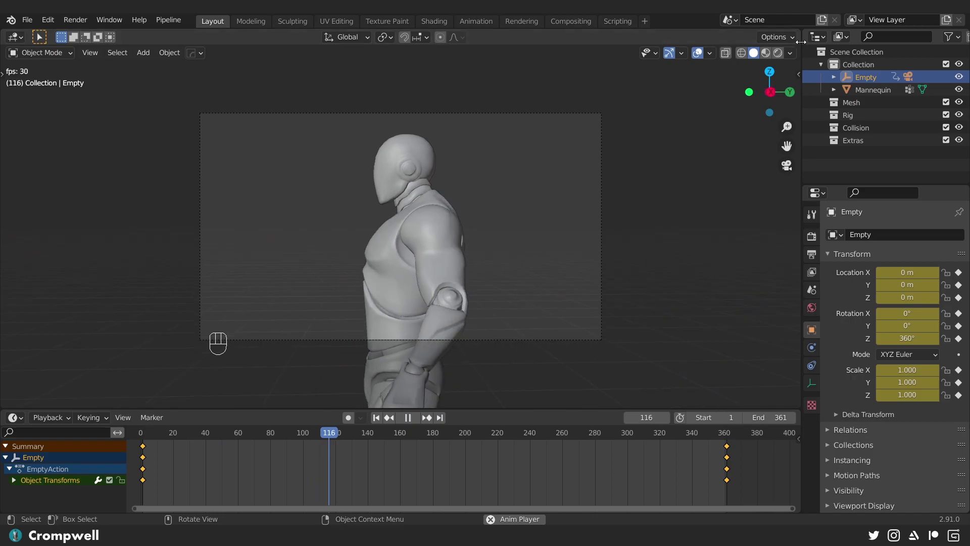
Split the 3D viewport vertically, turn the new area into a Graph Editor and frame all of the empty's curves.
left_click_drag(799, 33, 445, 38)
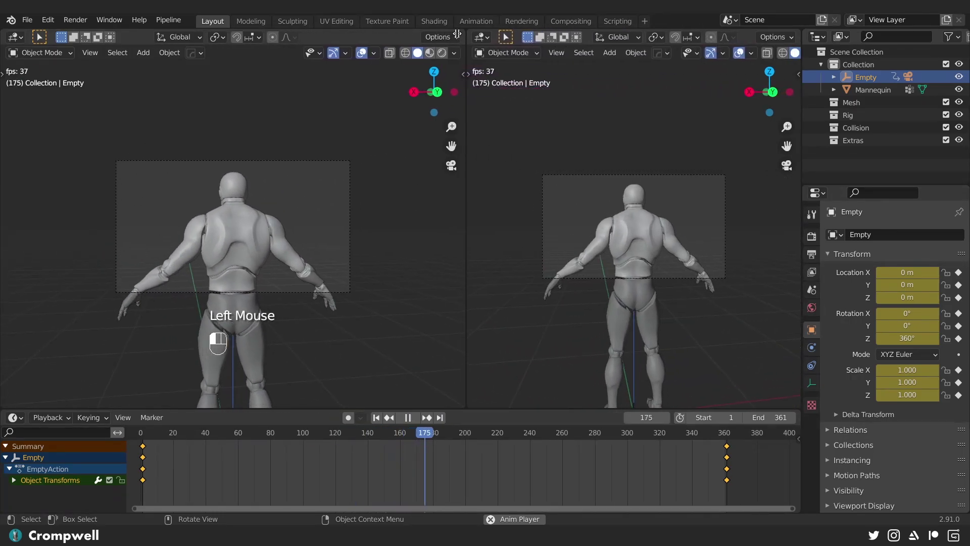
left_click(463, 38)
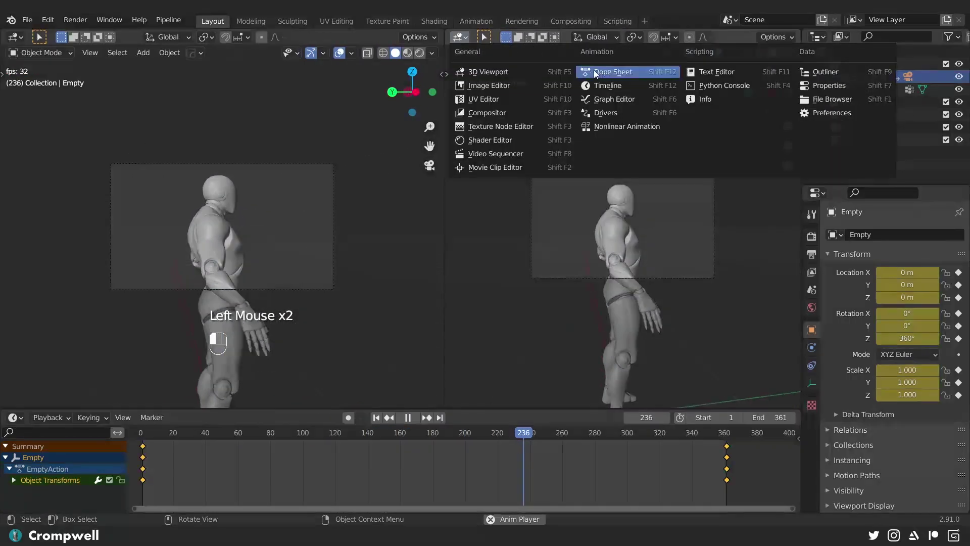
left_click(608, 99)
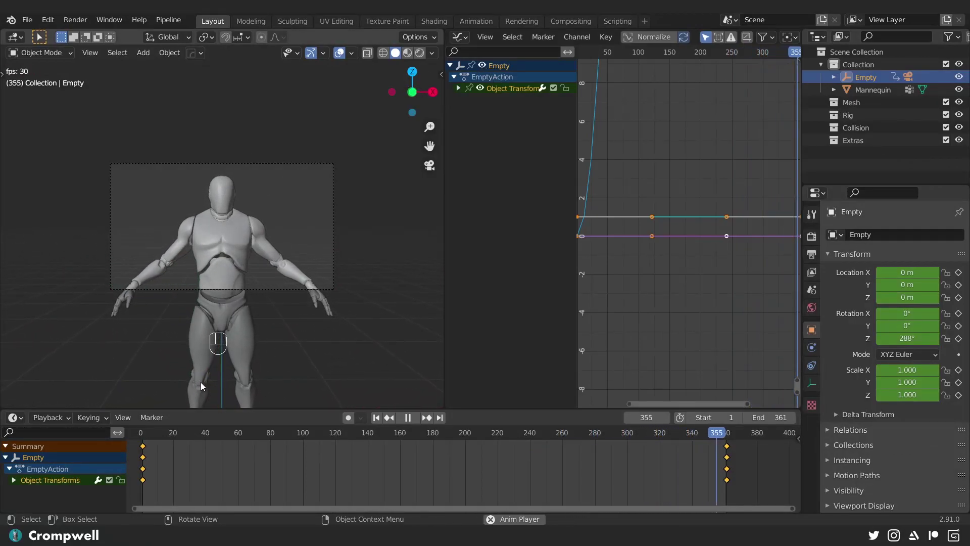
left_click(495, 68)
left_click(531, 68)
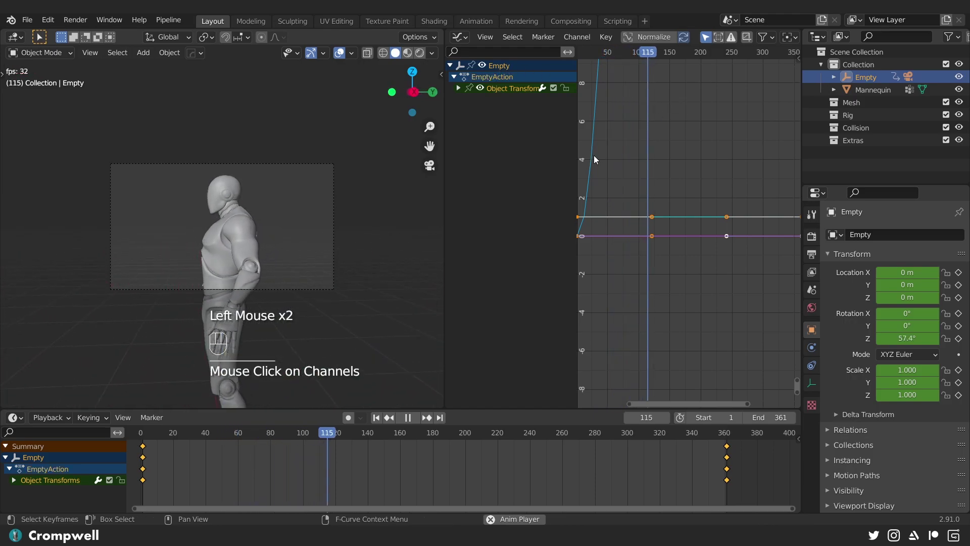
left_click(484, 38)
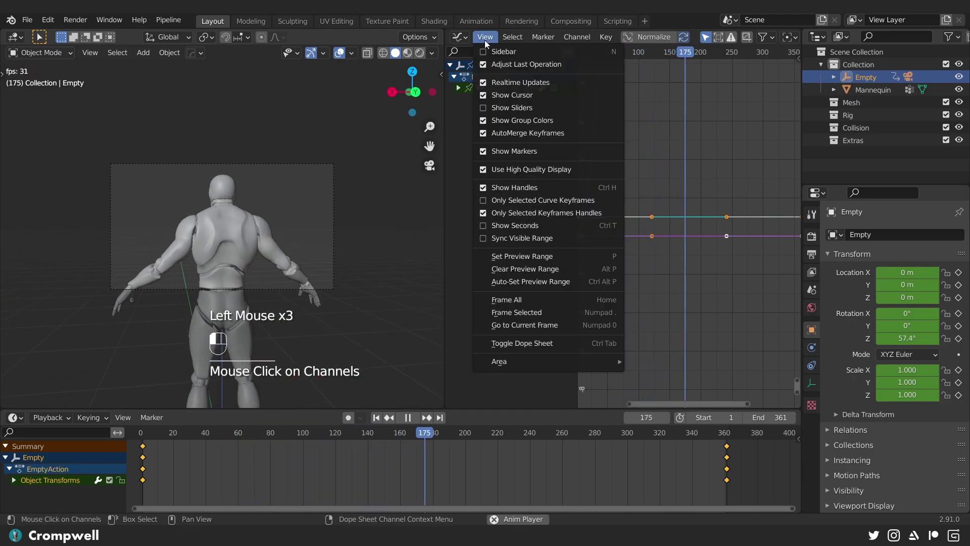
left_click(503, 301)
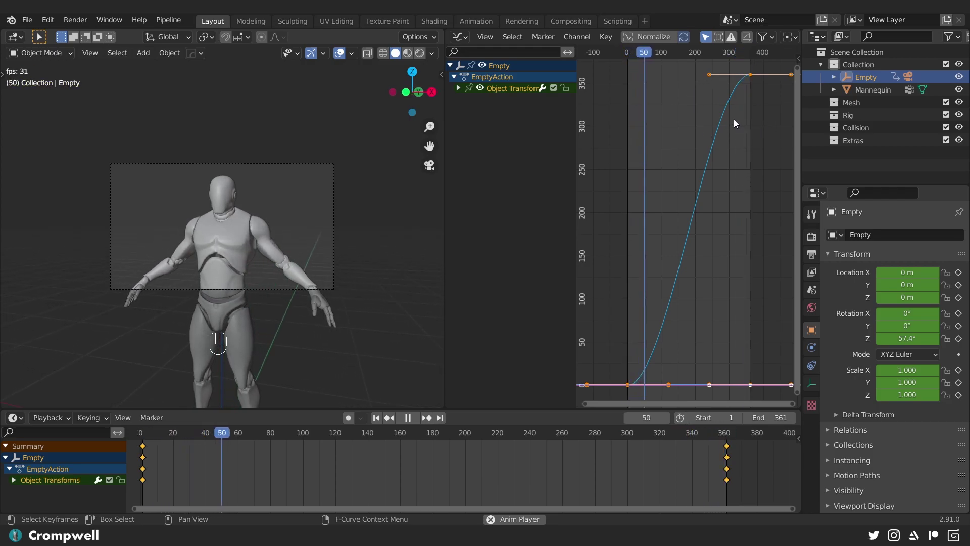
Set the interpolation mode of the empty's keyframes to Linear.
right_click(727, 449)
mouse_move(680, 423)
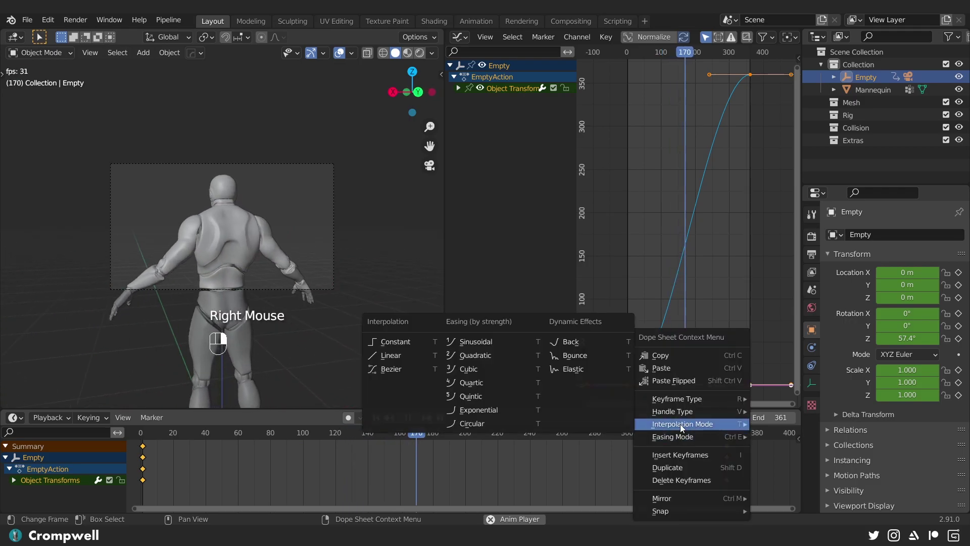
left_click(392, 357)
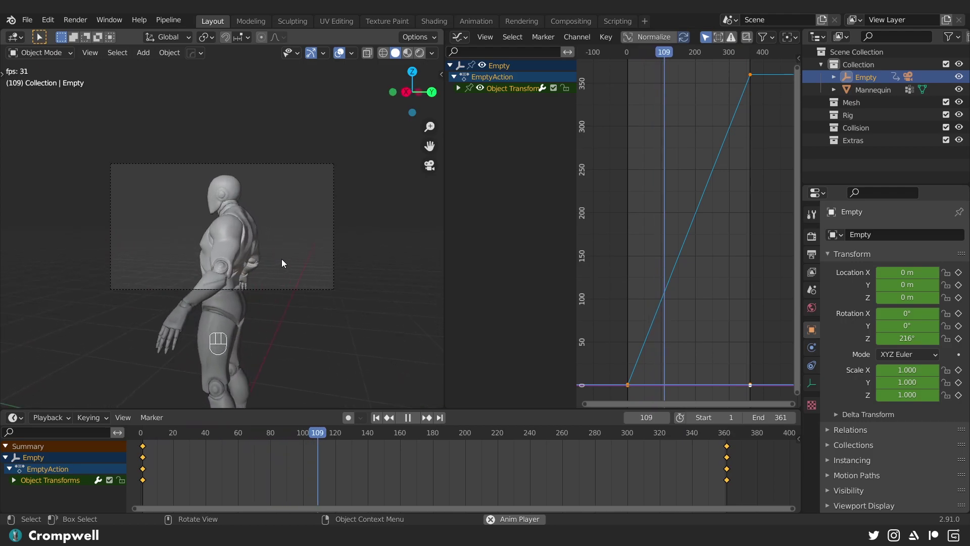
Set the animation's end frame to 360 and watch the loop through the camera.
left_click(777, 419)
type("360")
key("Return")
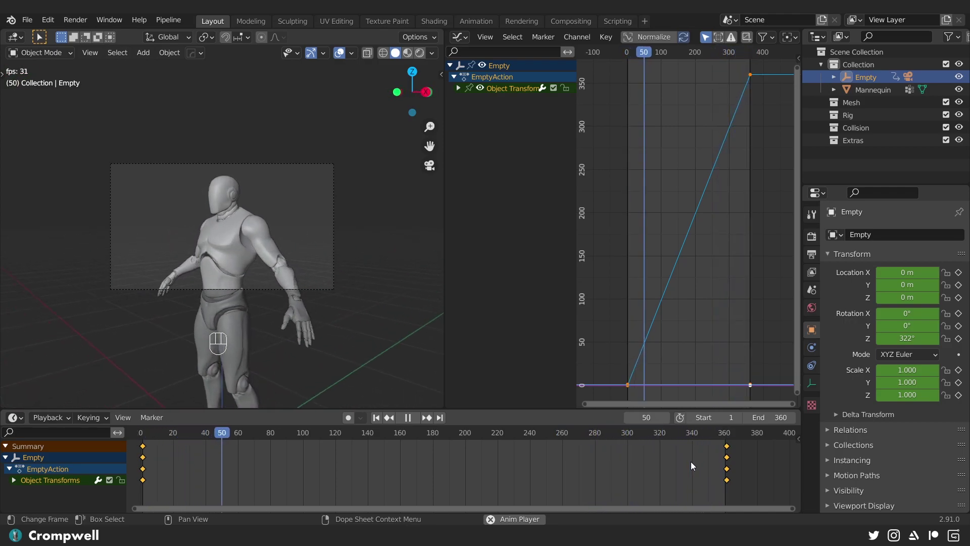
scroll(294, 226, "up", 1)
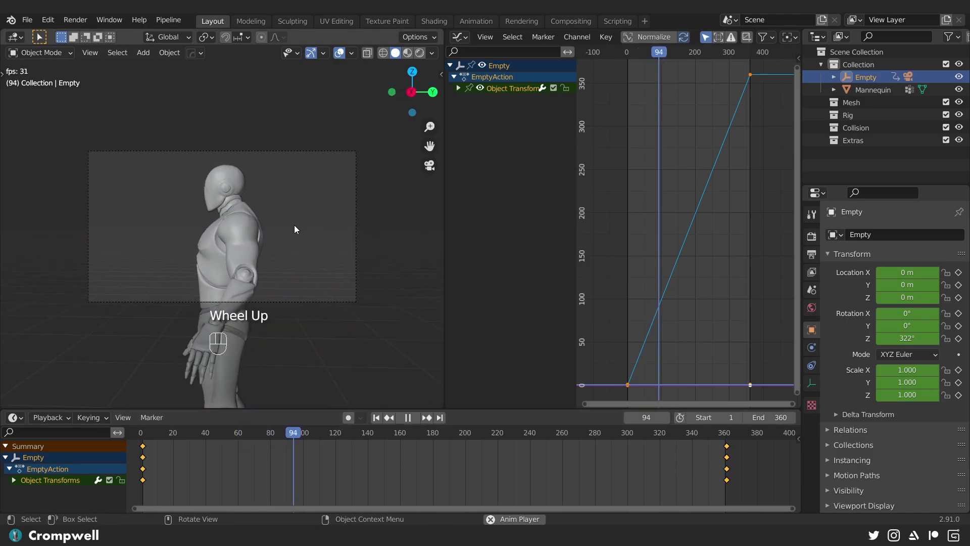
scroll(294, 225, "up", 2)
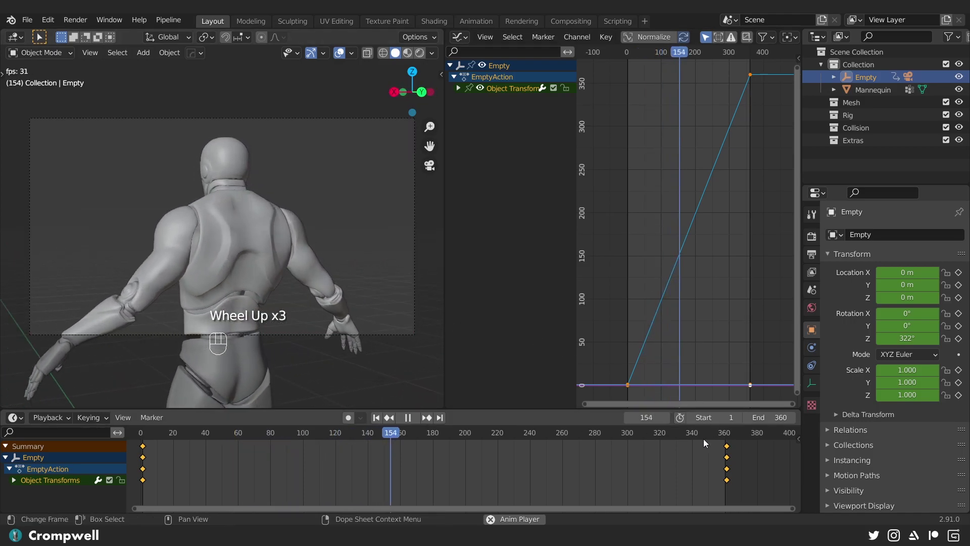
Stop the looping playback and return to frame 1.
left_click(679, 451)
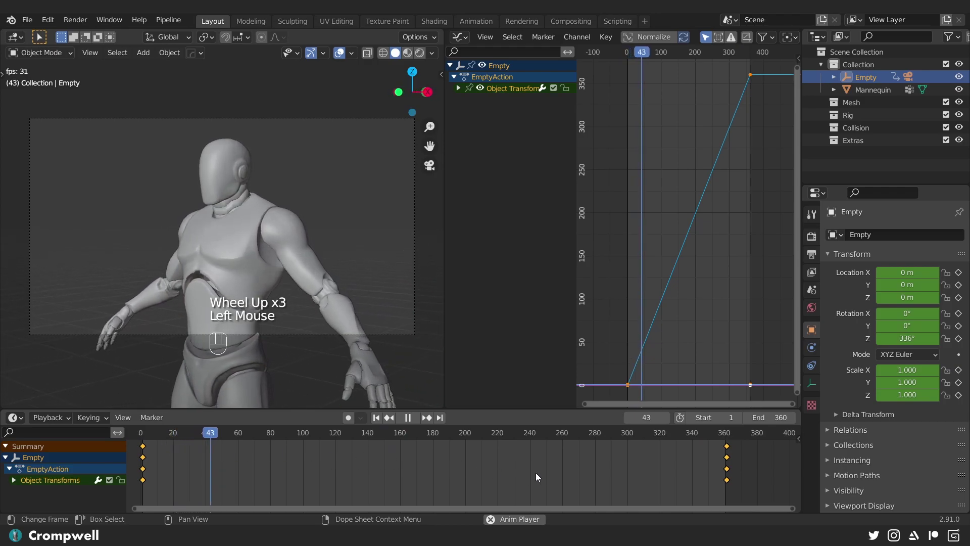
left_click(408, 417)
left_click(376, 418)
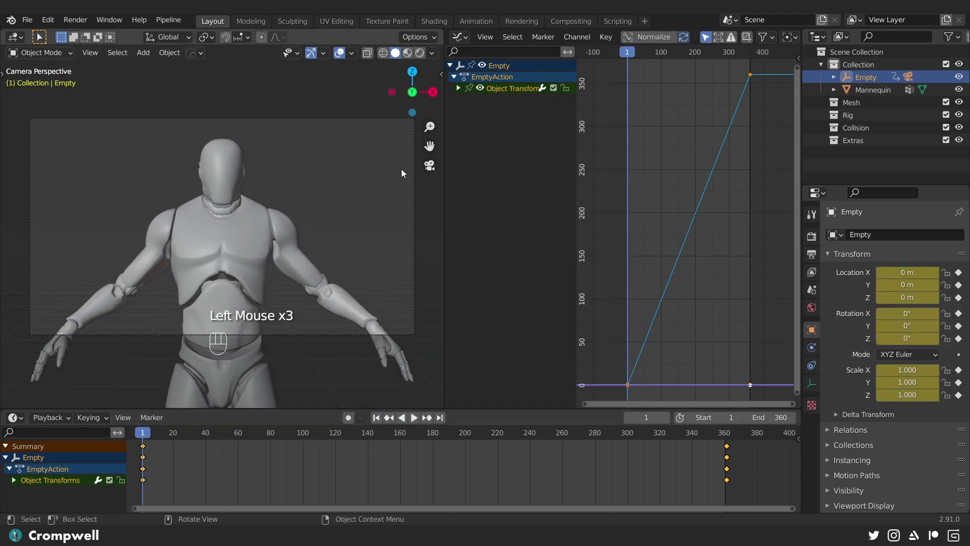
Close the Graph Editor so the 3D viewport takes its space, and leave the camera view for a perspective view of the scene.
mouse_move(576, 173)
left_mouse_down()
mouse_move(521, 170)
mouse_move(590, 166)
left_mouse_up()
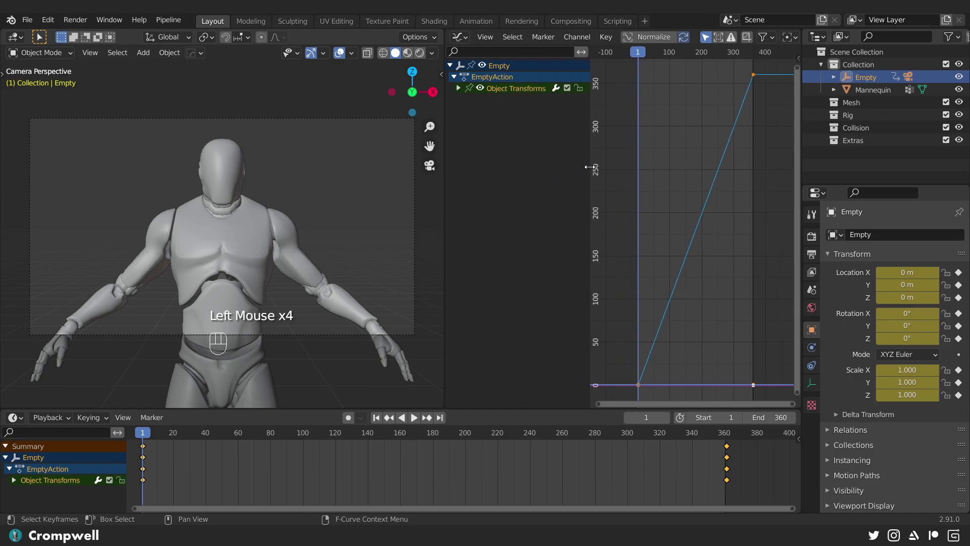
left_click_drag(444, 32, 459, 36)
scroll(466, 174, "down", 6)
middle_click_drag(574, 202, 419, 228)
scroll(423, 236, "down", 7)
Examine the turntable setup by selecting the mannequin, the empty and the camera in turn, ending with the camera selected.
left_click(364, 205)
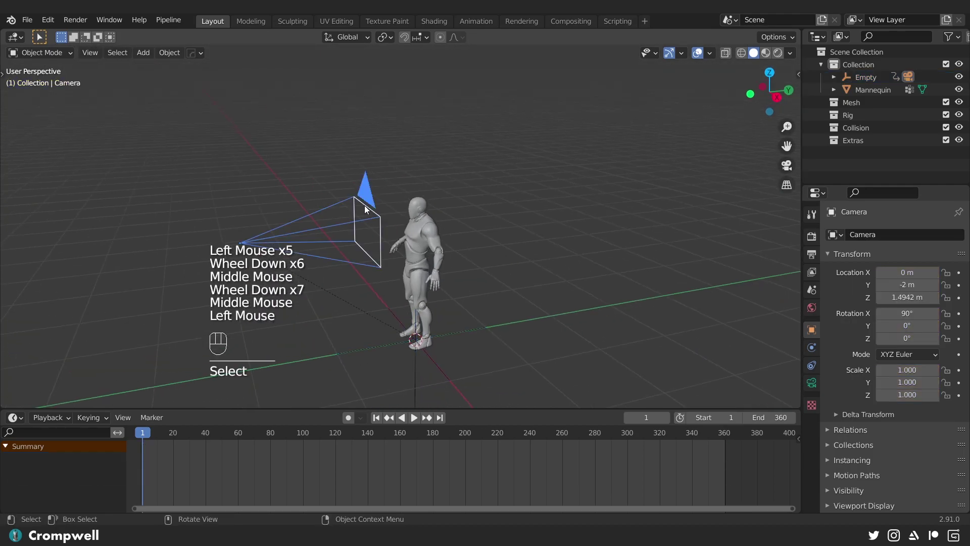
left_click(427, 216, "shift")
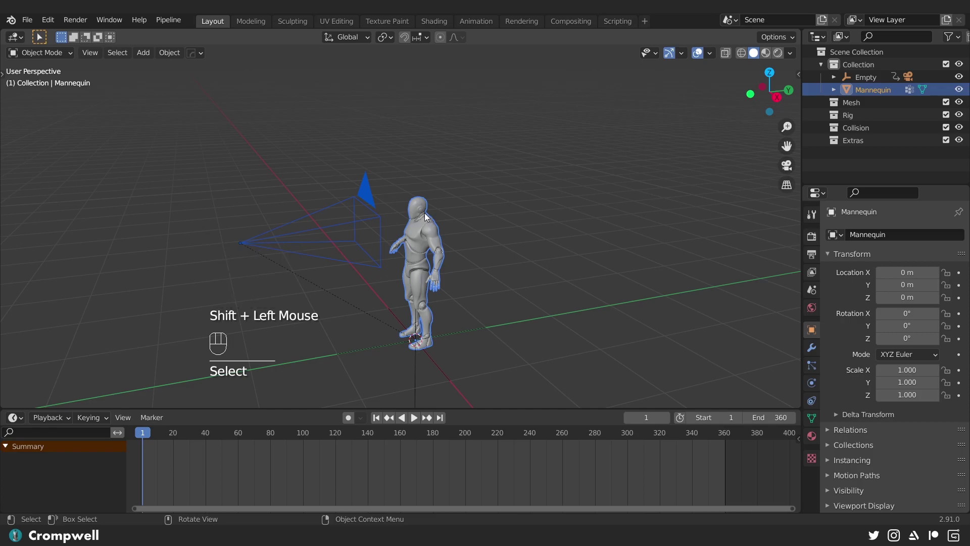
left_click(369, 222)
double_click(379, 347)
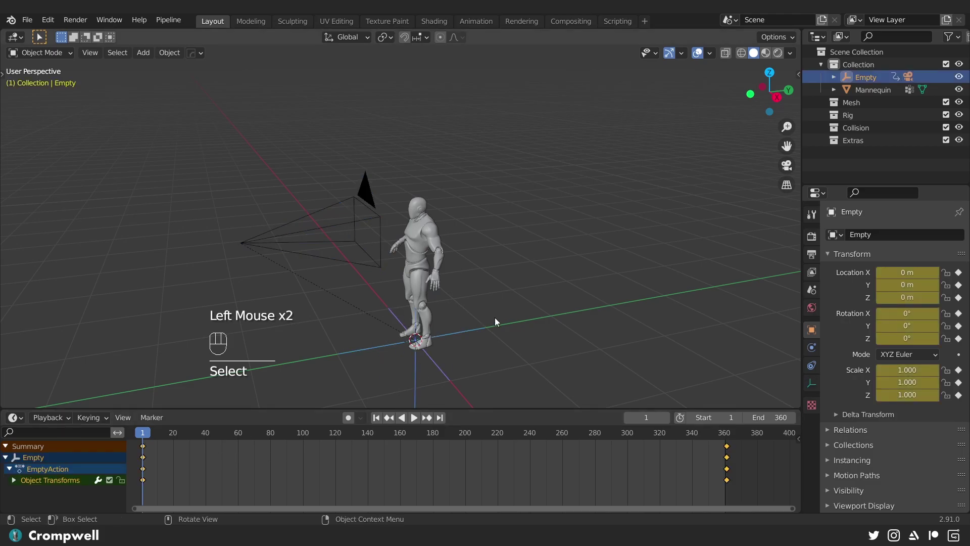
mouse_move(415, 343)
middle_mouse_down()
mouse_move(350, 323)
mouse_move(390, 311)
mouse_move(404, 339)
middle_mouse_up()
middle_click_drag(493, 320, 396, 182)
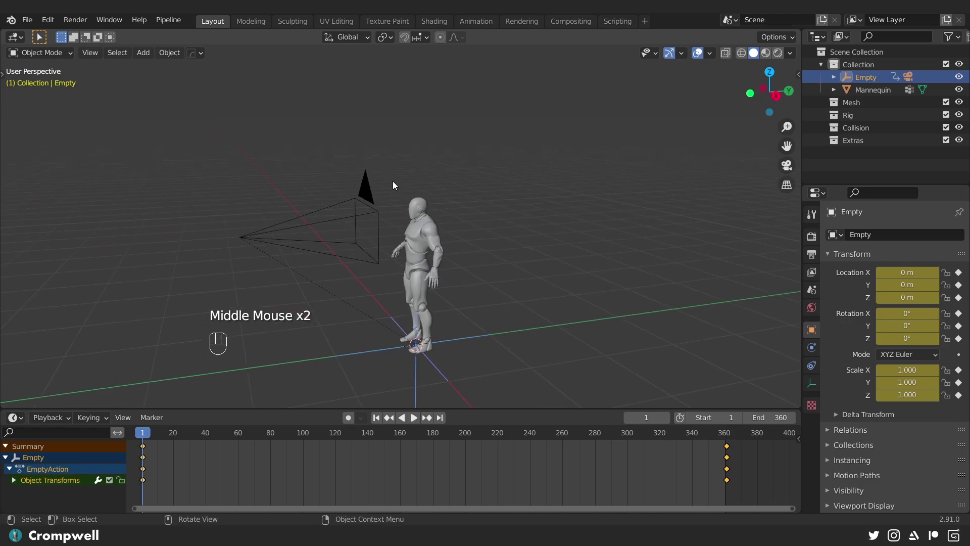
left_click(369, 220)
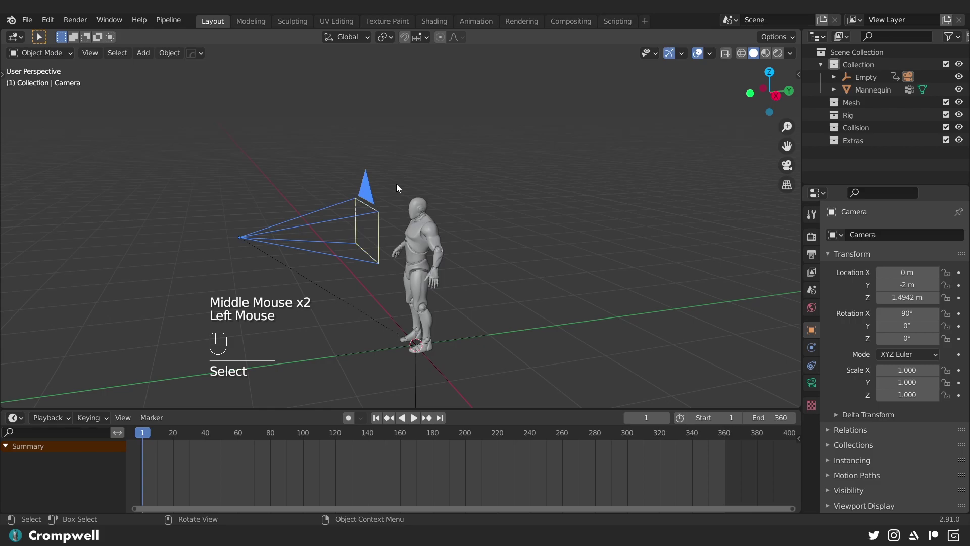
scroll(292, 192, "up", 4)
middle_click_drag(292, 192, 418, 183)
middle_click_drag(514, 195, 385, 231)
scroll(383, 228, "down", 5)
middle_click_drag(414, 201, 399, 210)
scroll(347, 200, "up", 1)
scroll(348, 200, "up", 4)
middle_click_drag(343, 180, 328, 159)
left_click(168, 55)
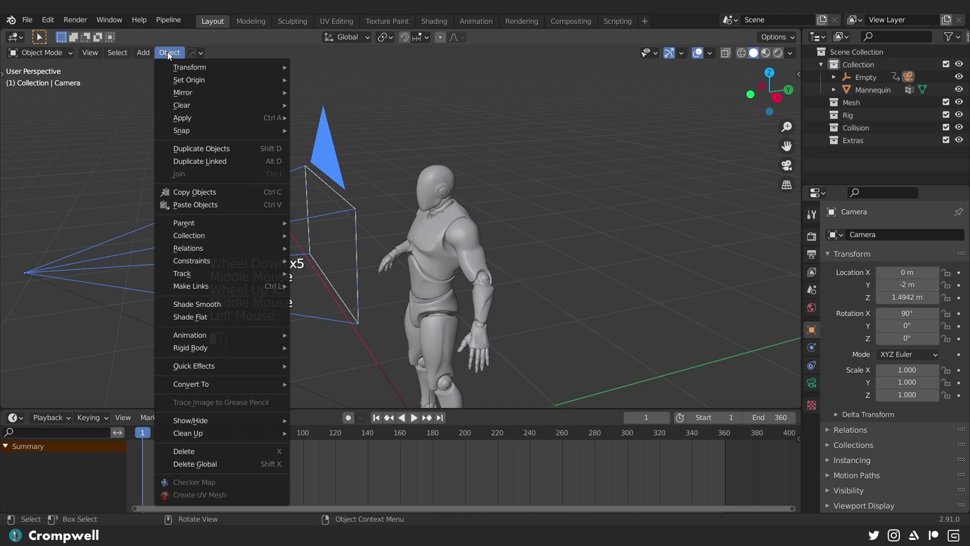
mouse_move(182, 331)
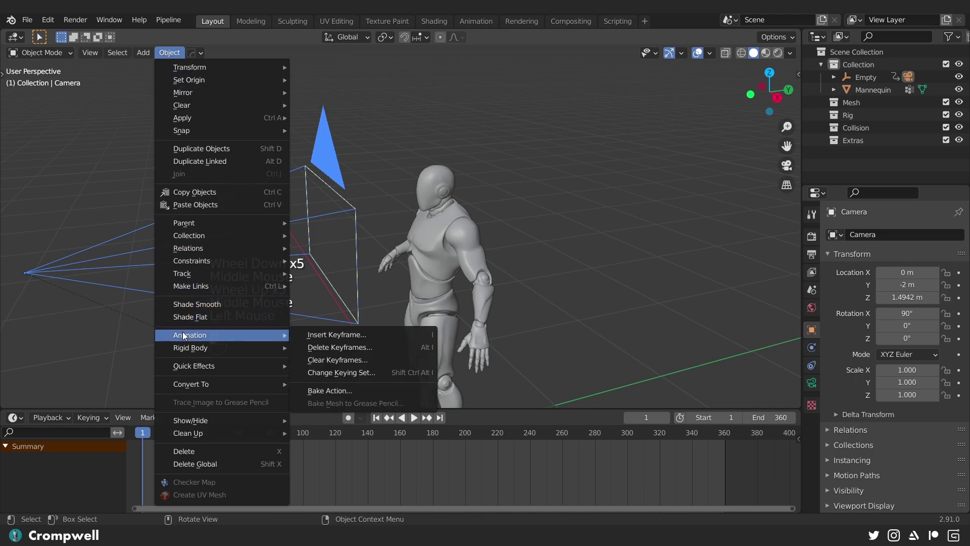
left_click(332, 390)
left_click_drag(299, 340, 551, 88)
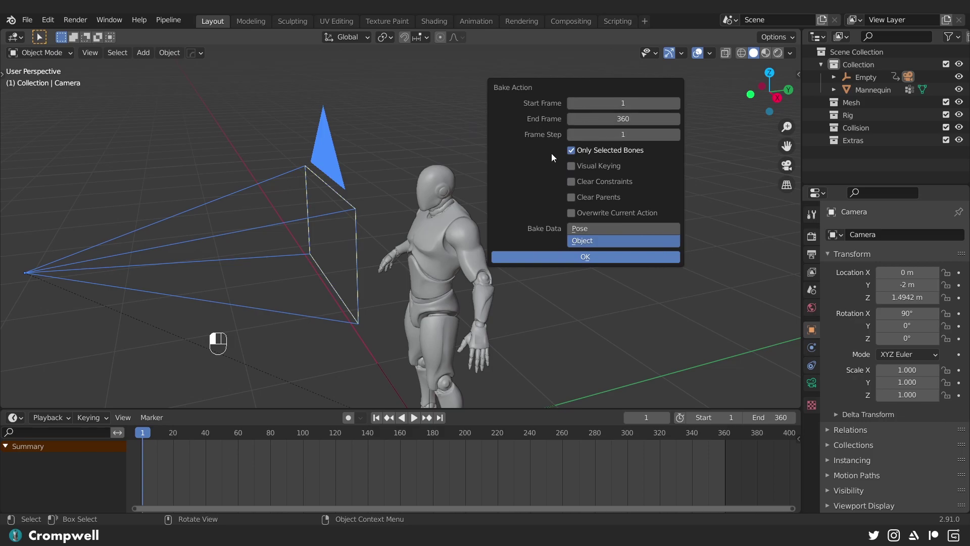
left_click(585, 255)
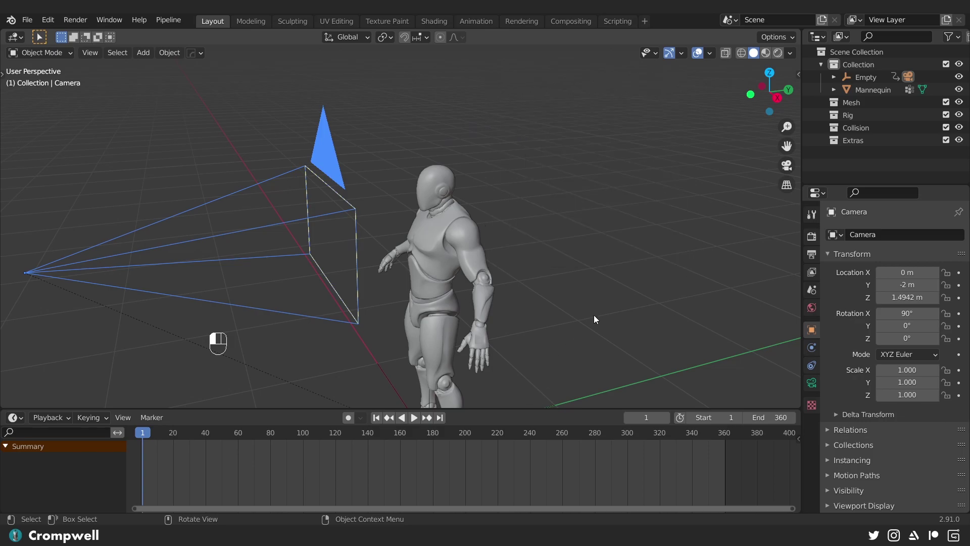
Set the animation's end frame to 361.
left_click(770, 419)
type("361")
key("Return")
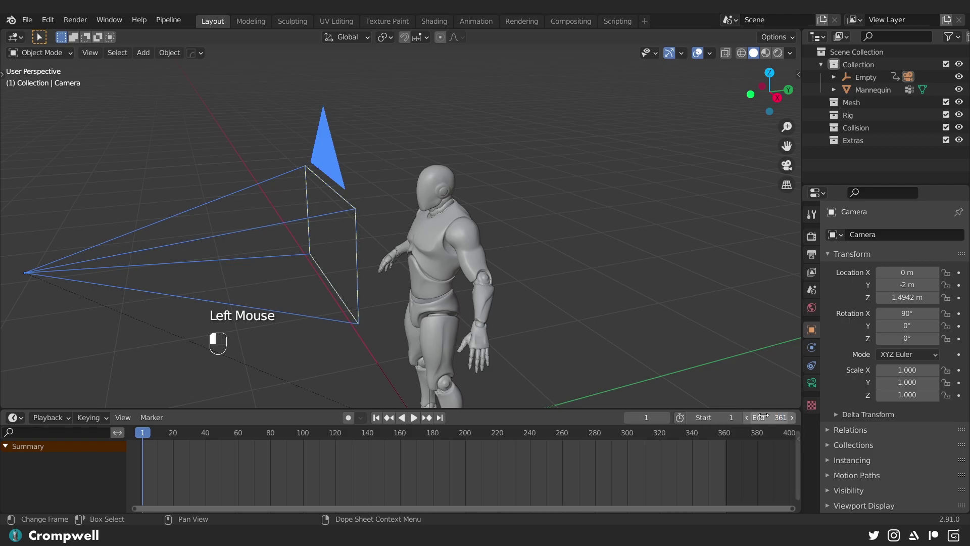
Bake the camera's action over frames 1 to 361 with Clear Parents and Overwrite Current Action enabled and Object as the bake data.
left_click(335, 161)
left_click(170, 52)
mouse_move(193, 335)
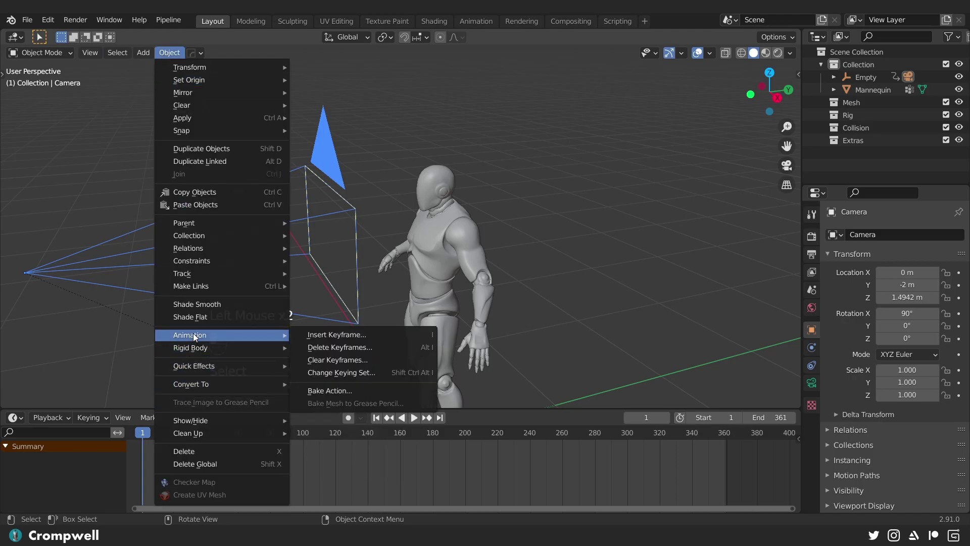
left_click(344, 390)
left_click_drag(317, 344, 383, 93)
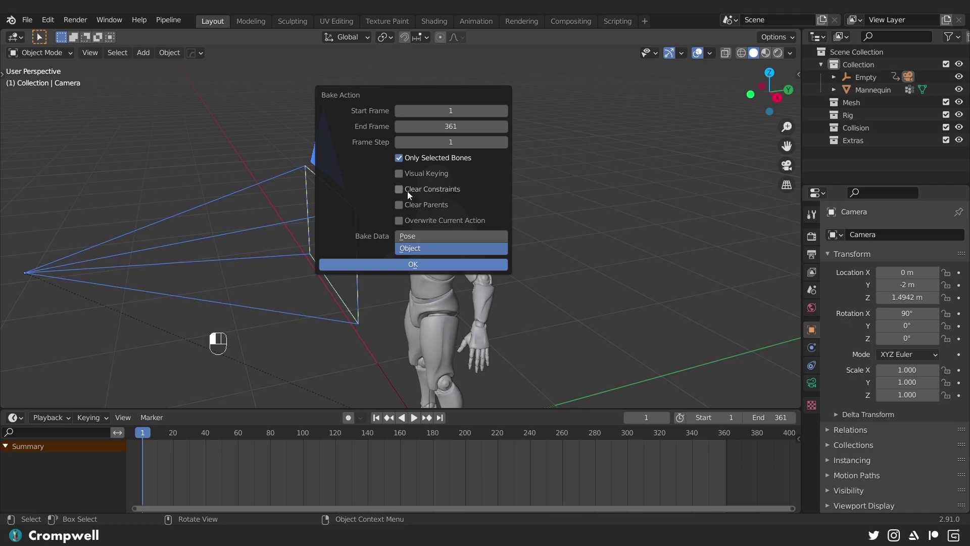
left_click(399, 205)
left_click(397, 219)
left_click(413, 266)
Select the empty and play the animation briefly to check the motion of the baked camera.
scroll(404, 257, "down", 4)
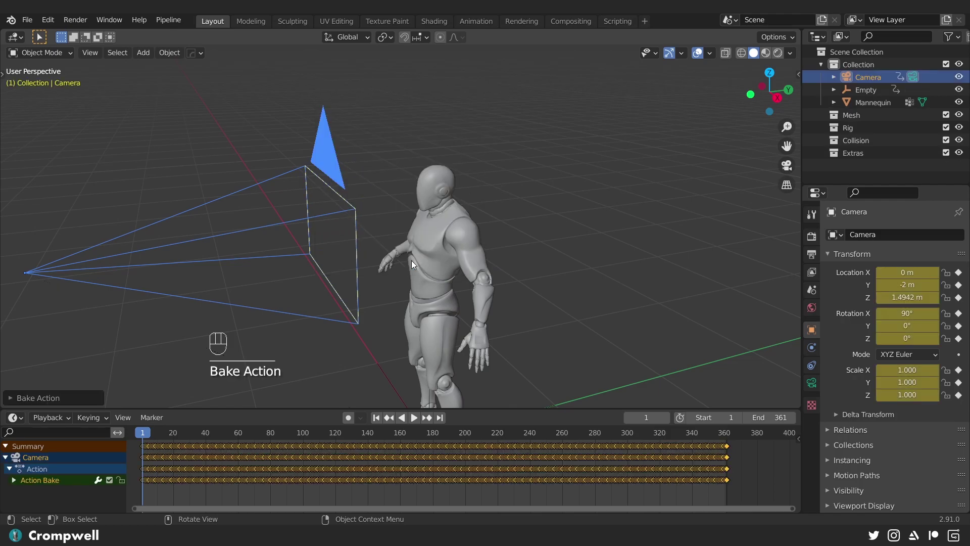
middle_click_drag(393, 255, 285, 232)
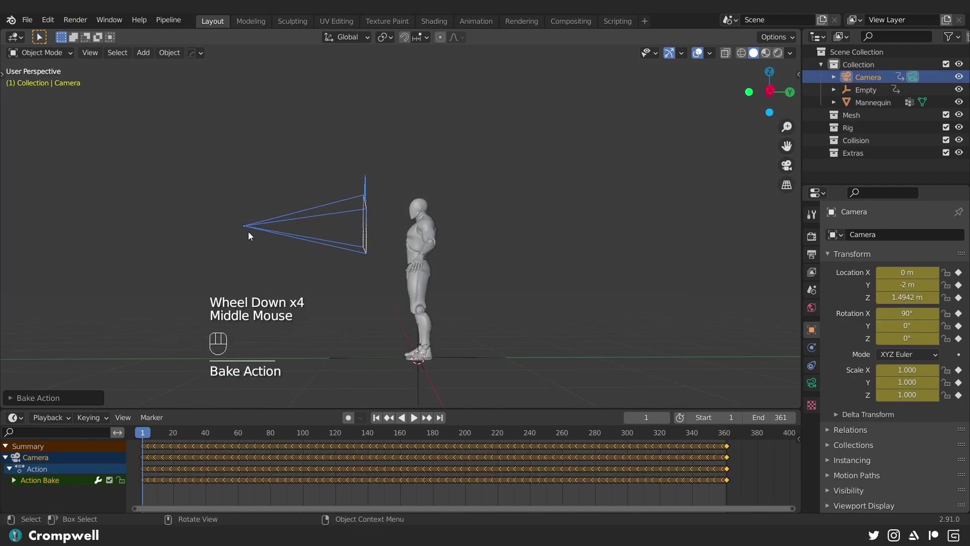
left_click(385, 357)
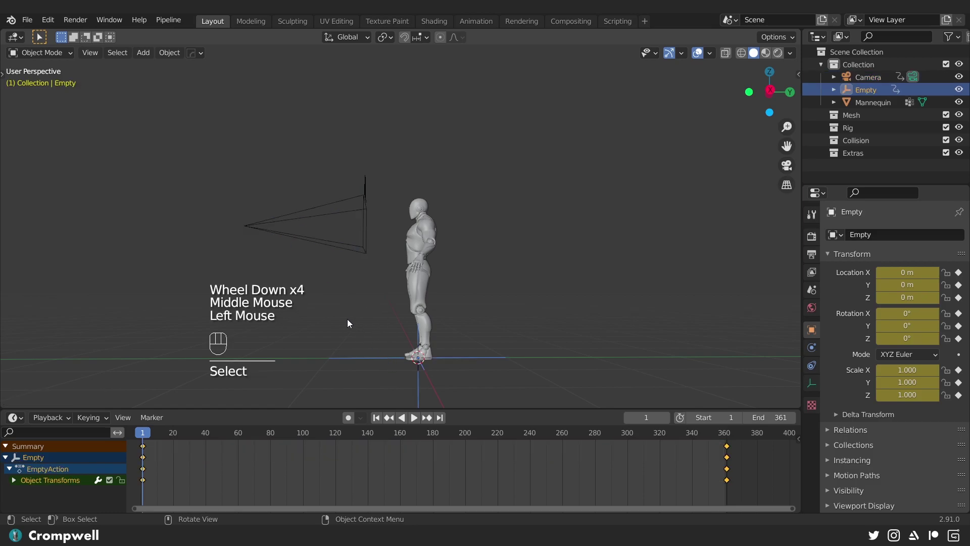
middle_click_drag(348, 320, 379, 363)
left_click(414, 417)
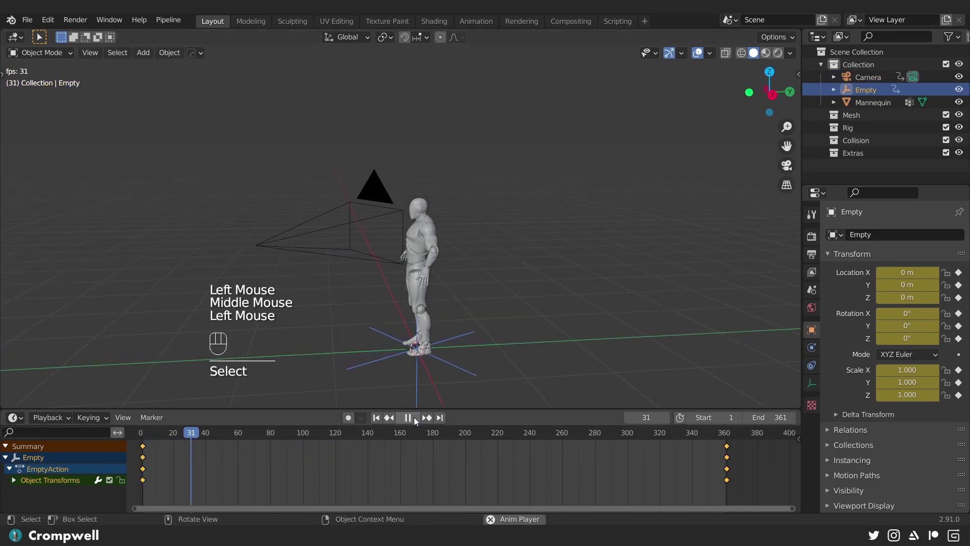
left_click(414, 416)
Delete the empty from the scene.
middle_click_drag(465, 384, 514, 237)
key("d")
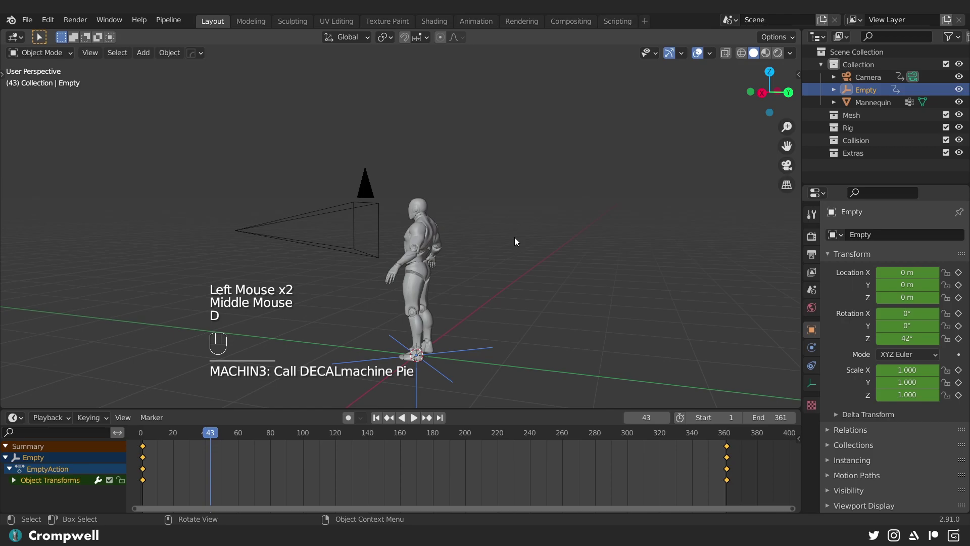
key("x")
left_click(515, 237)
Play the animation without the empty to check the camera's orbit, and return to frame 1.
mouse_move(401, 359)
middle_mouse_down()
mouse_move(353, 322)
mouse_move(391, 371)
middle_mouse_up()
left_click(414, 417)
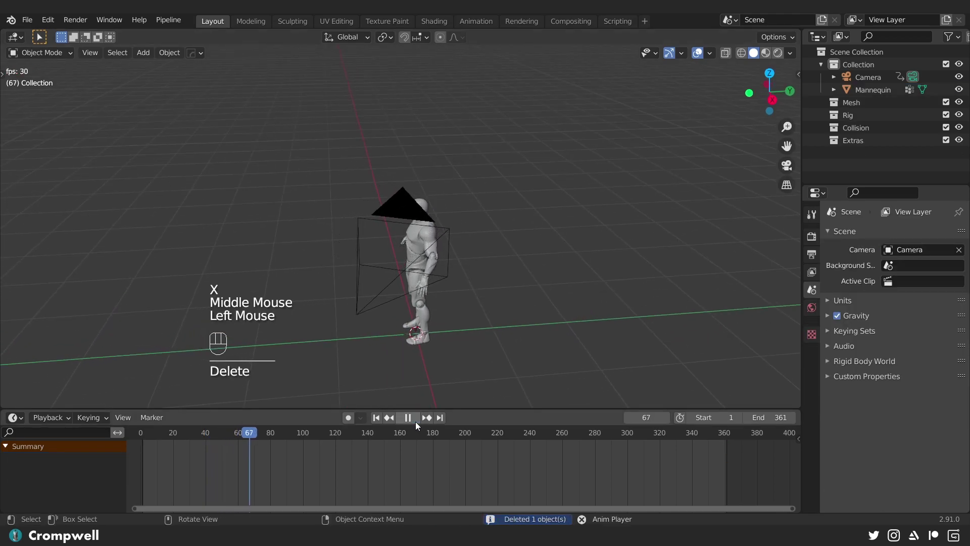
left_click(435, 202)
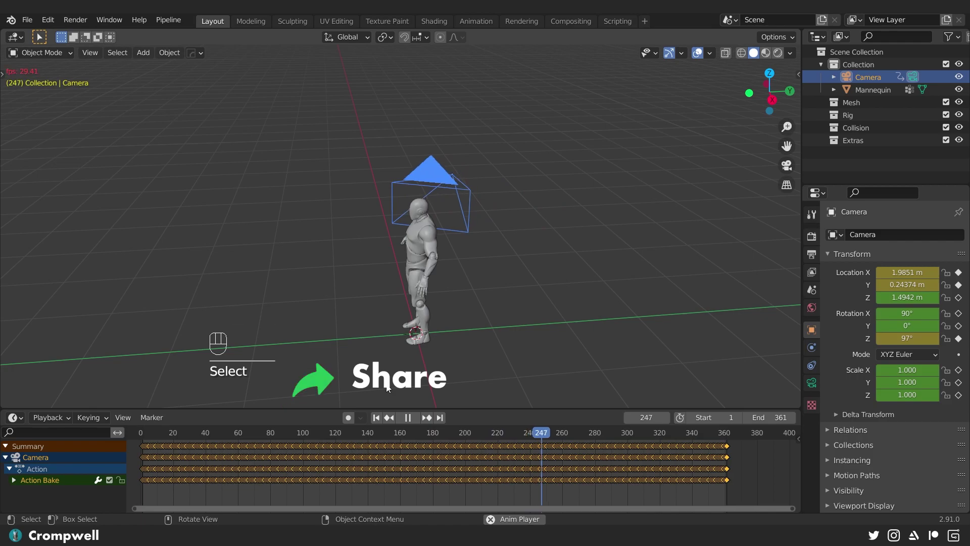
left_click(408, 417)
left_click(376, 418)
Select the camera and the mannequin together, with the mannequin as the active object.
left_click_drag(213, 106, 430, 308)
middle_click_drag(399, 234, 375, 222)
left_click_drag(179, 126, 432, 264)
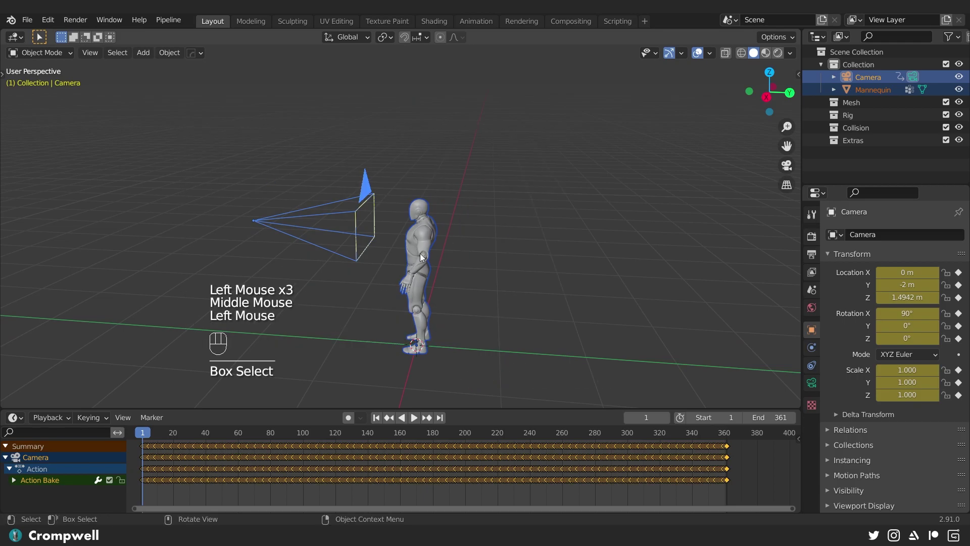
left_click(410, 203)
left_click(354, 191)
left_click(365, 187)
left_click(415, 202, "shift")
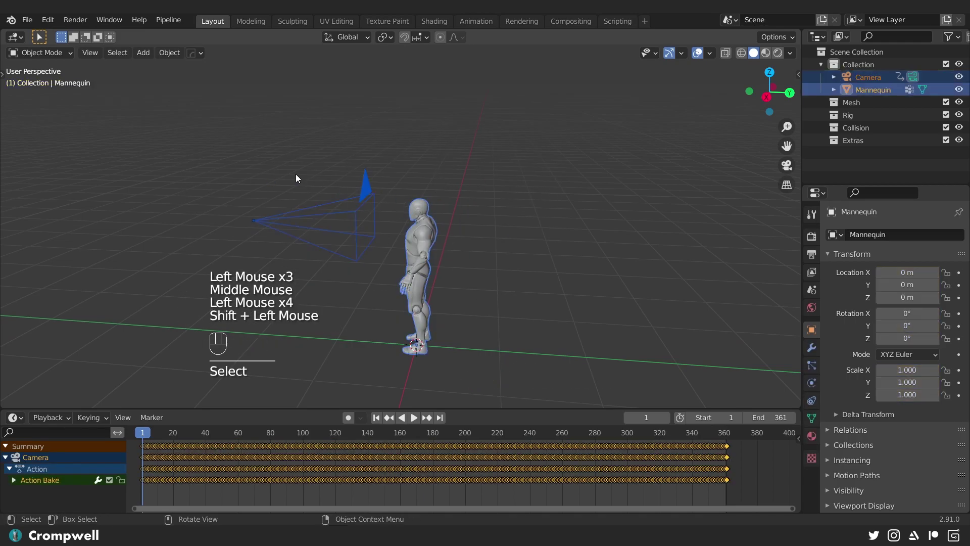
middle_click_drag(296, 176, 370, 176)
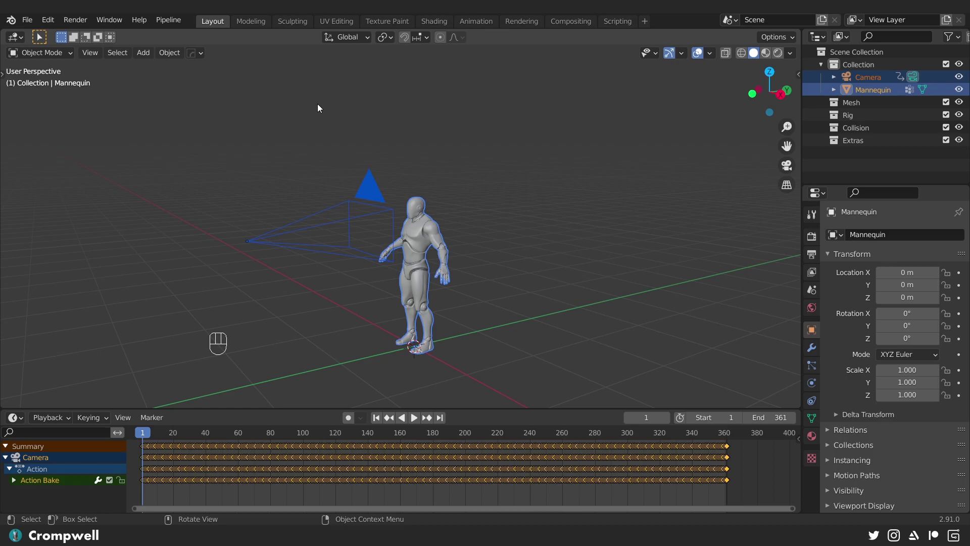
Start an FBX export, choose the destination folder and name the file ToolbagCamera.fbx.
left_click(27, 19)
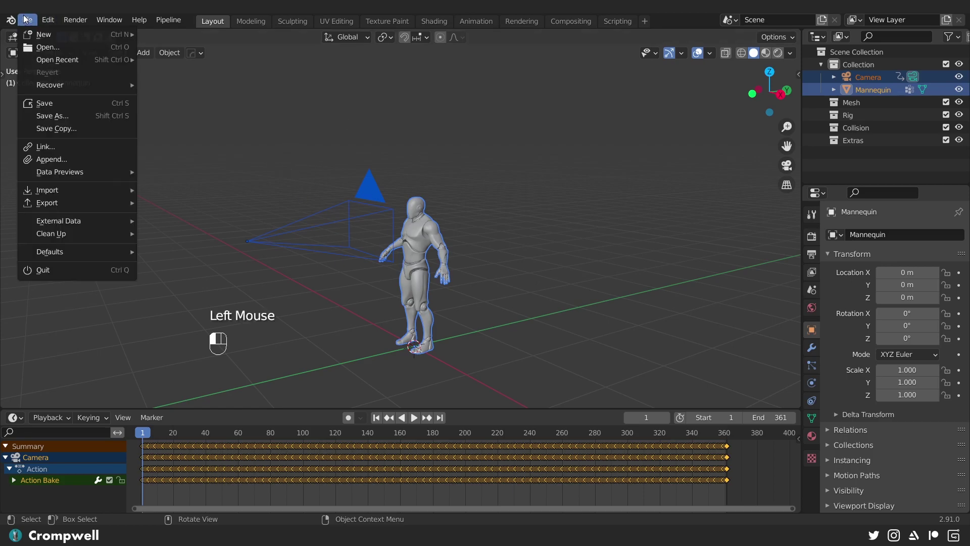
mouse_move(46, 206)
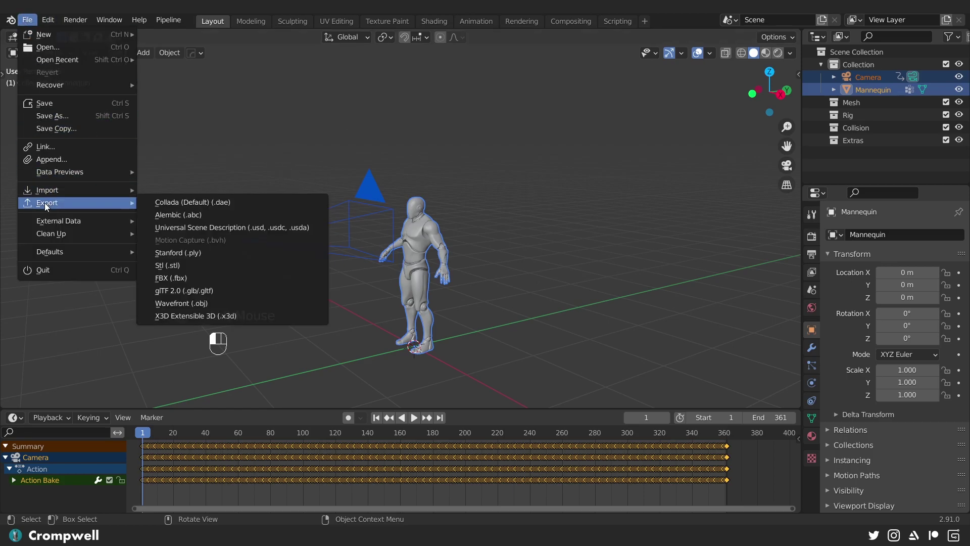
left_click(174, 277)
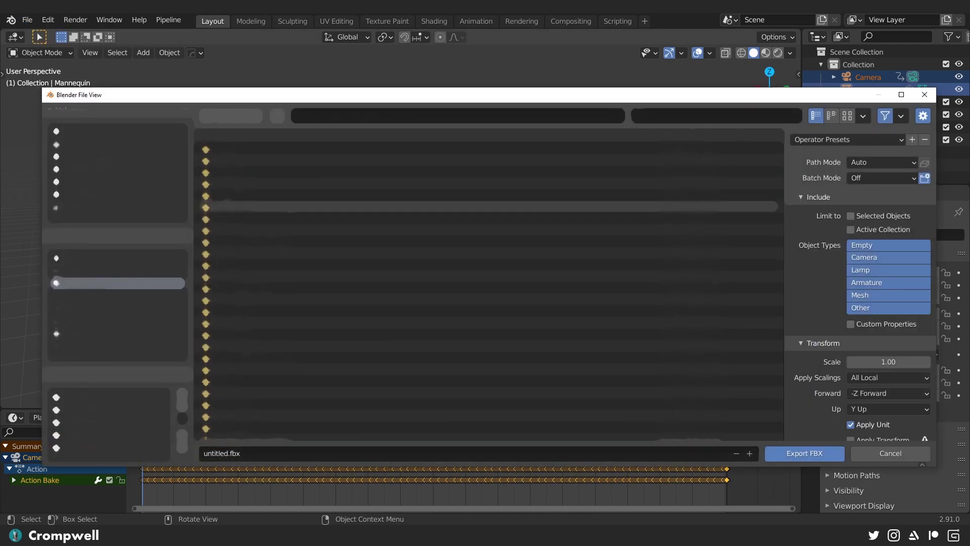
left_click(116, 182)
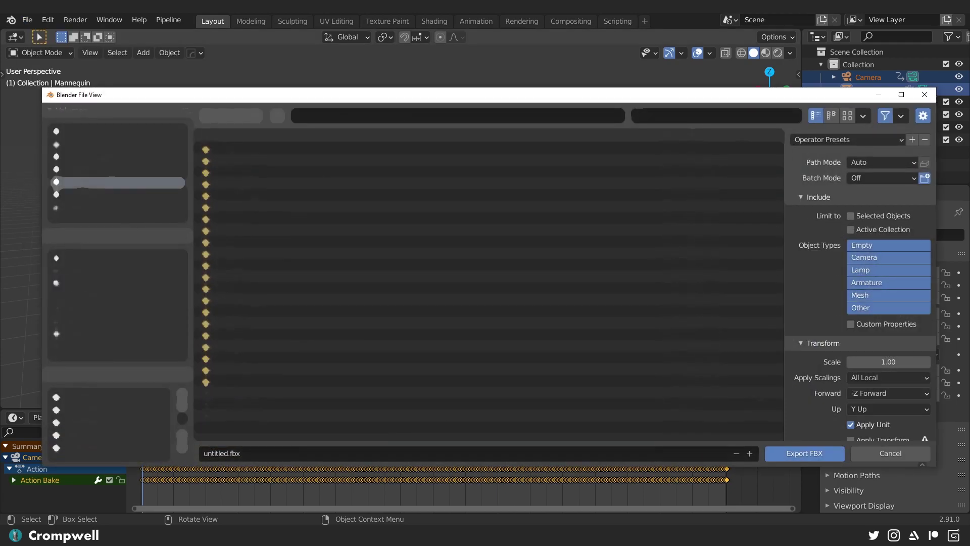
left_click(352, 450)
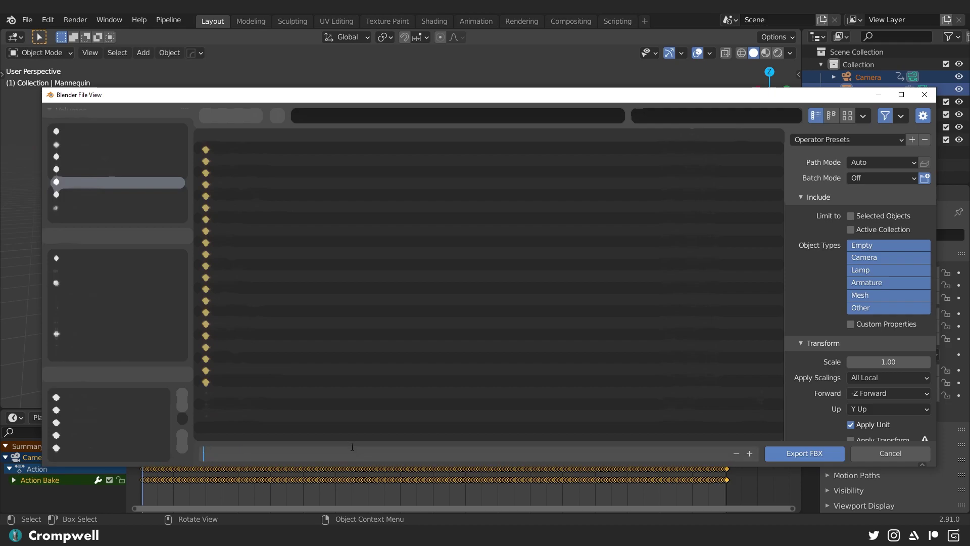
type("lbagCamera")
key("Return")
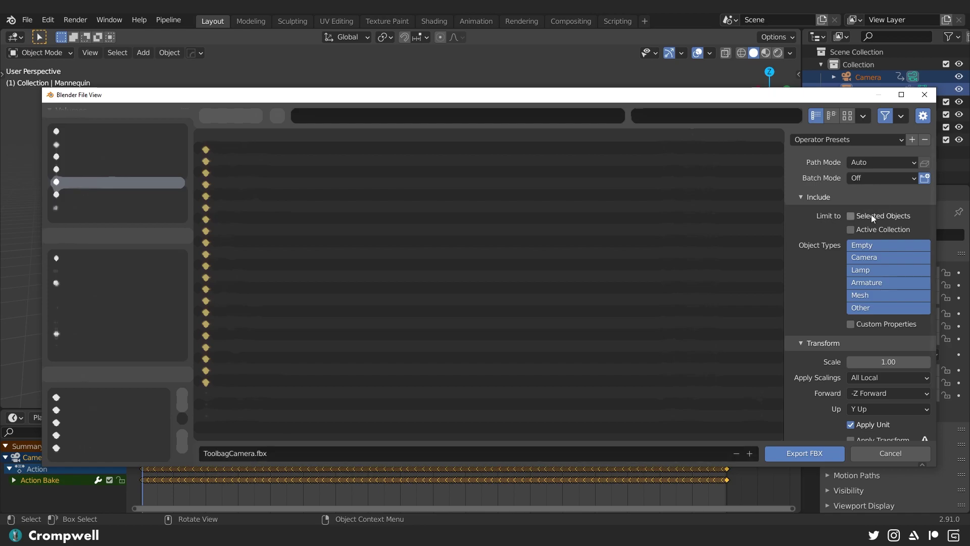
Limit the FBX export to selected objects and review the Transform and Bake Animation options.
left_click(851, 215)
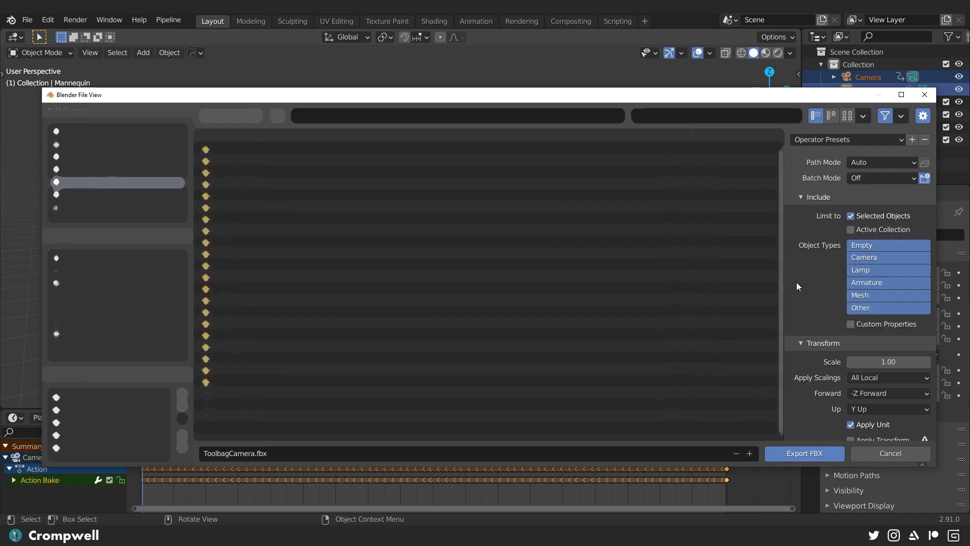
scroll(817, 286, "down", 3)
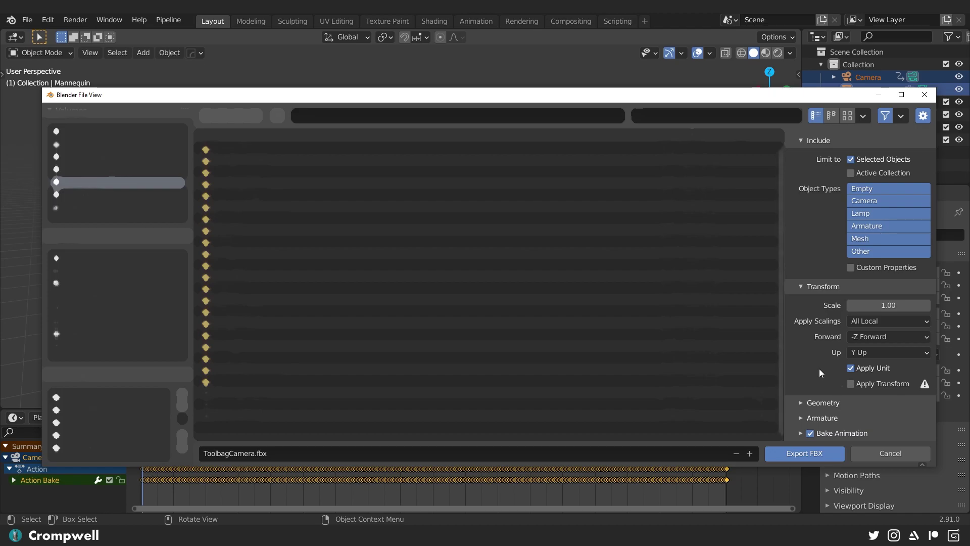
left_click(801, 433)
scroll(796, 394, "down", 5)
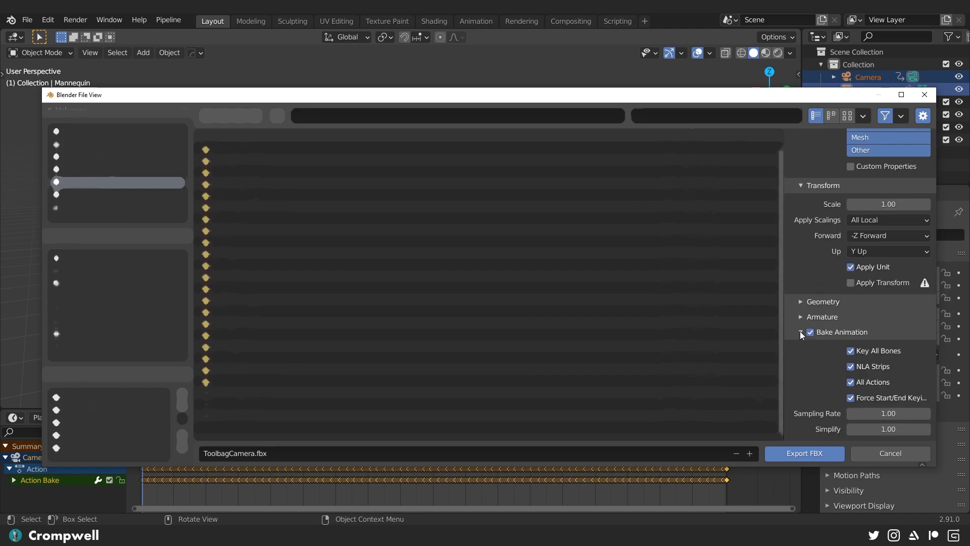
scroll(801, 324, "up", 8)
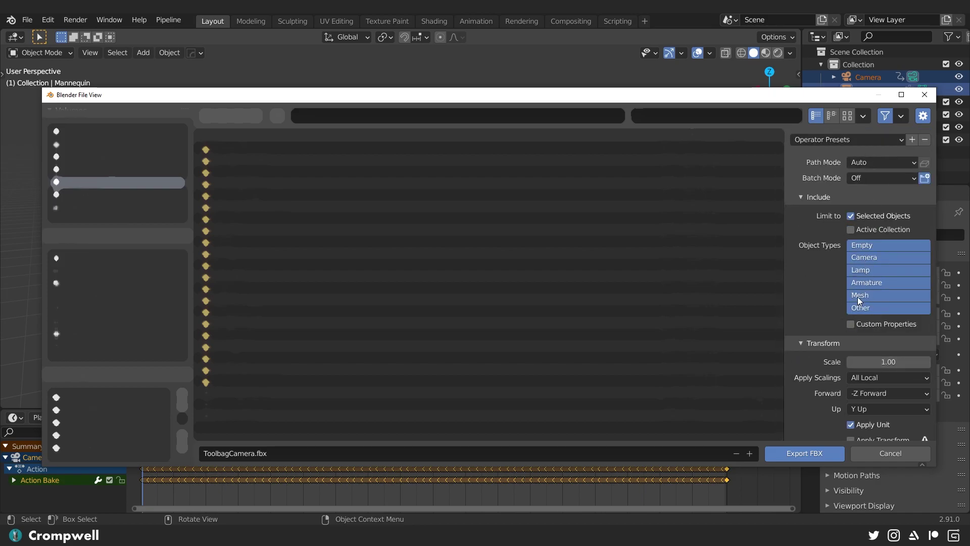
Complete the FBX export, switch to Marmoset Toolbag and import ToolbagCamera.fbx as a model.
left_click(805, 450)
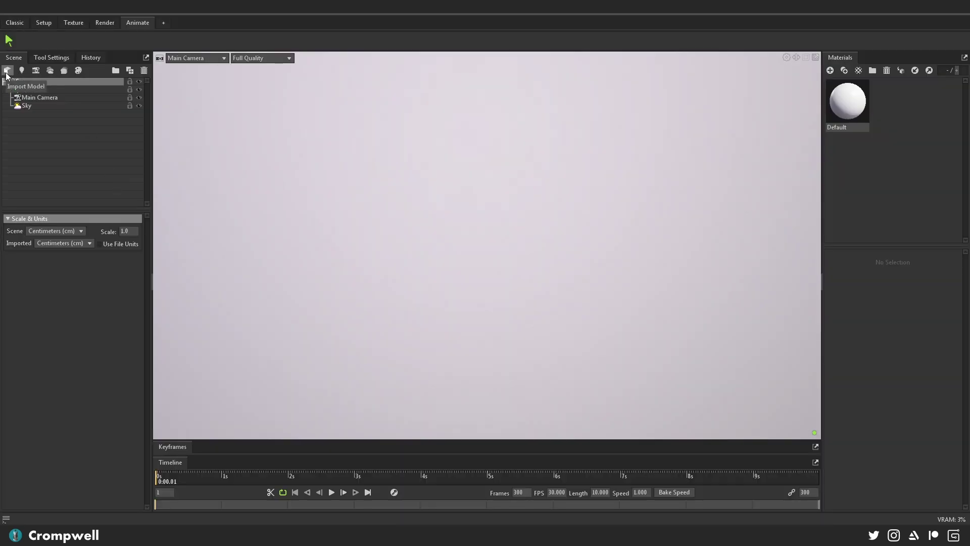
left_click(7, 73)
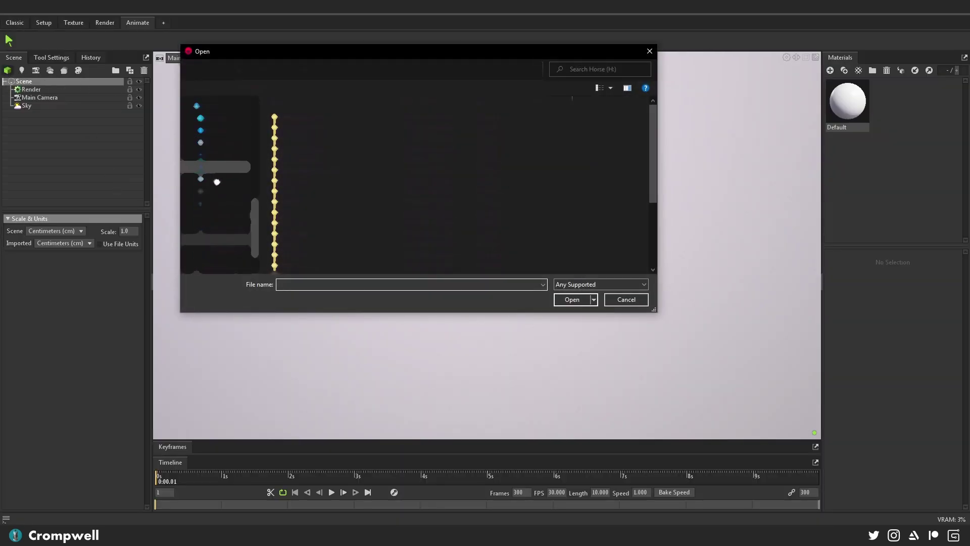
scroll(293, 224, "down", 3)
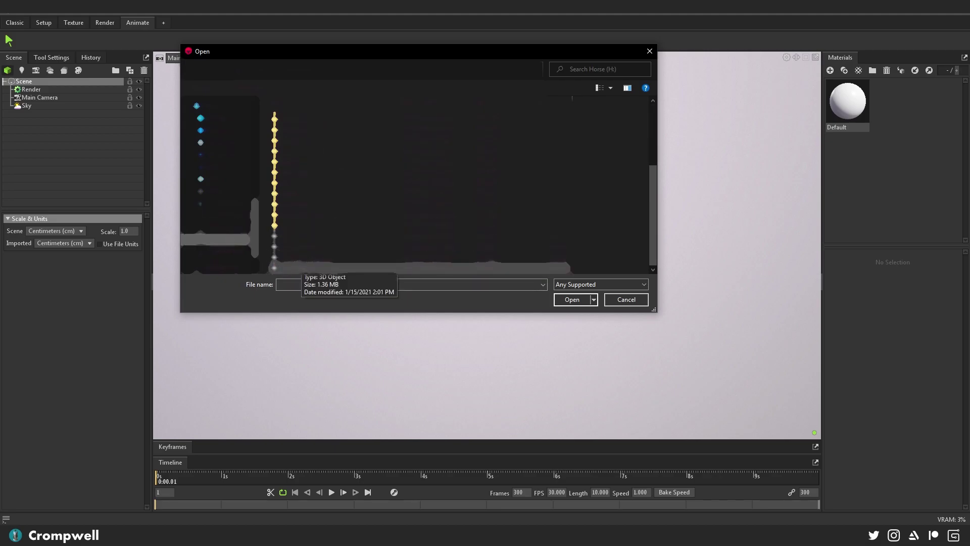
left_click(303, 267)
left_click(572, 300)
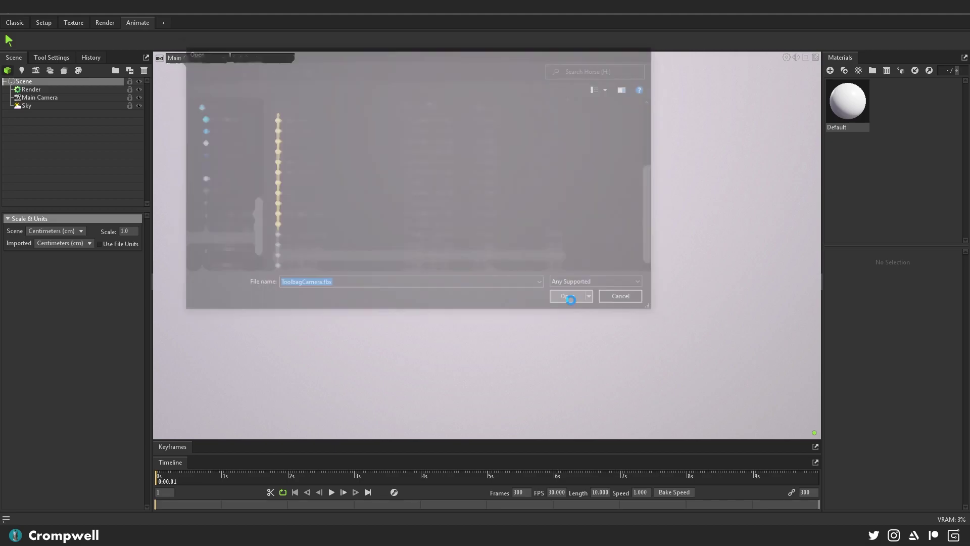
Select the imported camera under ToolbagCamera and view the scene through it instead of Main Camera.
left_click(31, 128)
left_click(35, 122)
left_click(34, 130)
left_click(193, 58)
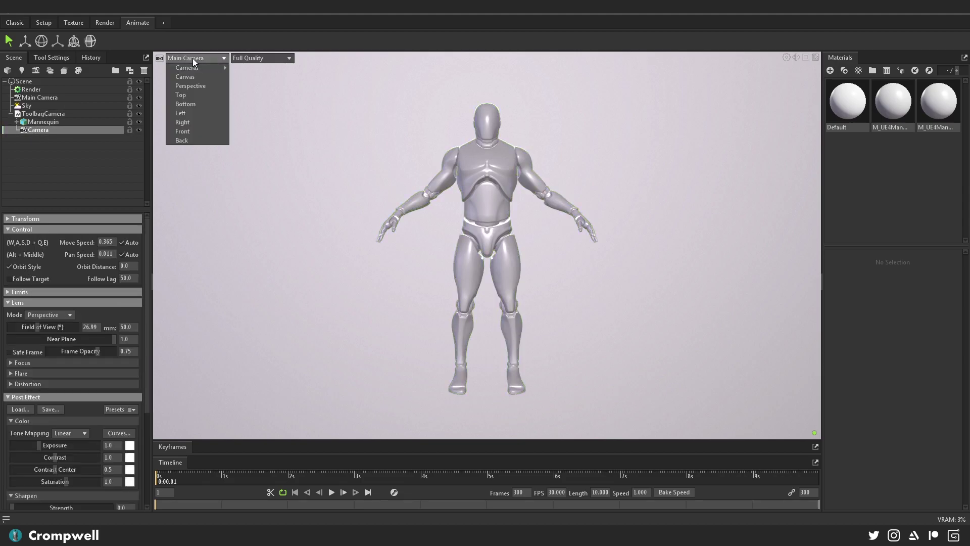
mouse_move(192, 68)
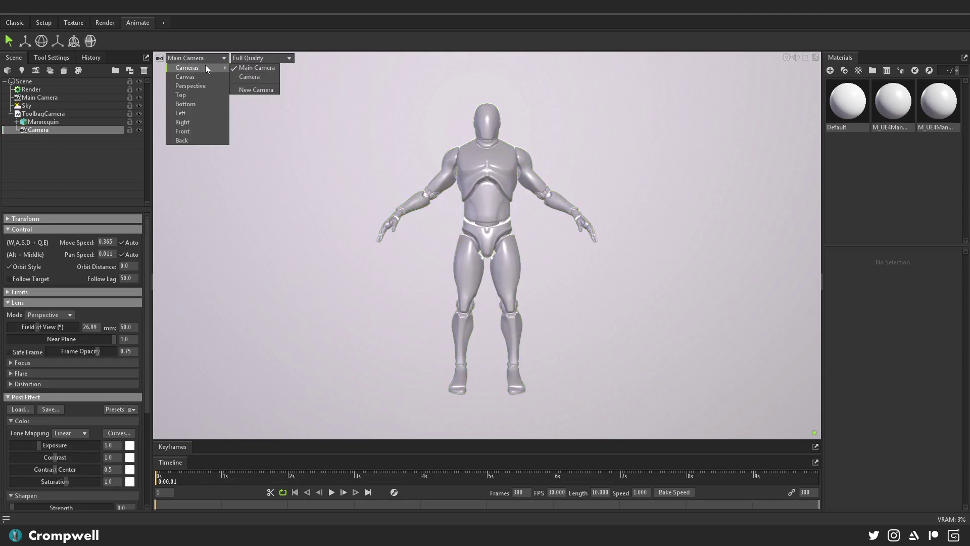
left_click(257, 79)
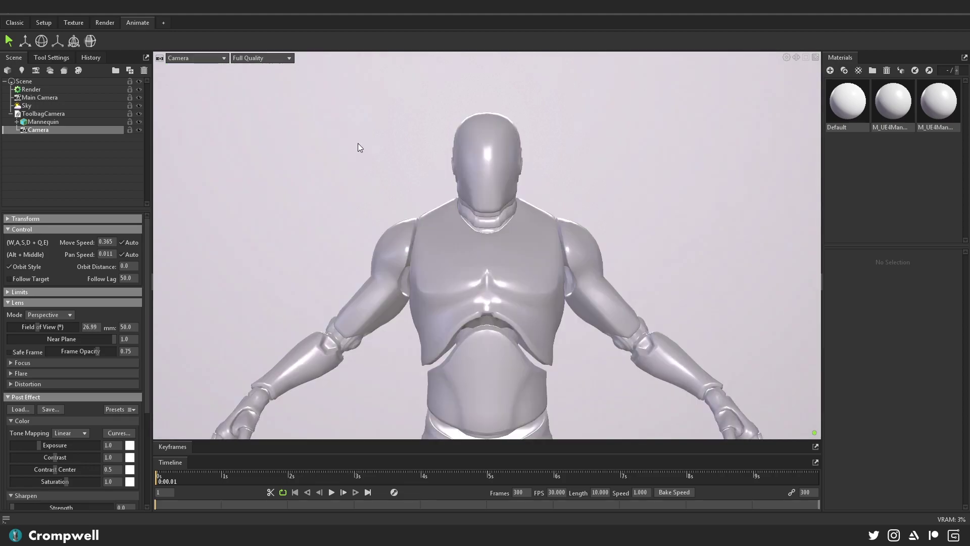
Set the timeline length to 360 frames.
left_click(521, 493)
type("360")
key("Return")
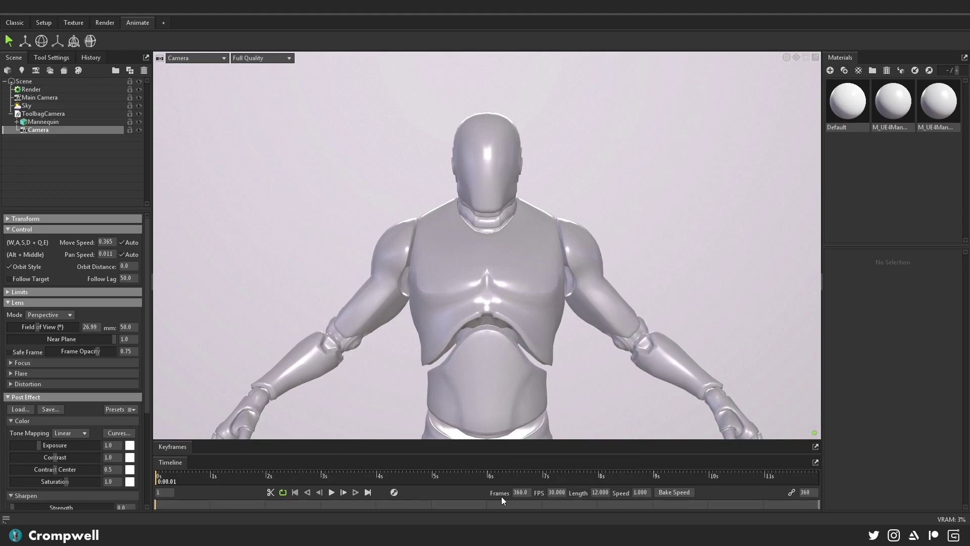
Play the imported turntable animation through the camera, stop it and return to the first frame.
left_click(331, 493)
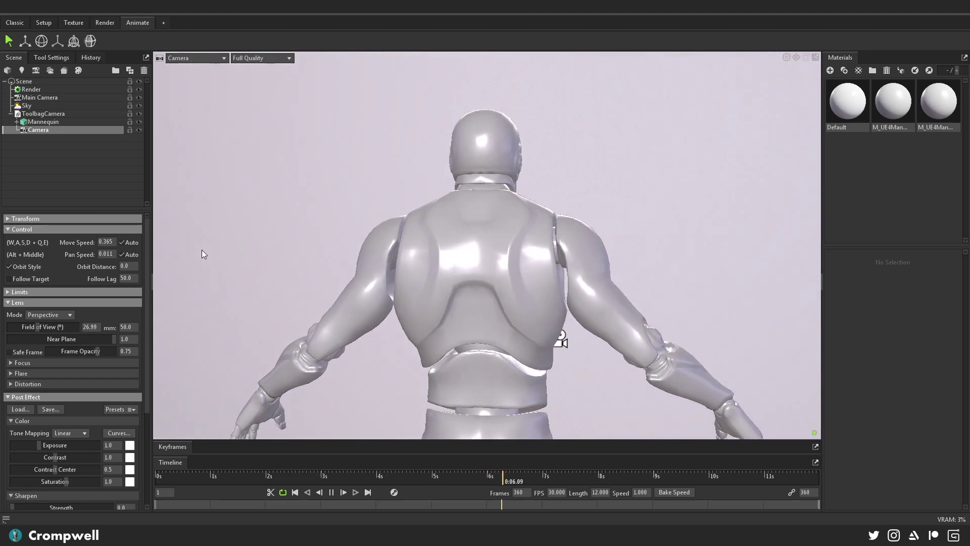
left_click(330, 493)
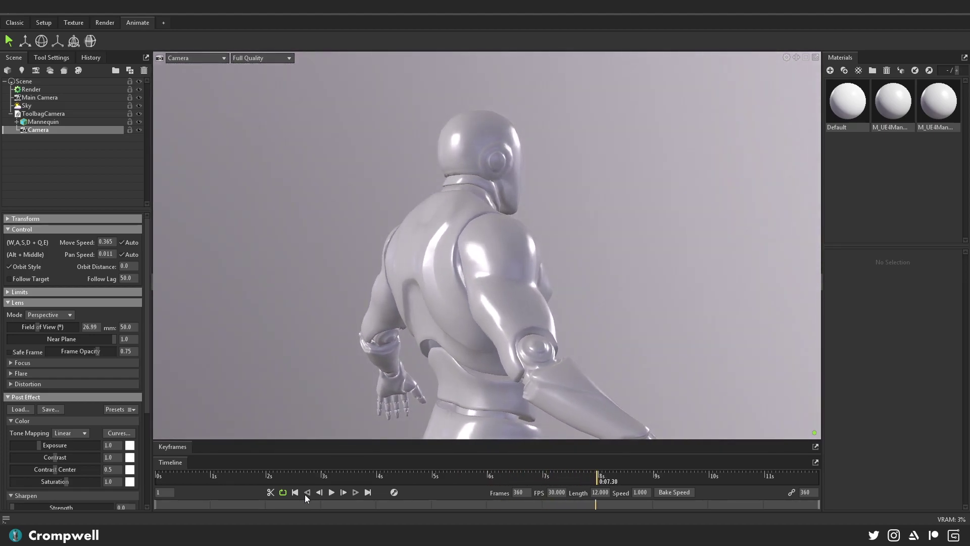
left_click(295, 492)
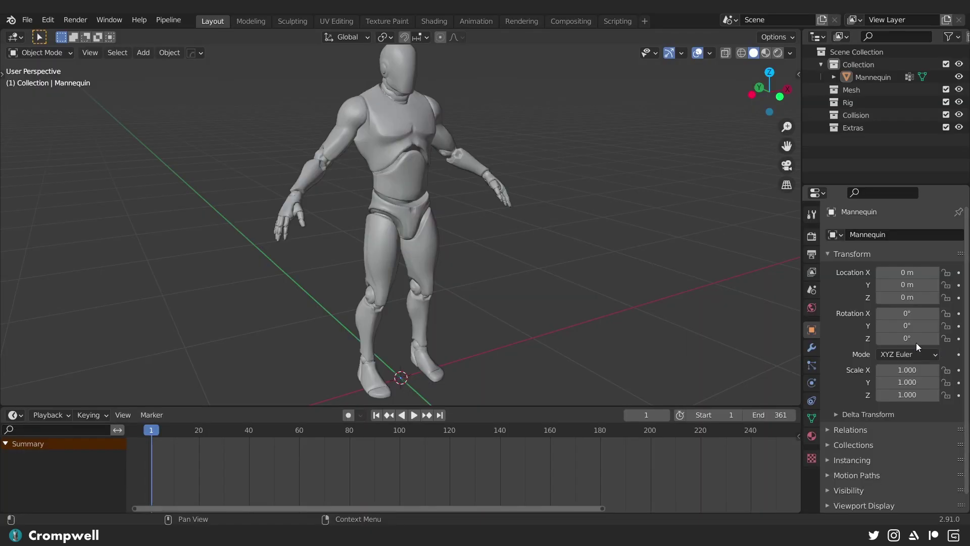
Switch to Blender and add a camera at the origin with a rotation of 90° on X and 0° on Y and Z.
middle_click_drag(315, 226, 355, 239)
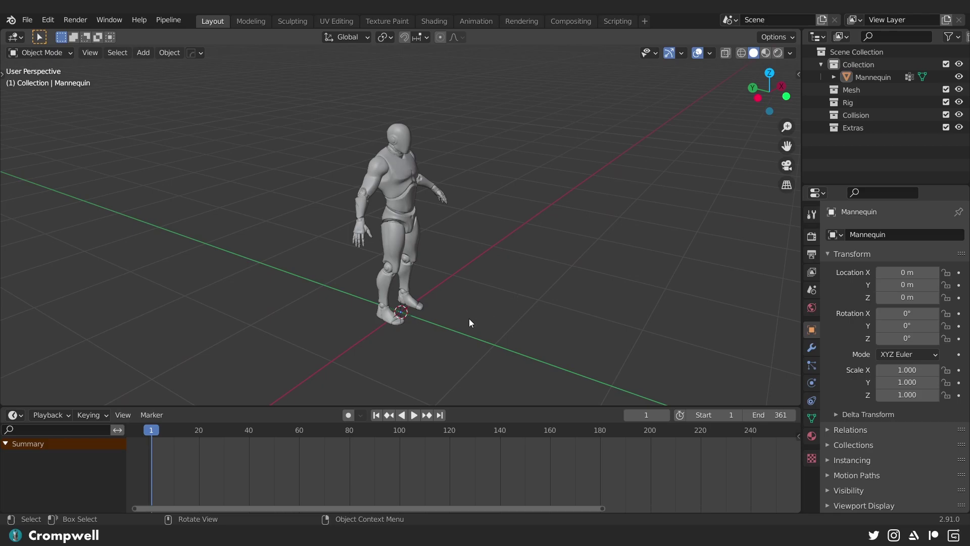
middle_click_drag(506, 311, 474, 335)
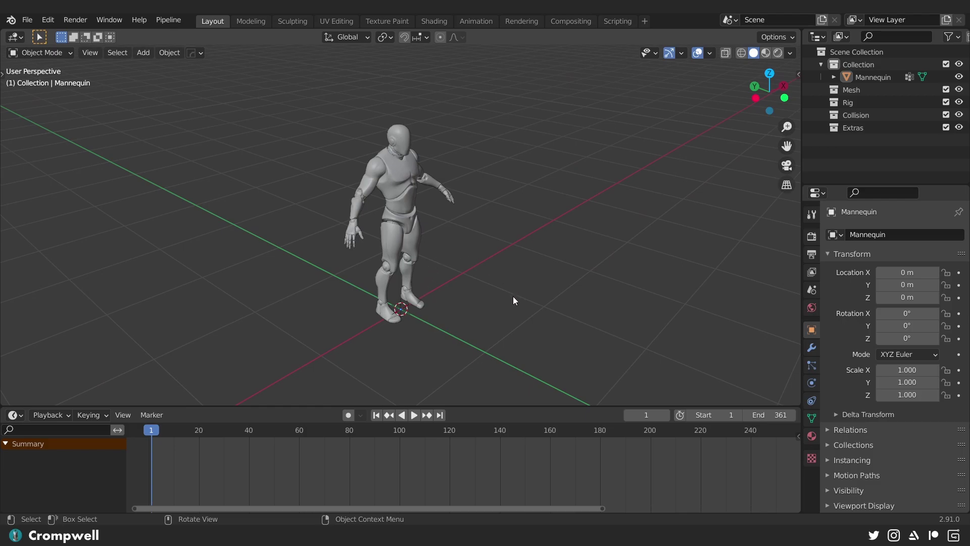
left_click_drag(163, 407, 354, 424)
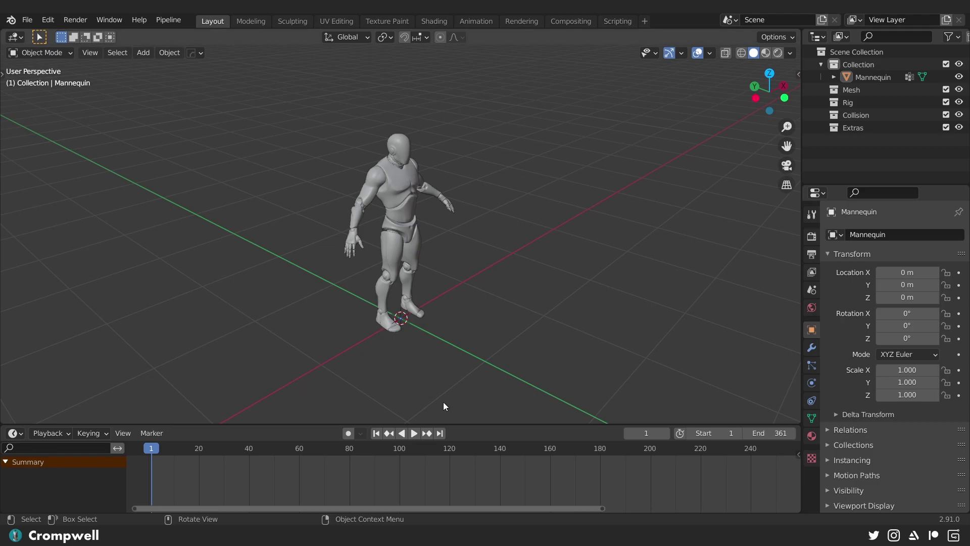
key("shift+a")
left_click(309, 304)
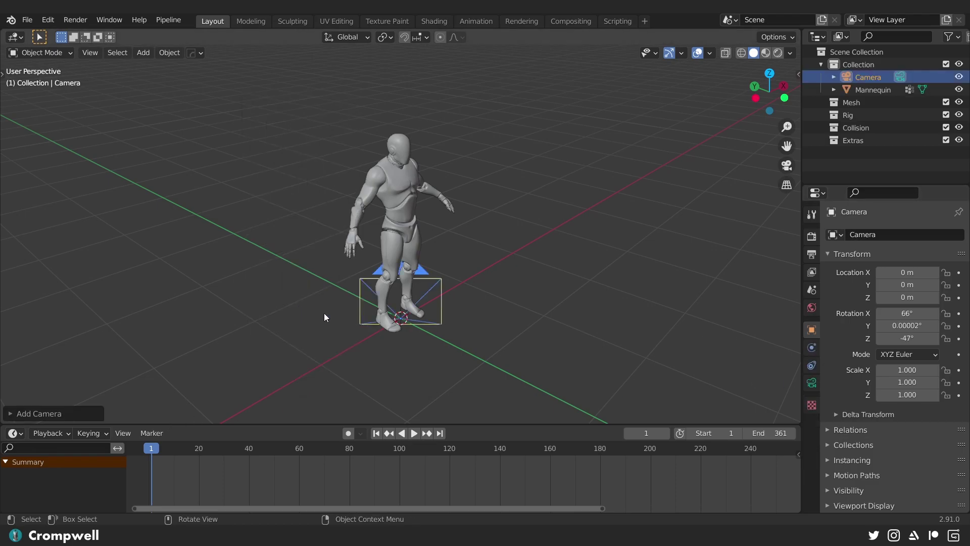
left_click(75, 412)
left_click(119, 384)
type("90")
key("Return")
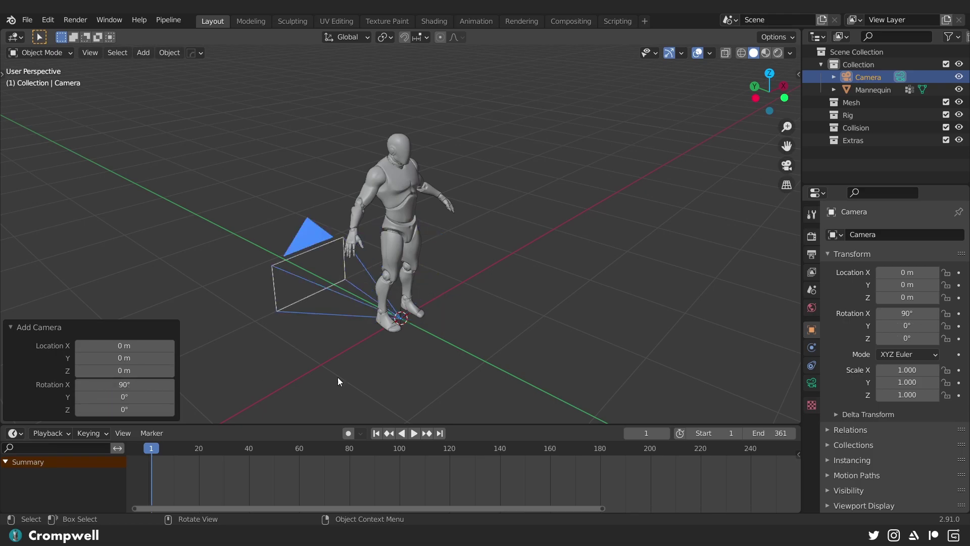
Move the camera -2 m along the Y axis.
scroll(424, 316, "down", 2)
type("gy-2")
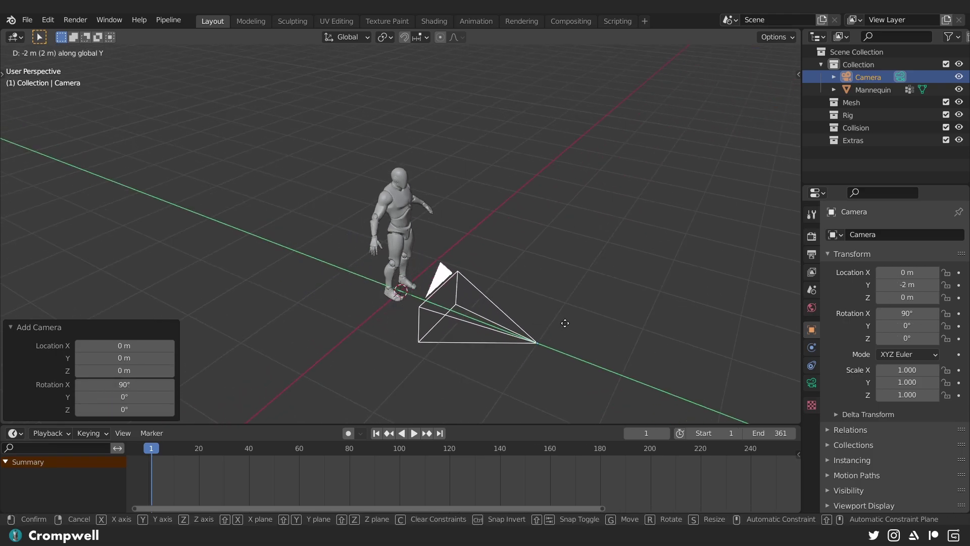
key("Return")
Raise the camera along Z to about 1.53 m, framing the mannequin's head and torso in camera view.
key("g")
key("z")
left_click(573, 232)
key("KP_0")
key("g")
key("z")
left_click(505, 218)
scroll(505, 265, "down", 3)
middle_click_drag(505, 258, 434, 273)
scroll(404, 289, "down", 2)
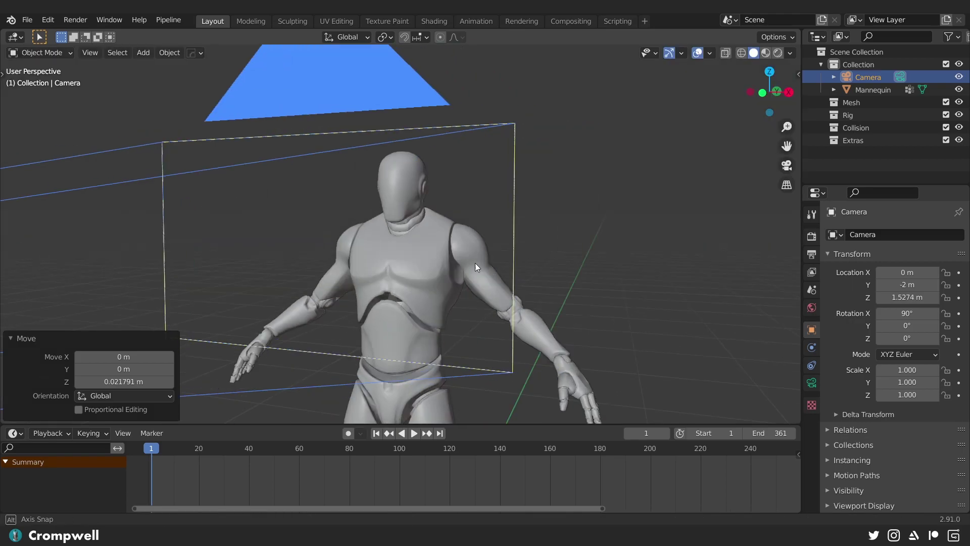
left_click(22, 340)
Duplicate the camera and place the copy freehand at about X 0.93 m, Y -2.27 m, Z 2.26 m.
scroll(268, 263, "down", 5)
middle_click_drag(276, 258, 344, 243)
scroll(344, 243, "up", 3)
middle_click_drag(505, 279, 445, 272)
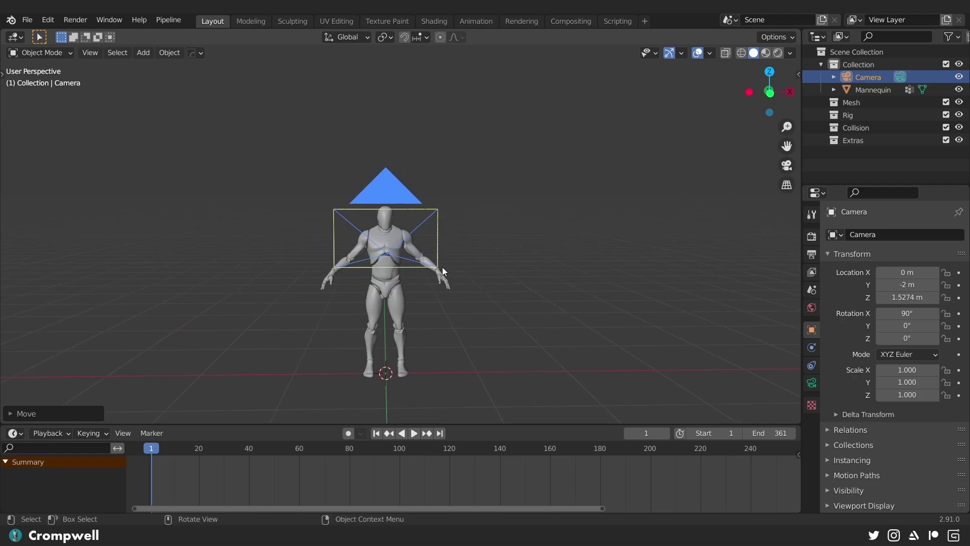
middle_click_drag(372, 202, 414, 217)
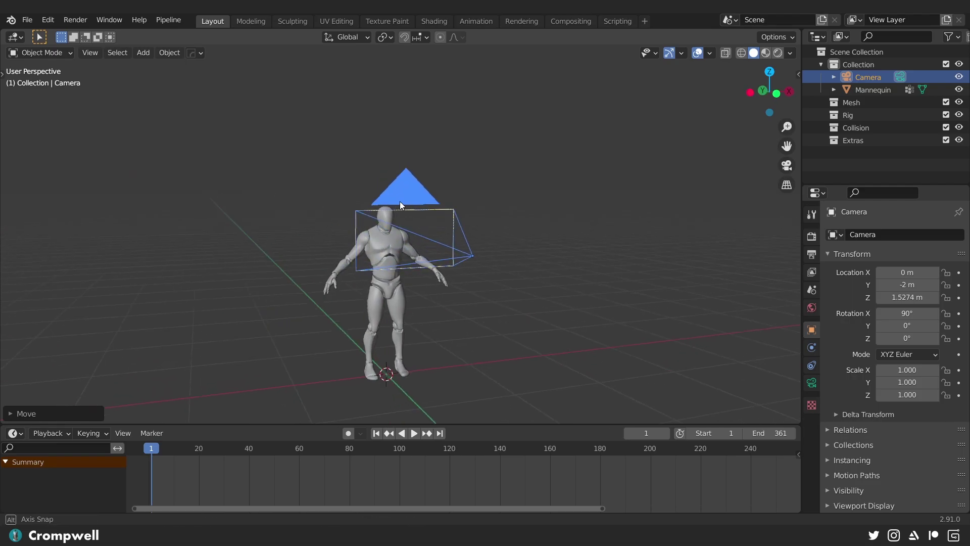
key("shift+d")
left_click(545, 137)
Switch repeatedly between camera view and free perspective to check which of the two cameras is active.
middle_click_drag(382, 156, 620, 183)
key("KP_0")
middle_click_drag(533, 135, 472, 223)
key("KP_0")
key("KP_0")
key("KP_0")
key("KP_0")
middle_click_drag(337, 181, 346, 183)
key("KP_0")
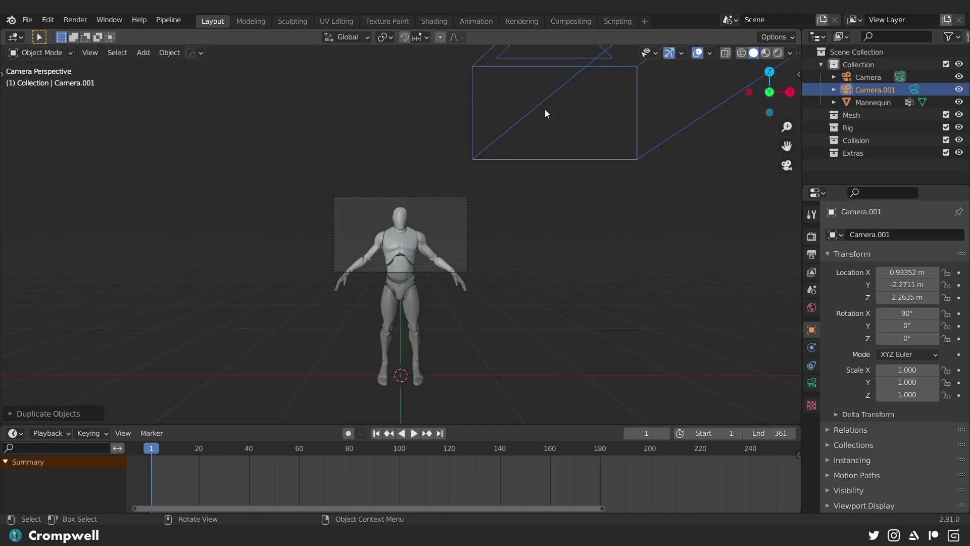
middle_click_drag(457, 193, 439, 217)
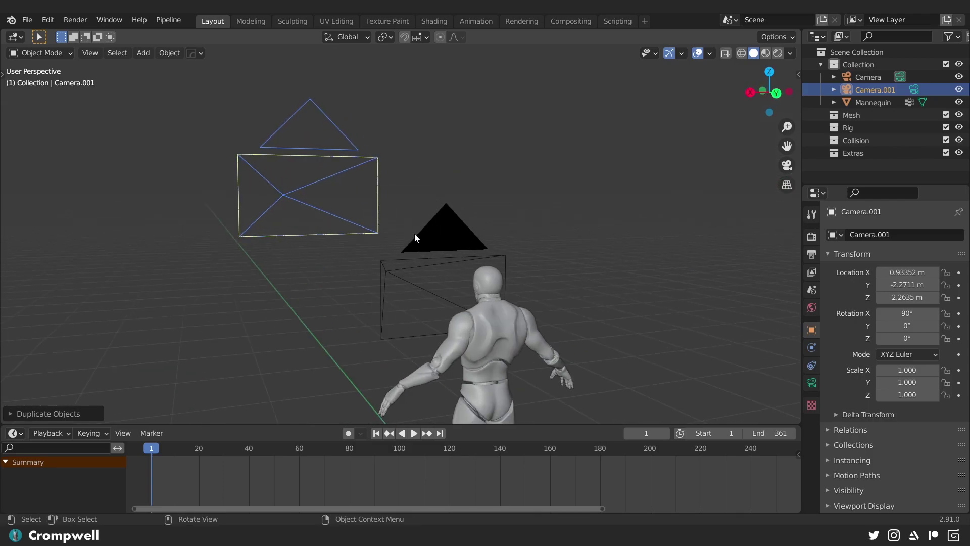
Select the original and duplicated cameras in turn to compare their viewport markers, and look over the viewport's camera commands.
left_click(445, 249)
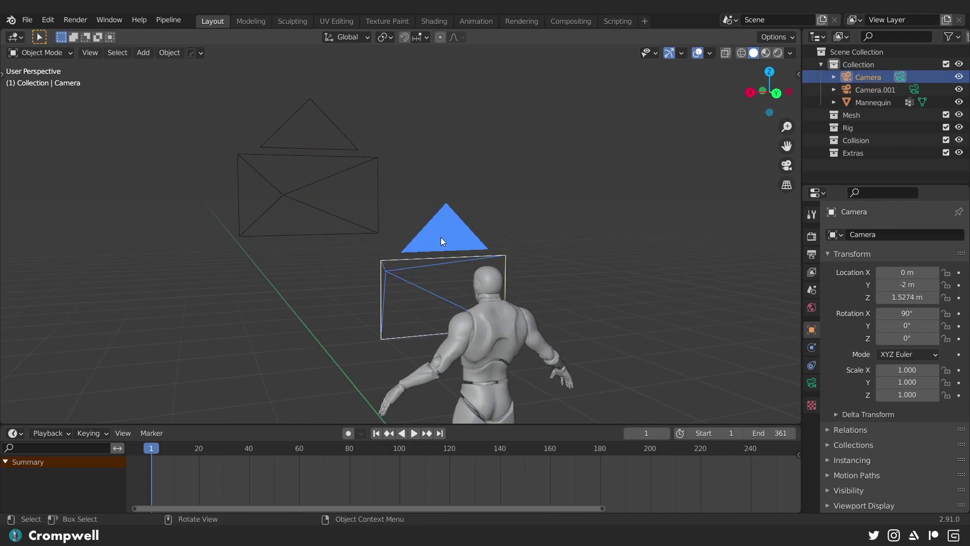
left_click(438, 185)
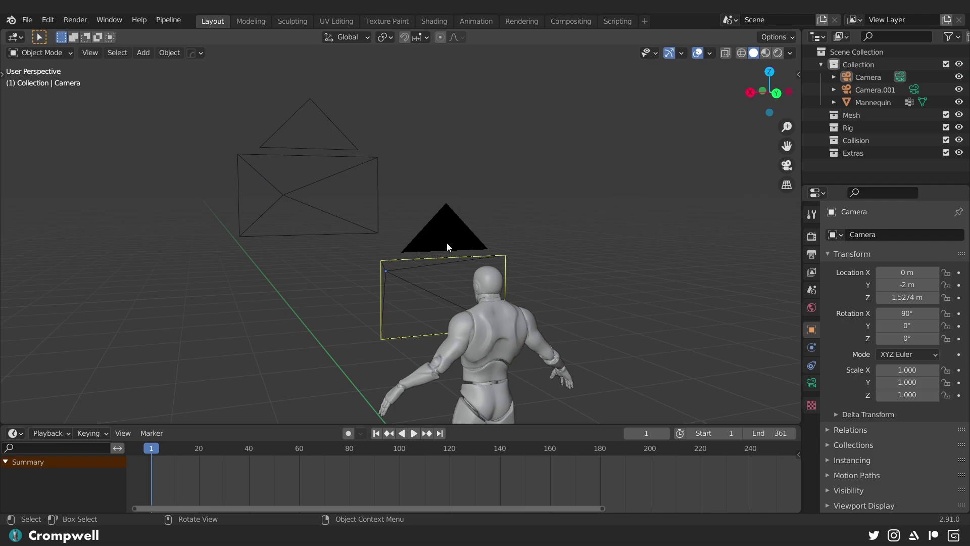
left_click(316, 158)
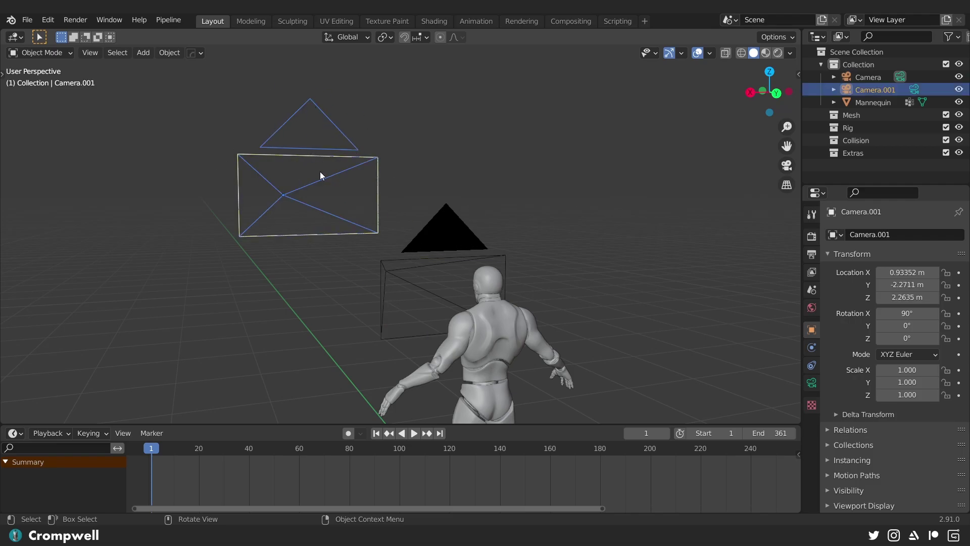
left_click(90, 52)
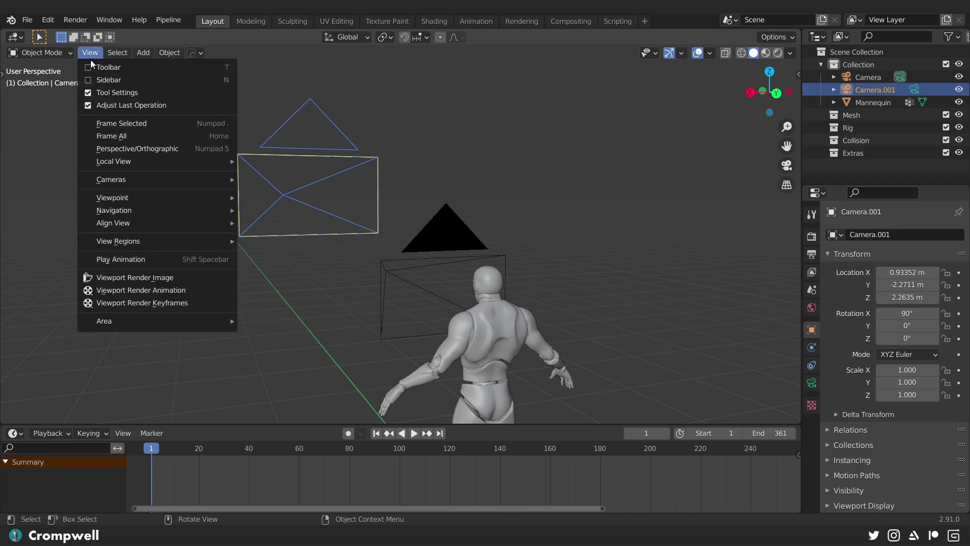
mouse_move(104, 176)
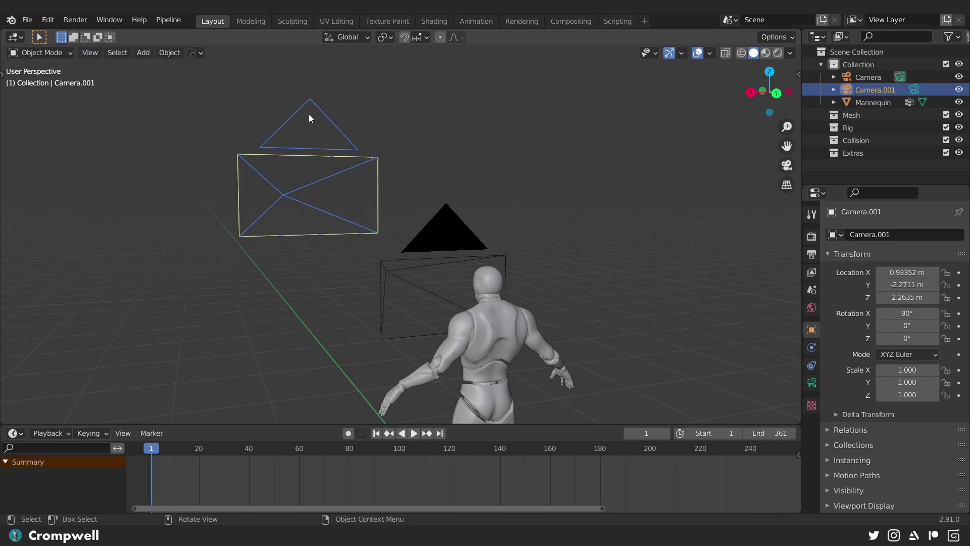
left_click(439, 233)
left_click(314, 143)
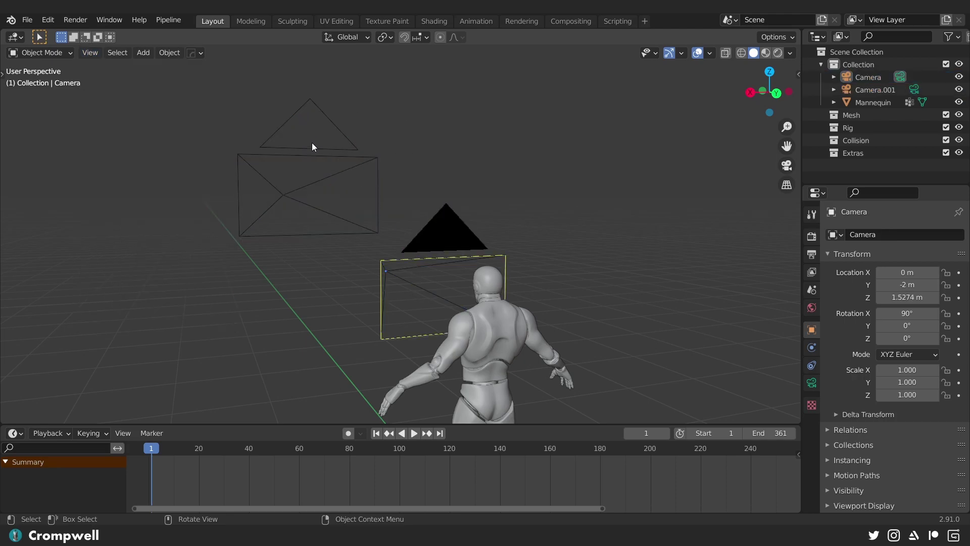
left_click(331, 140)
Delete the duplicated camera.
middle_click_drag(255, 137, 290, 169)
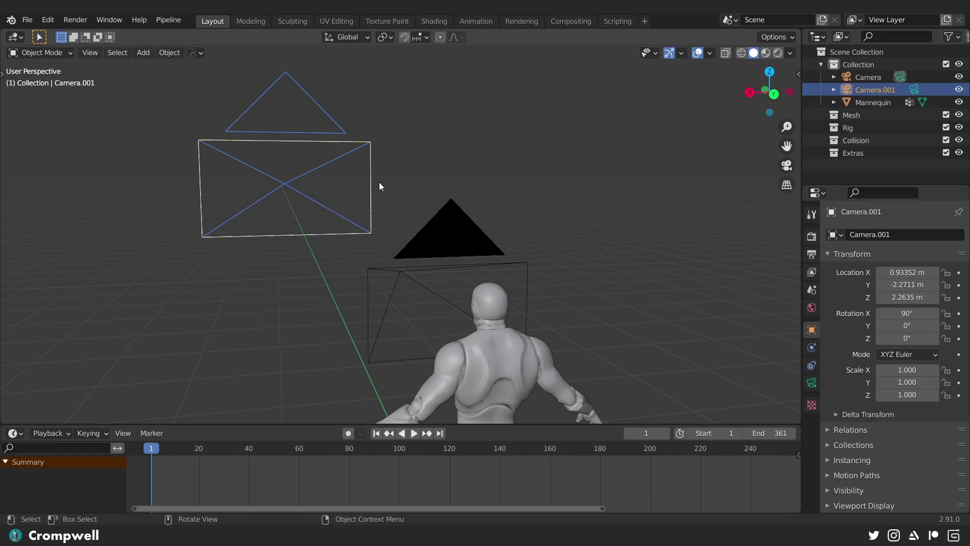
middle_click_drag(279, 187, 423, 225)
middle_click_drag(395, 192, 308, 171)
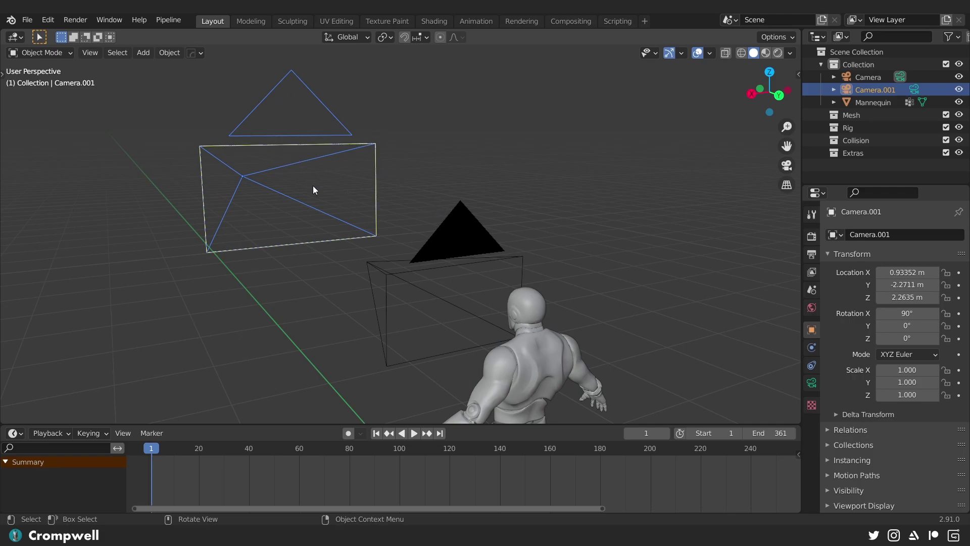
middle_click_drag(451, 197, 445, 228)
middle_click_drag(401, 127, 368, 147)
key("x")
left_click(390, 162)
Select the original camera, look through it and insert a Location, Rotation & Scale keyframe at frame 1.
left_click(462, 252)
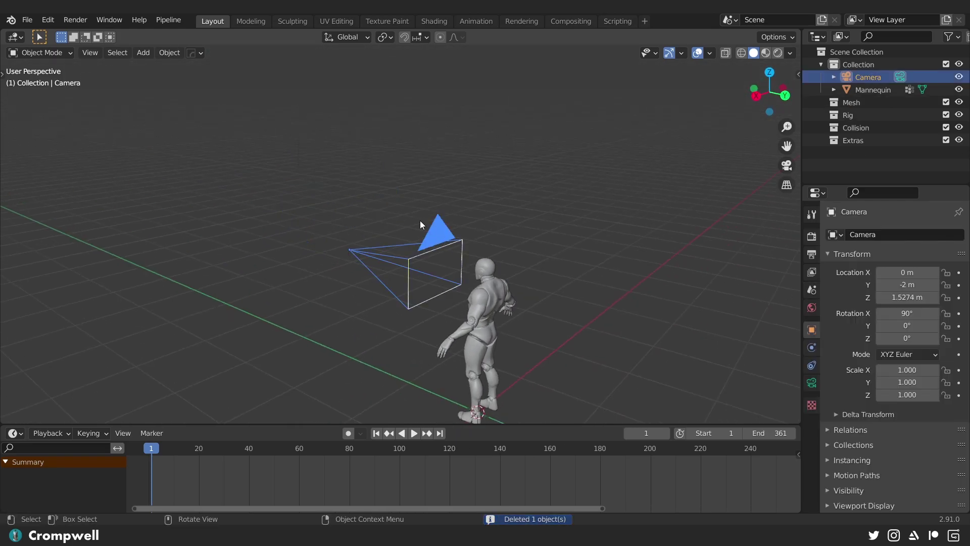
key("KP_0")
scroll(420, 189, "up", 5)
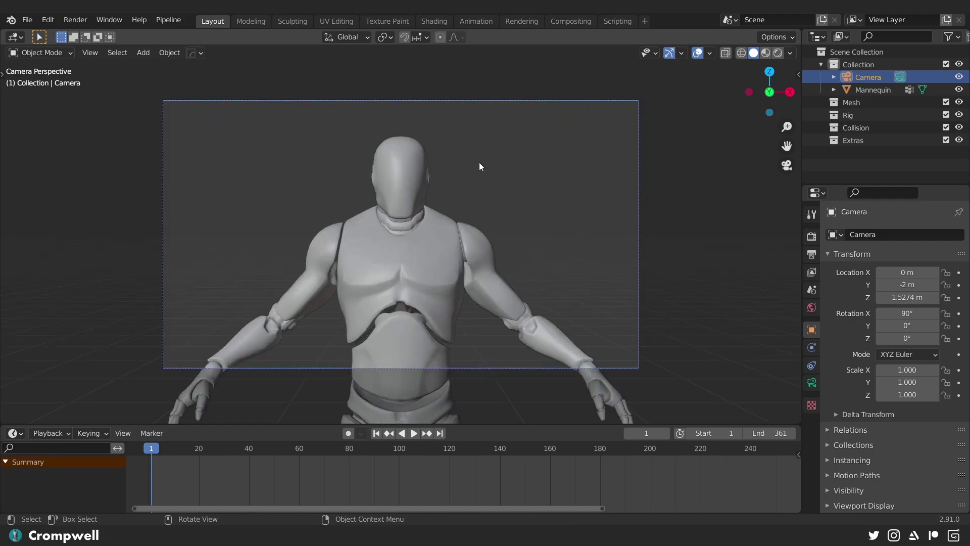
key("i")
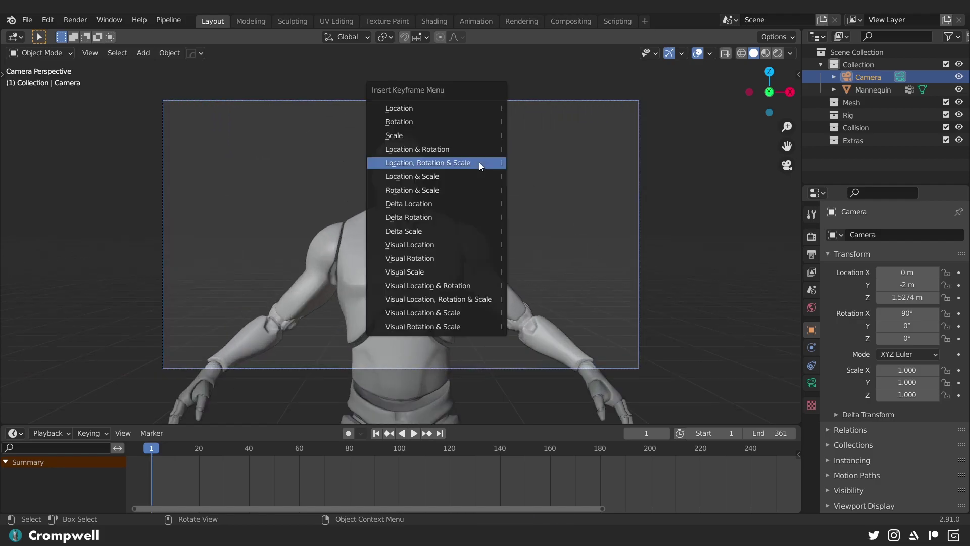
left_click(414, 162)
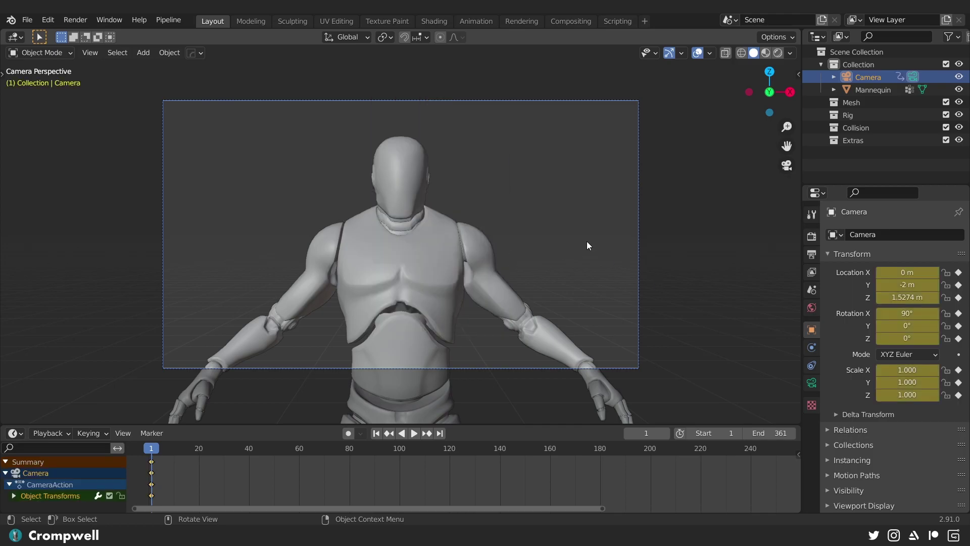
Lock the camera to the view so viewport navigation moves the camera.
key("n")
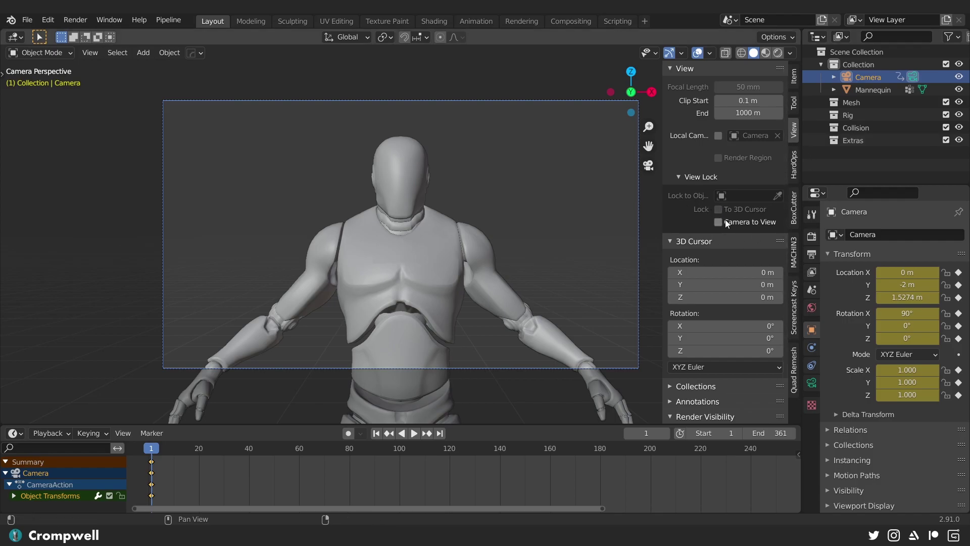
left_click(725, 222)
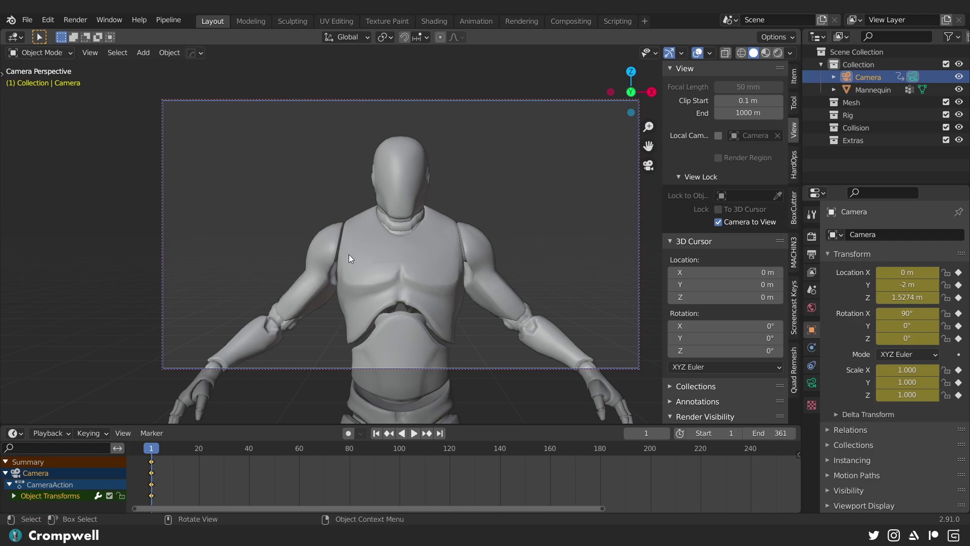
key("n")
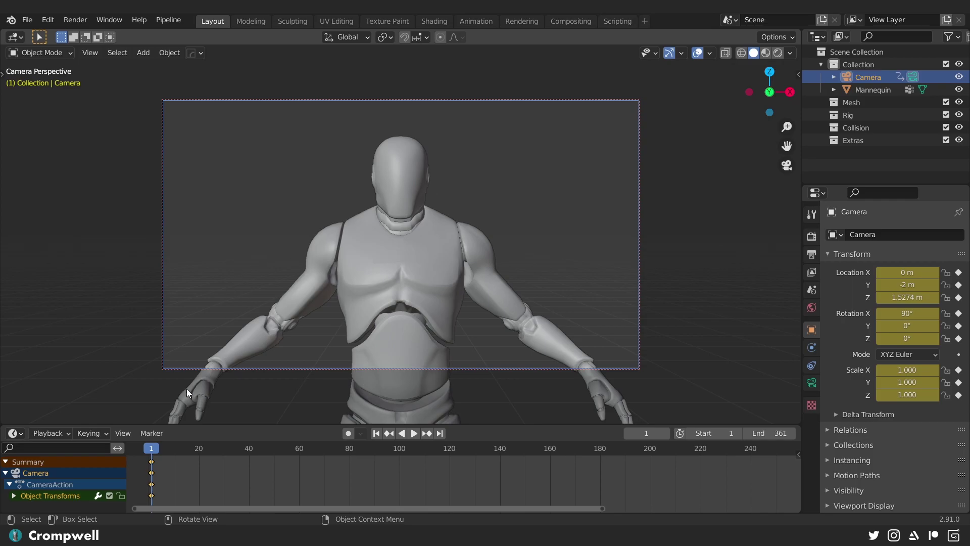
Fit the full animation range in the timeline, enable auto keying, and key a low three-quarter camera view of the mannequin at frame 40.
left_click_drag(601, 509, 846, 508)
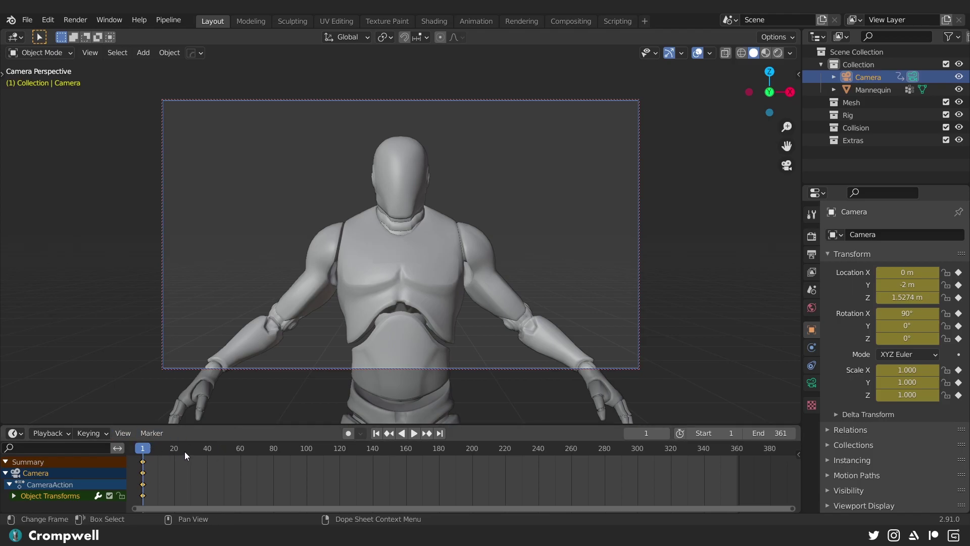
key("space")
left_click_drag(144, 450, 208, 434)
key("space")
left_click(347, 433)
middle_click_drag(428, 360, 2, 53)
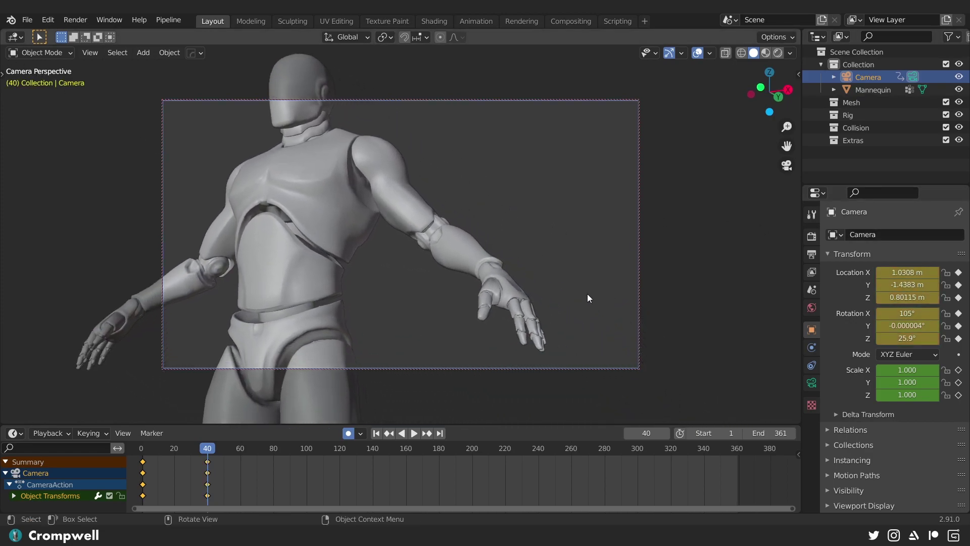
middle_click_drag(587, 298, 438, 294)
scroll(376, 192, "down", 3)
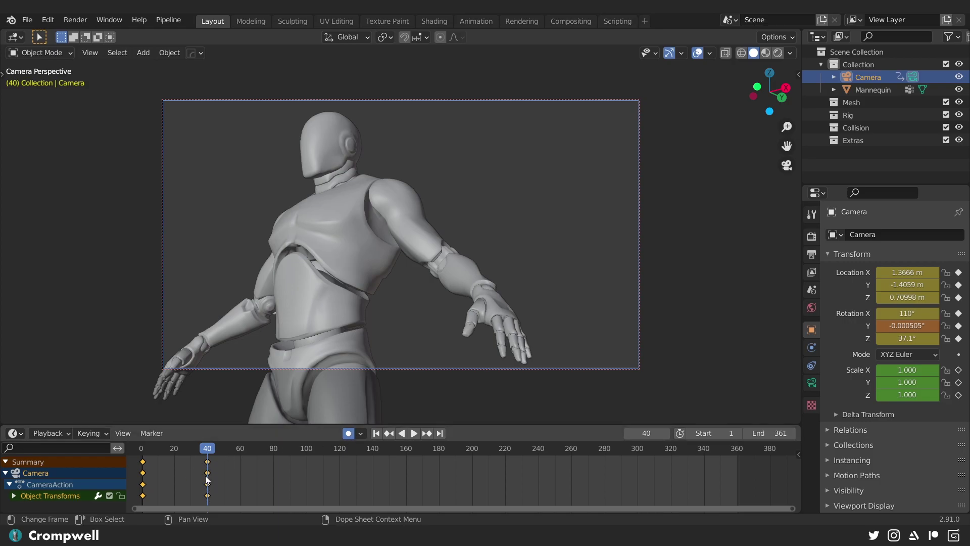
key("i")
At frame 60, move the camera in for a close-up of the mannequin's left hand and roll it slightly.
left_click_drag(210, 451, 240, 444)
middle_click_drag(456, 335, 230, 216)
scroll(283, 240, "up", 4)
middle_click_drag(293, 241, 311, 204)
scroll(338, 225, "up", 2)
key("r")
left_click(589, 256)
middle_click_drag(482, 226, 456, 226, "shift")
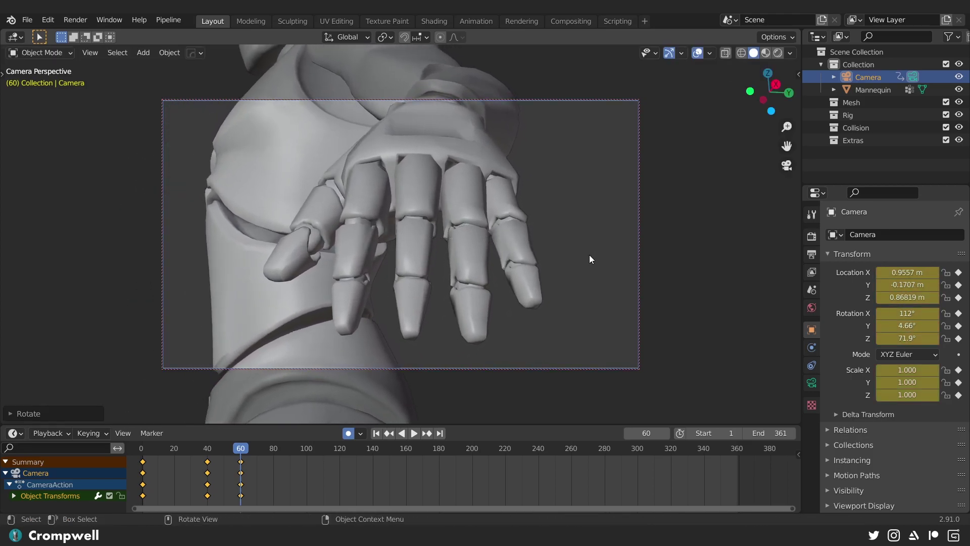
At frame 50, reframe the camera so the outstretched left hand sits inside the camera border.
left_click_drag(247, 448, 224, 435)
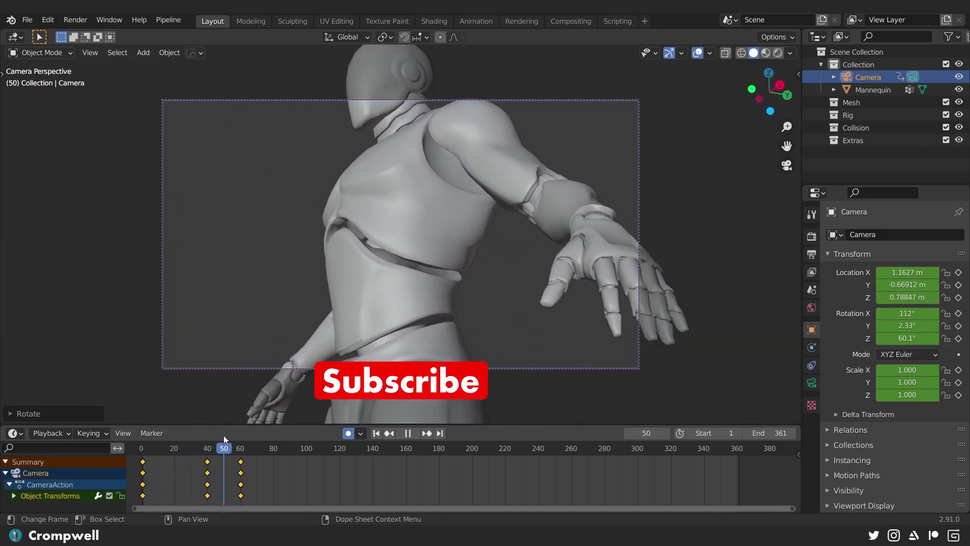
middle_click(443, 247, "shift")
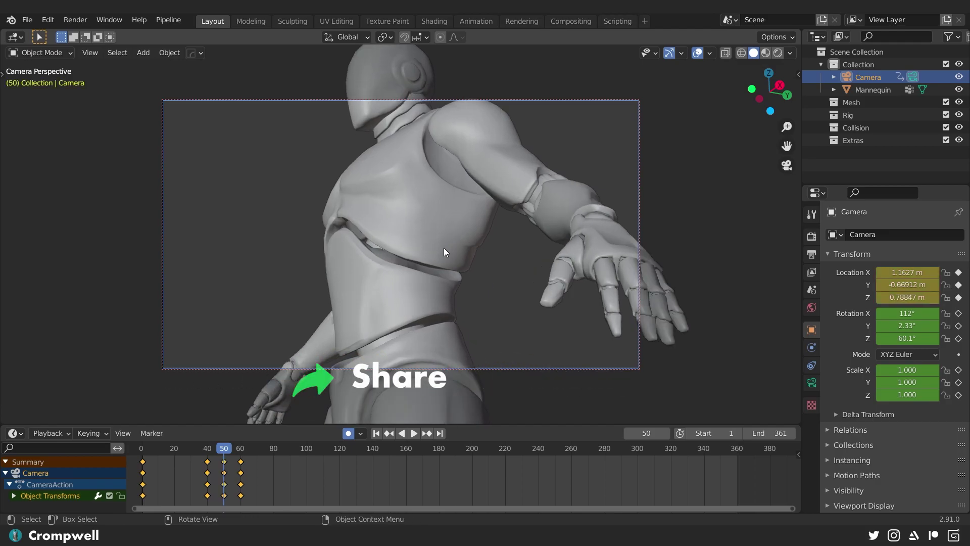
middle_click_drag(479, 240, 398, 244, "shift")
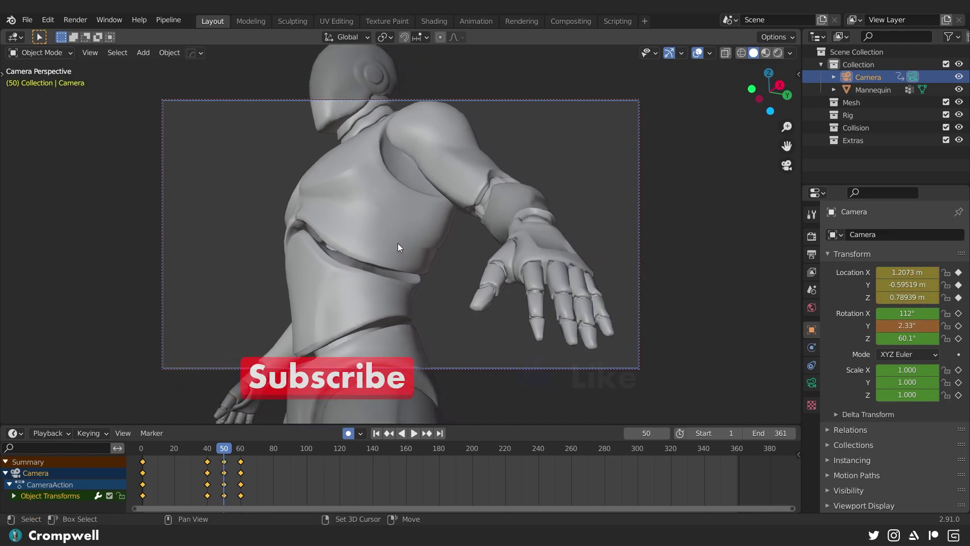
Delete the camera keyframe at frame 40 and key a reframed three-quarter view of the mannequin at frame 30.
left_click_drag(224, 446, 192, 448)
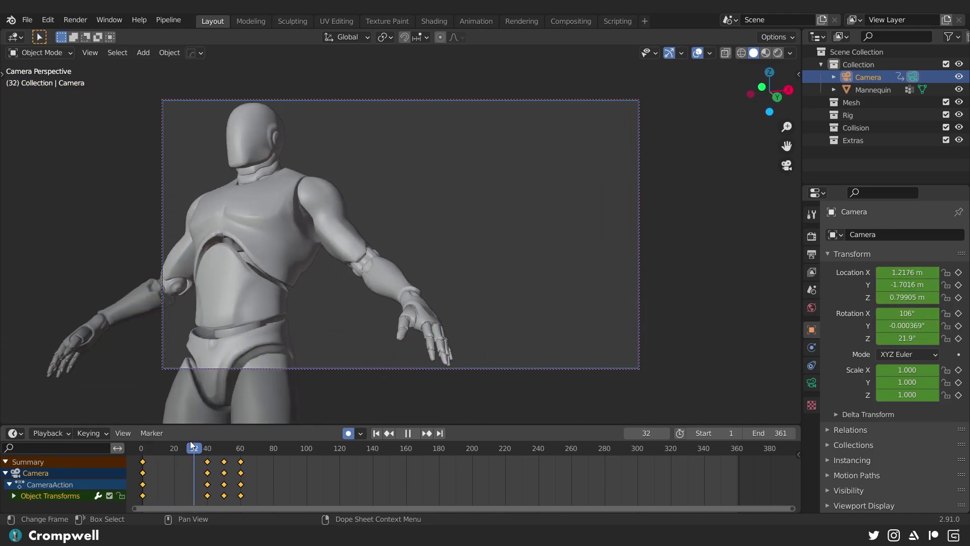
left_click(210, 464)
key("x")
left_click(211, 463)
key("g")
left_click(349, 245)
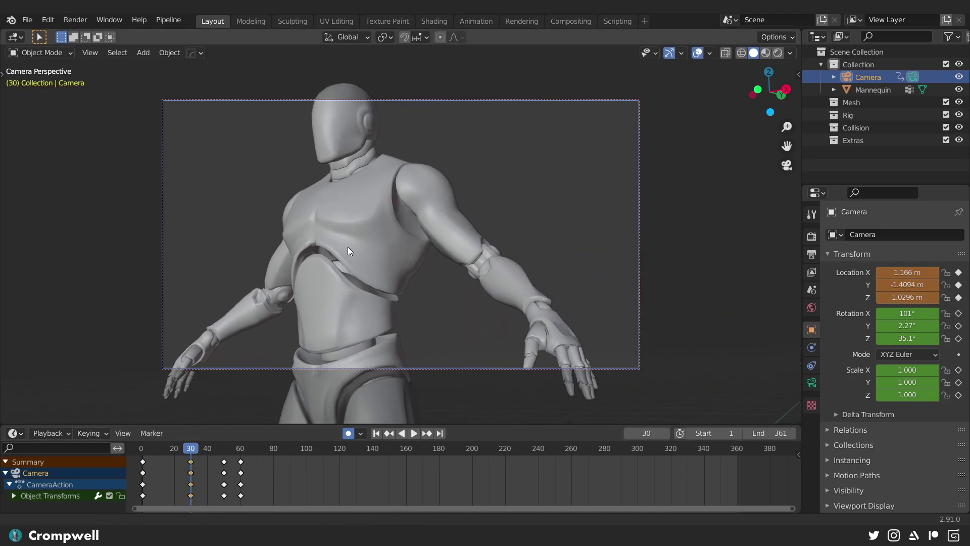
left_click(332, 284)
Replace the camera keyframe at frame 50 with a reframed low-angle view at frame 46.
left_click_drag(190, 451, 217, 447)
left_click(223, 461)
key("Delete")
middle_click_drag(508, 233, 396, 266, "shift")
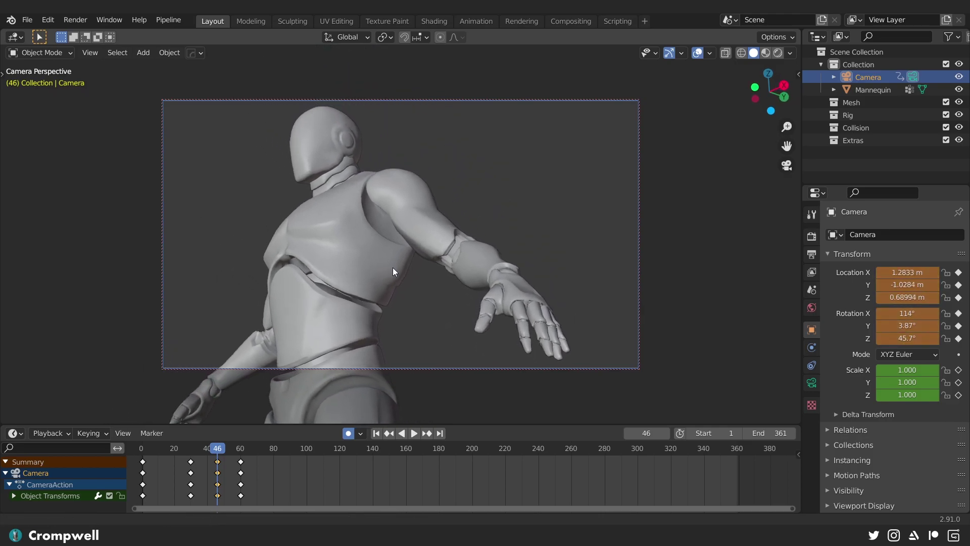
Return to frame 30, bring the mannequin back inside the camera border, and key the corrected camera position.
left_click_drag(221, 448, 191, 447)
left_click(190, 466)
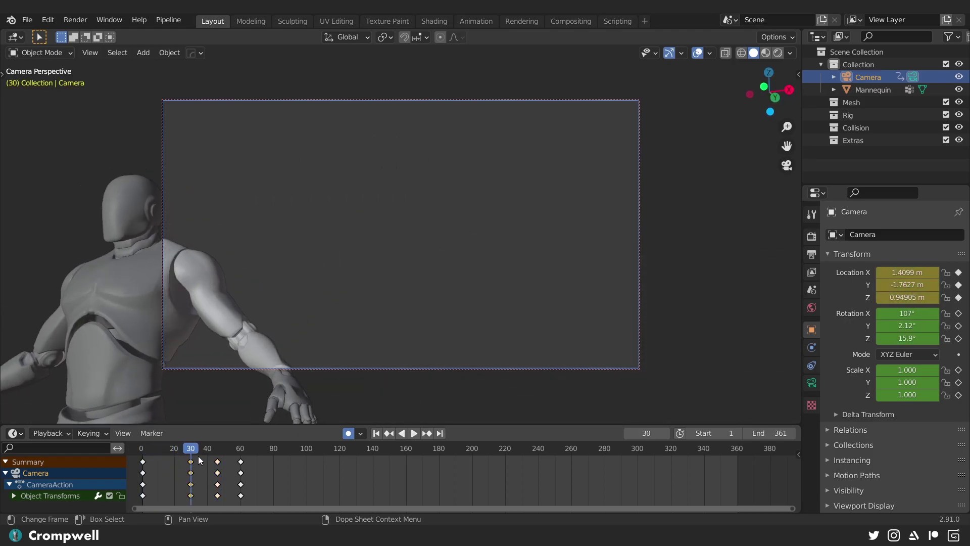
middle_click_drag(283, 297, 497, 192, "shift")
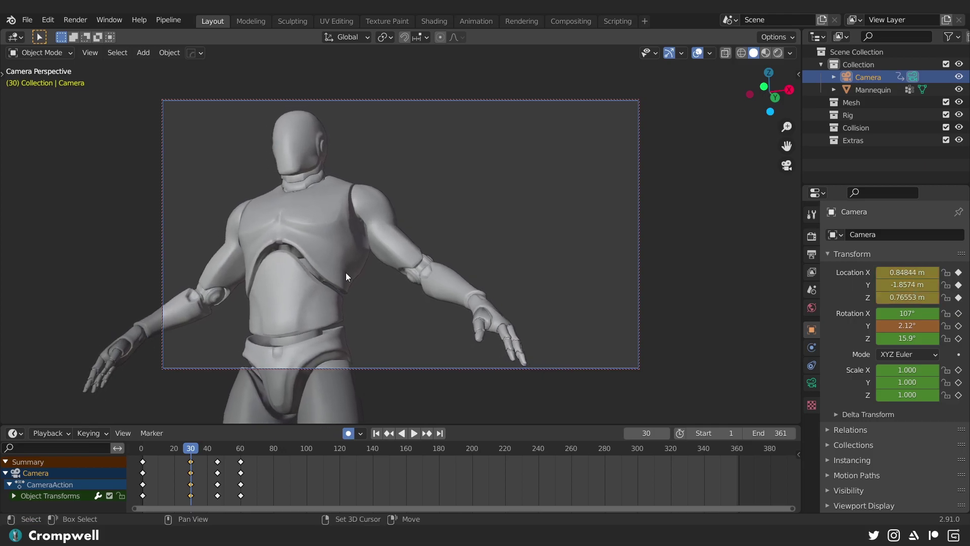
key("i")
left_click(416, 280)
left_click_drag(192, 447, 191, 448)
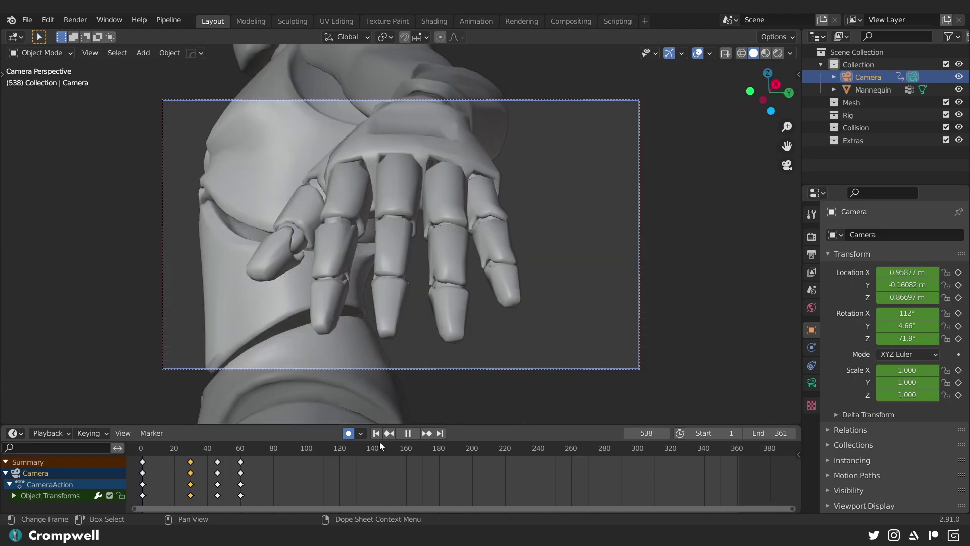
Key an orbited camera view around the mannequin's left hand at frame 80.
left_click_drag(190, 450, 275, 450)
scroll(374, 271, "down", 1)
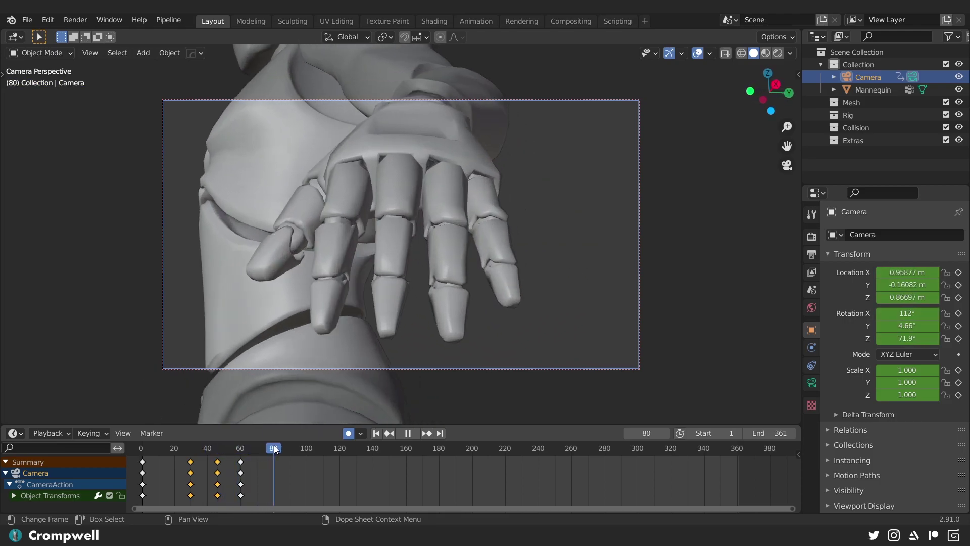
middle_click_drag(397, 300, 309, 412)
Key the camera on the left hand from behind at frame 100, and pulled back to show the mannequin's back at frame 120.
key("space")
left_click_drag(281, 448, 306, 447)
key("space")
middle_click_drag(408, 328, 371, 215)
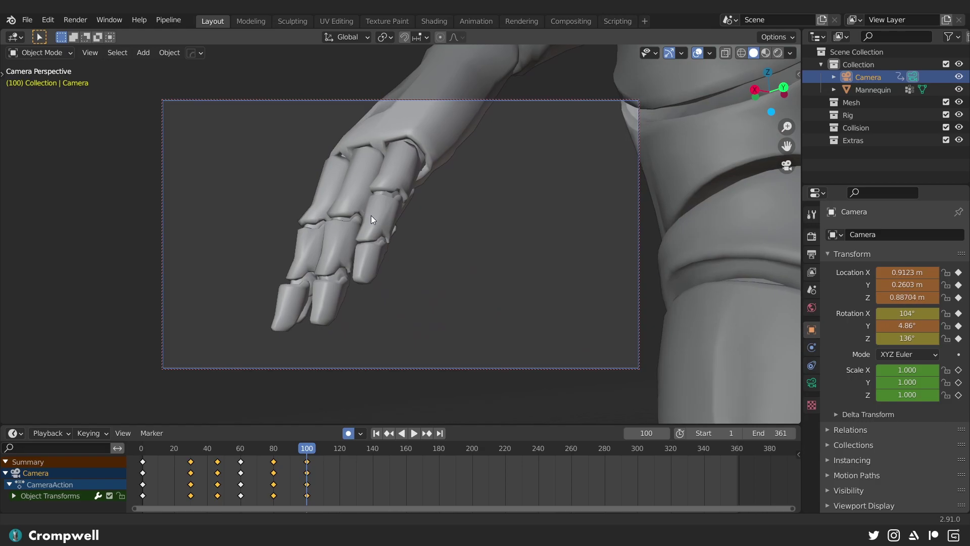
left_click_drag(313, 447, 340, 446)
middle_click_drag(408, 229, 344, 278, "shift")
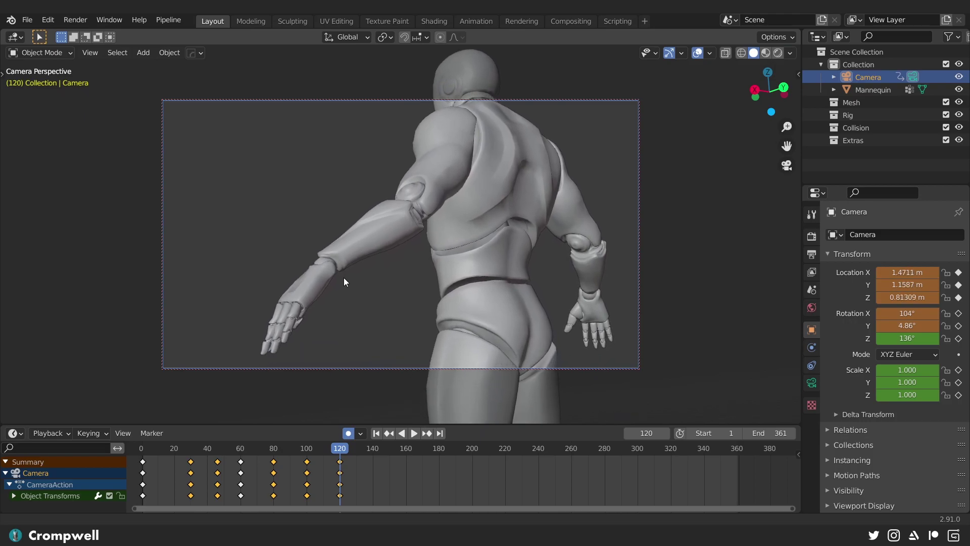
At frame 160, pull the camera back behind the mannequin, level its roll, and centre the figure.
left_click_drag(340, 447, 406, 447)
scroll(399, 261, "down", 5)
middle_click_drag(423, 239, 393, 251)
middle_click_drag(394, 252, 325, 255, "shift")
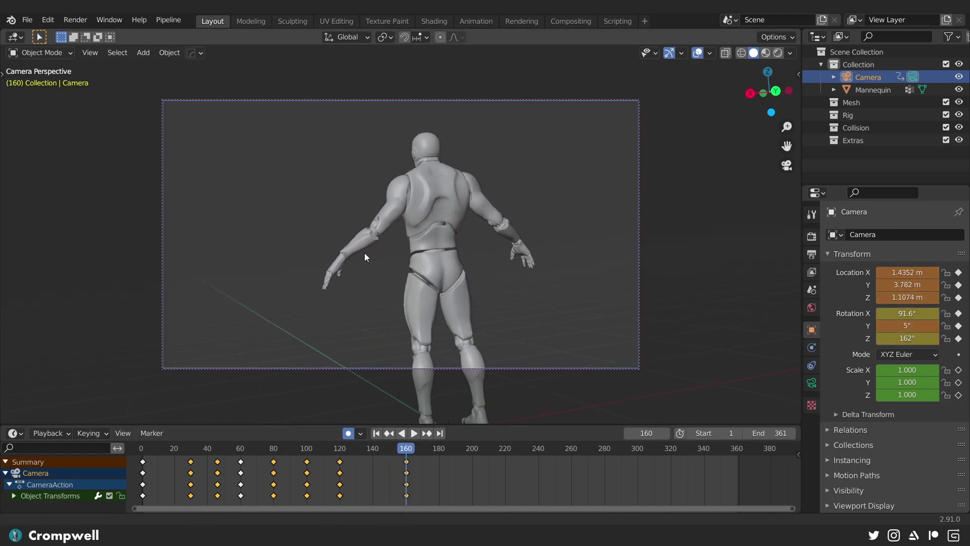
key("r")
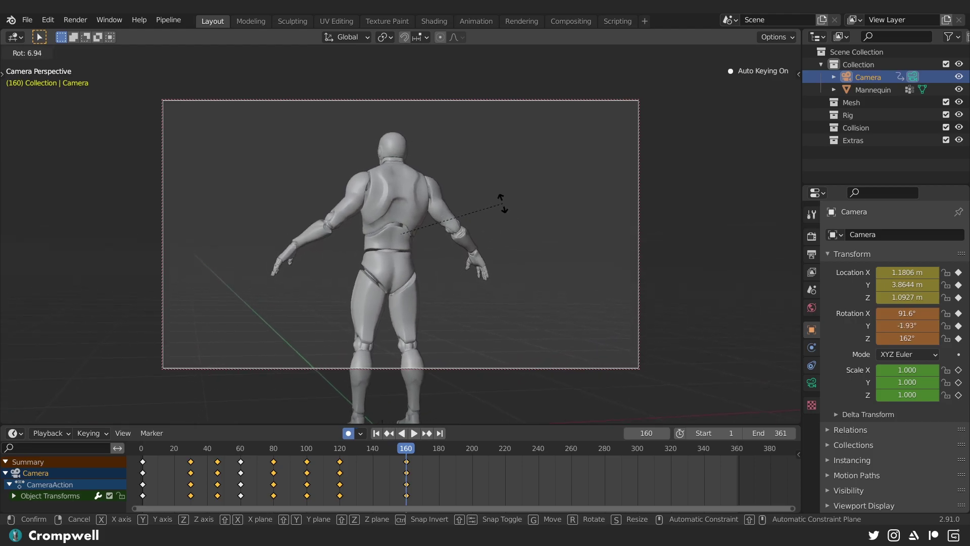
left_click(502, 204)
mouse_move(445, 209)
middle_mouse_down("shift")
mouse_move(440, 216)
mouse_move(454, 216)
middle_mouse_up("shift")
At frame 200, swing the camera behind the mannequin's right side and roll it so the figure leans diagonally.
left_click(471, 447)
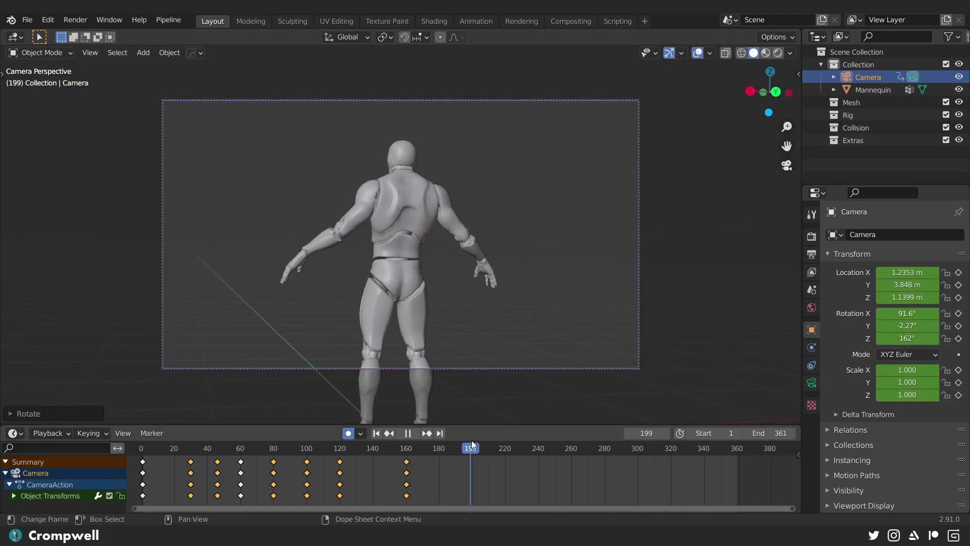
middle_click_drag(481, 408, 399, 259)
key("r")
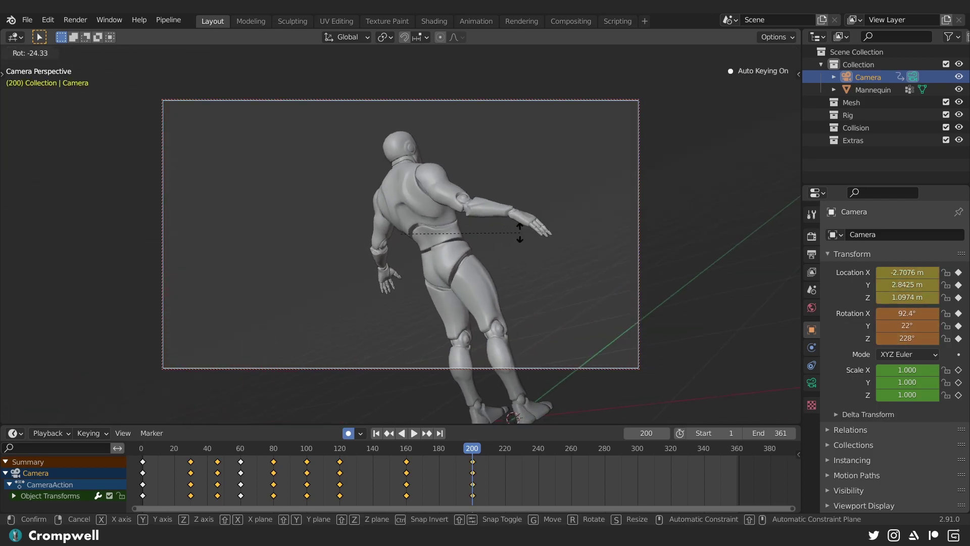
left_click(487, 220)
middle_click_drag(487, 220, 453, 281)
At frame 240, orbit the camera to look up at the mannequin from below the feet and roll the shot.
left_click_drag(472, 444, 541, 451)
key("space")
key("Escape")
middle_click_drag(549, 418, 342, 221)
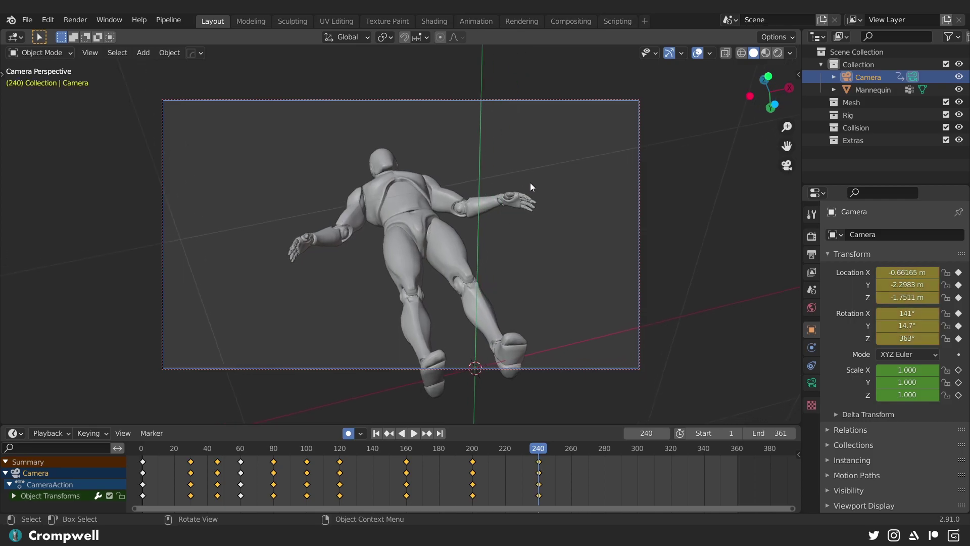
key("r")
left_click(468, 146)
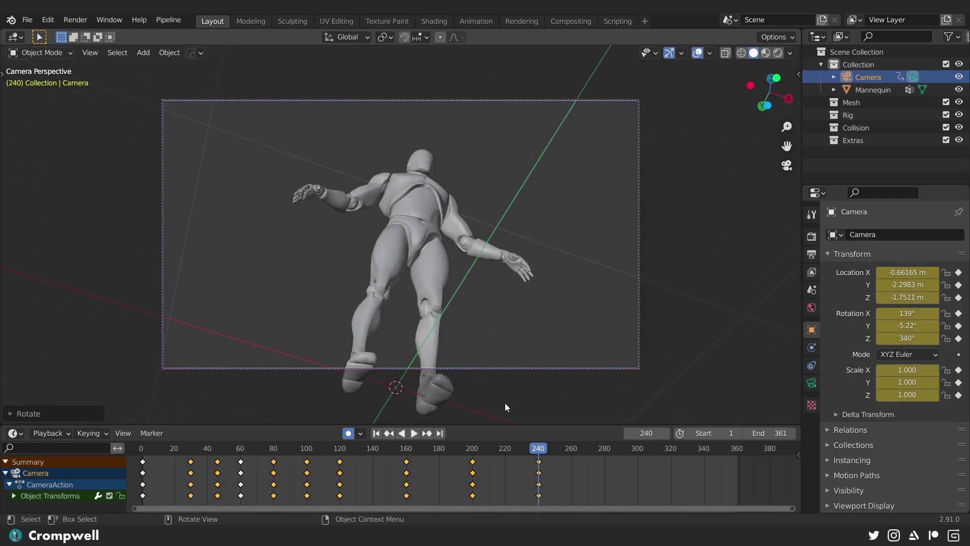
At frame 280, key a rolled low-angle view from the mannequin's front left, then move the camera closer along its local Z axis.
key("space")
left_click_drag(606, 435, 605, 435)
middle_click_drag(482, 213, 444, 263)
key("r")
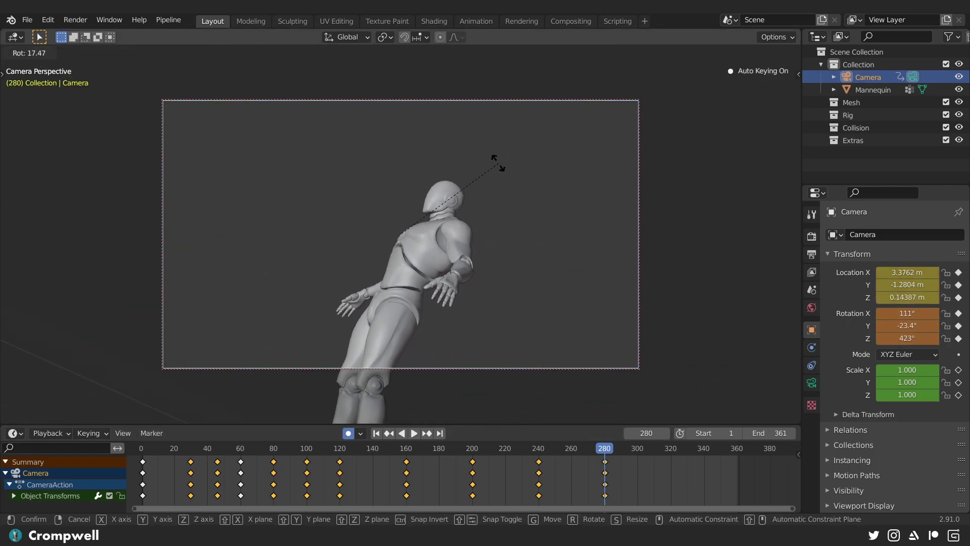
left_click(495, 226)
key("g")
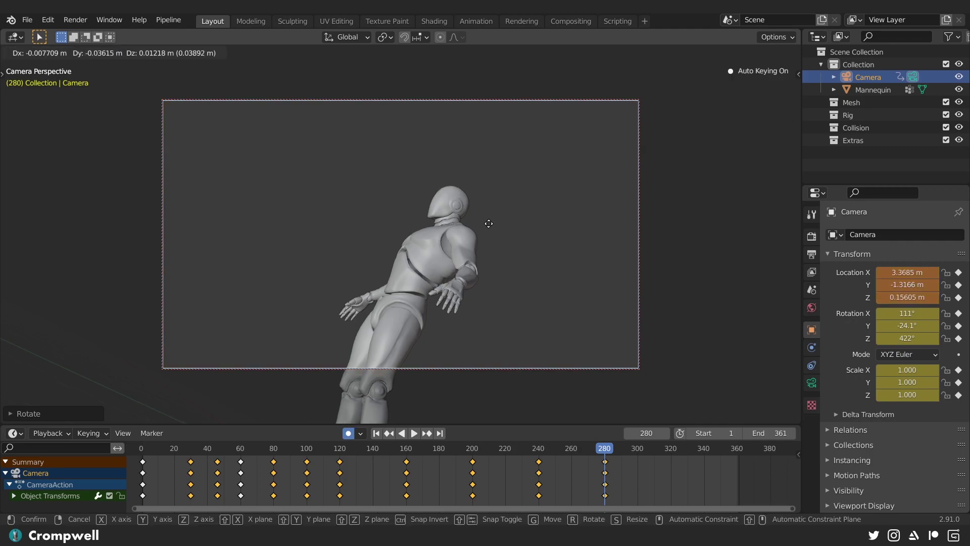
left_click(502, 241)
key("g")
key("z")
key("z")
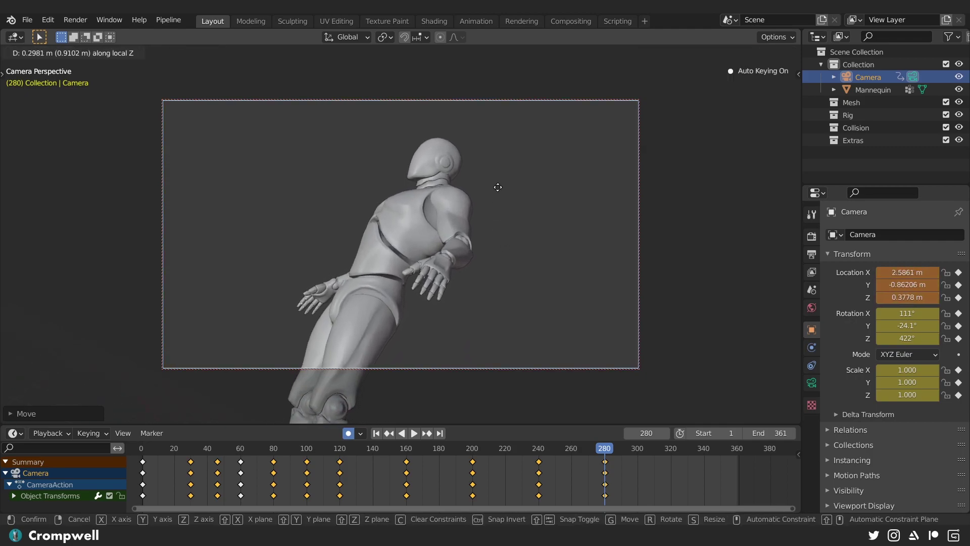
left_click(498, 179)
At frame 320, move the camera in close below the mannequin's left shoulder and hand, and adjust its roll.
left_click_drag(612, 449, 671, 438)
middle_click_drag(389, 183, 377, 213)
scroll(355, 247, "up", 3)
scroll(408, 272, "up", 1)
key("r")
left_click(482, 213)
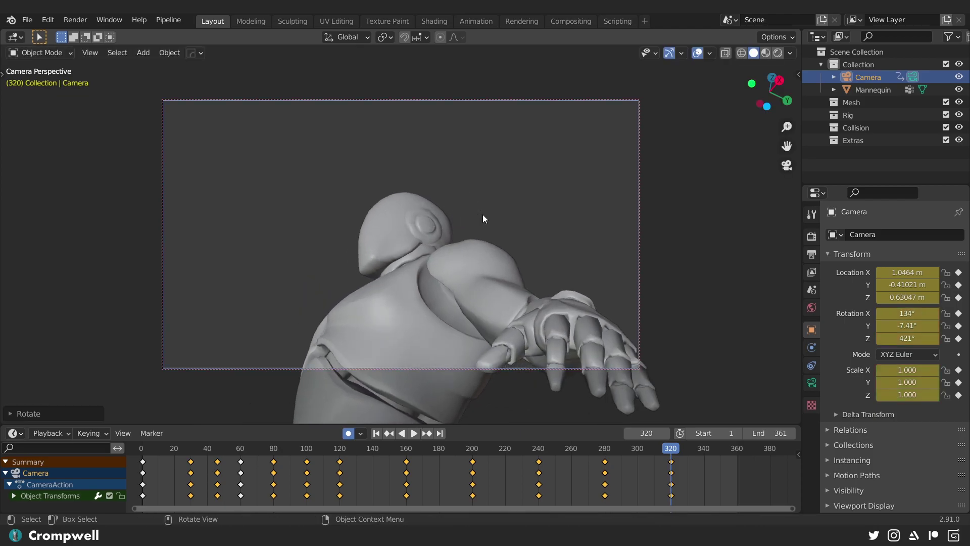
At frame 361, frame a rolled side close-up of the mannequin's head as the final camera keyframe.
left_click_drag(715, 444, 736, 445)
left_click(737, 444)
middle_click_drag(454, 289, 383, 252)
key("r")
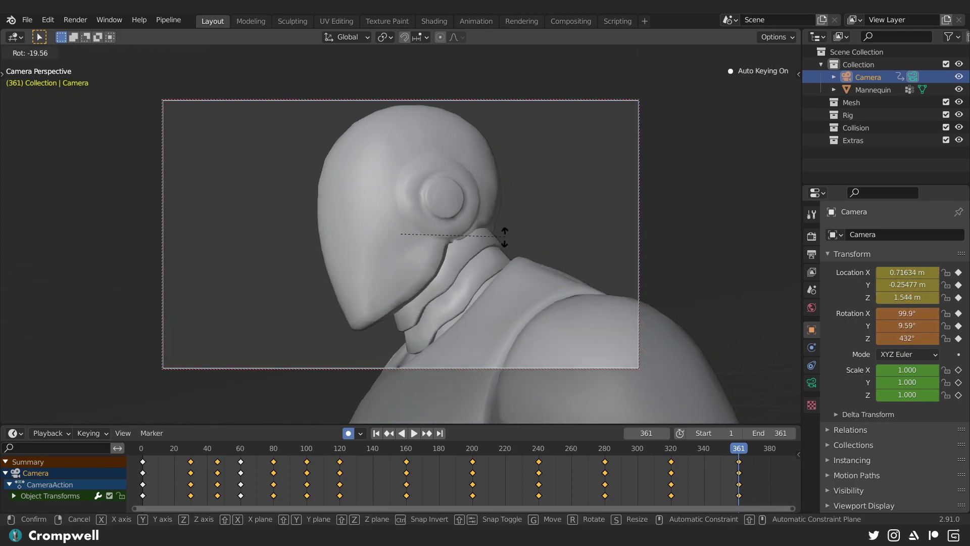
left_click(504, 236)
scroll(483, 243, "up", 4)
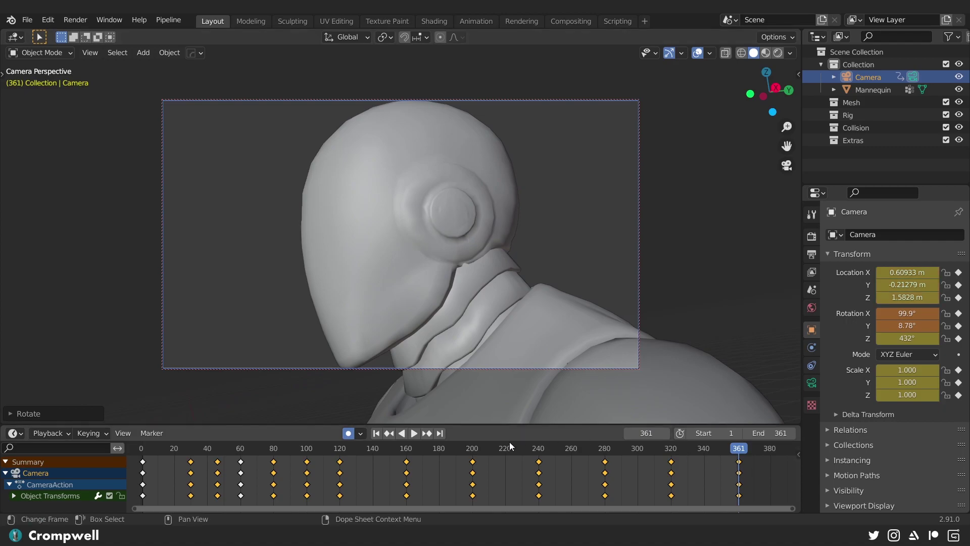
Play the camera animation from the start, then reframe the mannequin's back view at frame 140.
left_click(376, 433)
left_click(409, 433)
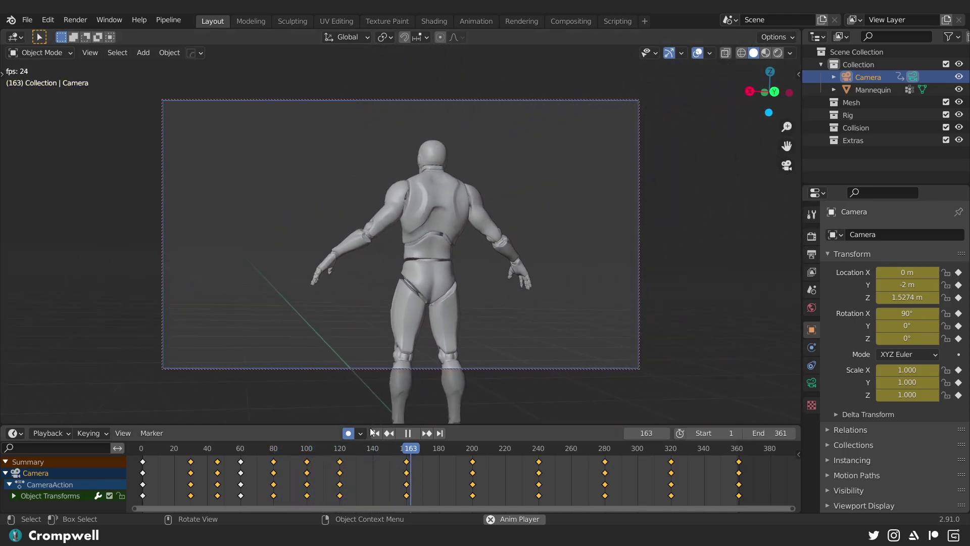
key("space")
left_click_drag(438, 444, 374, 447)
middle_click_drag(354, 247, 375, 264, "shift")
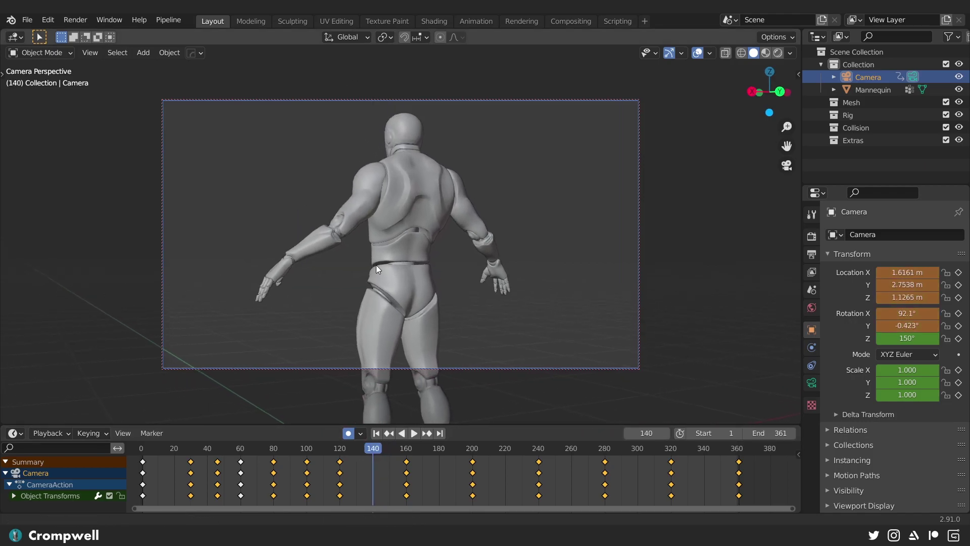
Move the camera keyframe at frame 30 to frame 20.
left_click_drag(366, 447, 214, 457)
left_click(174, 463)
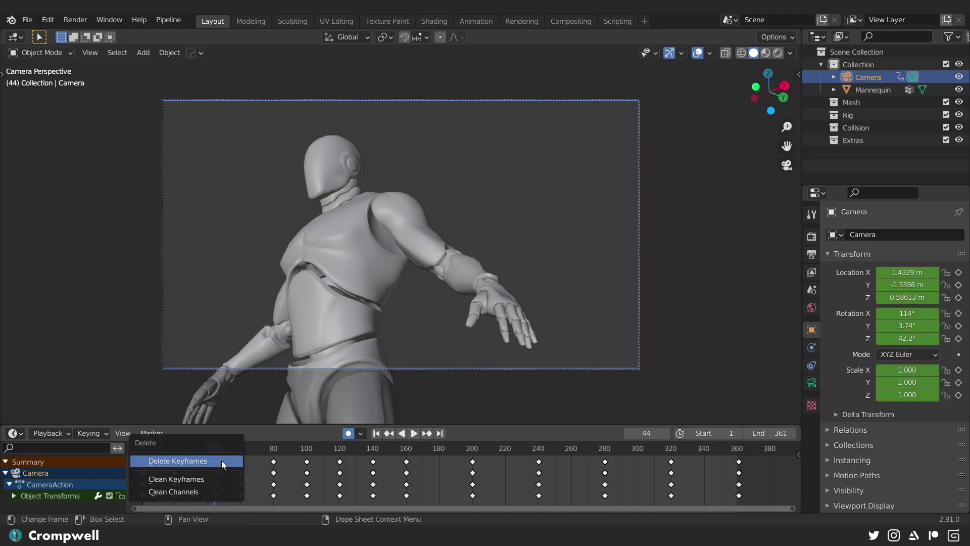
Try deleting an early camera keyframe, scrub through the motion, and undo the deletion.
left_click(222, 460)
left_click_drag(208, 448, 127, 438)
key("ctrl+z")
key("ctrl+z")
Delete the camera keyframe at frame 60 and play back the animation.
left_click(241, 461)
left_click(413, 434)
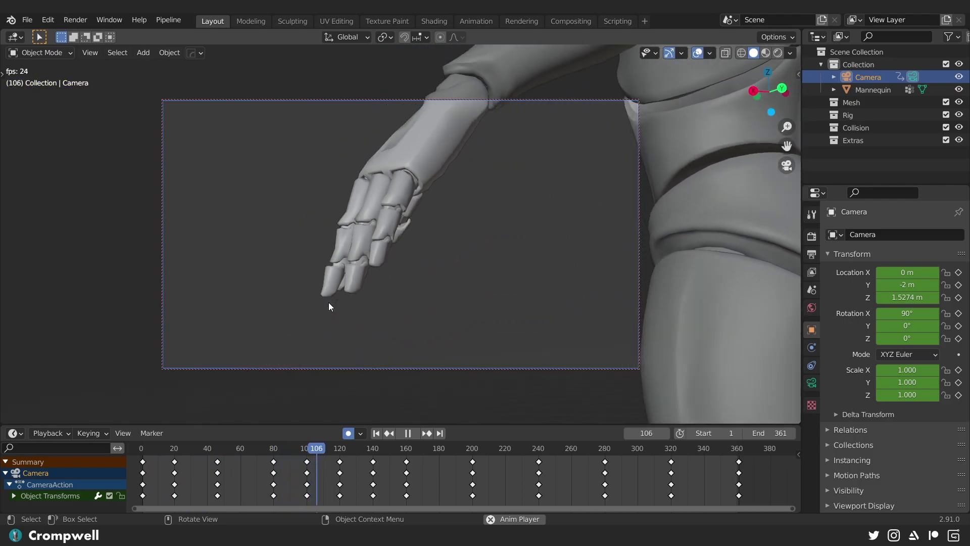
Delete the camera keyframe at frame 120 and key a new camera position there, framing the mannequin's back and both arms.
left_click(408, 433)
mouse_move(353, 449)
left_mouse_down()
mouse_move(249, 448)
mouse_move(357, 451)
mouse_move(340, 451)
left_mouse_up()
key("x")
left_click(341, 462)
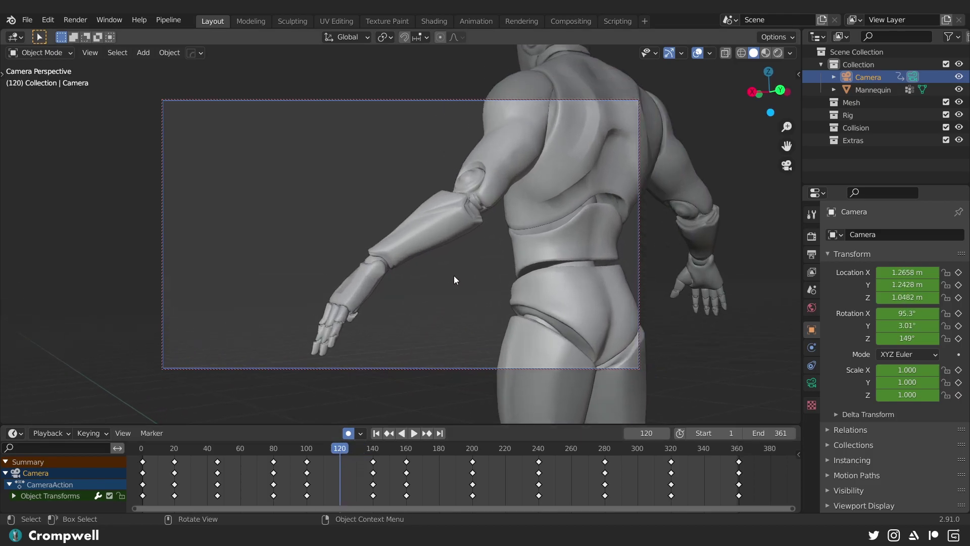
key("g")
left_click(473, 278)
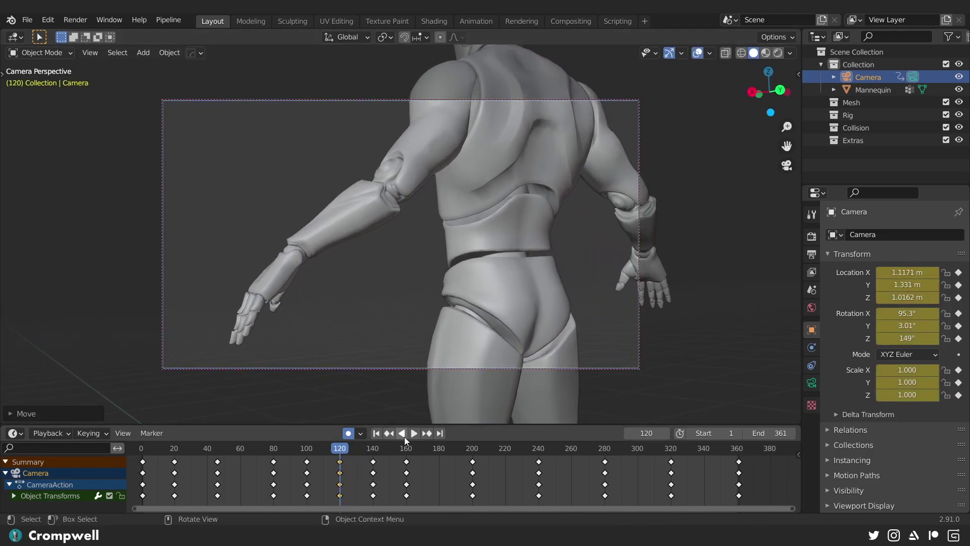
Key a new camera position at frame 260, framing the mannequin from below between head and knees.
left_click_drag(341, 451, 571, 440)
key("g")
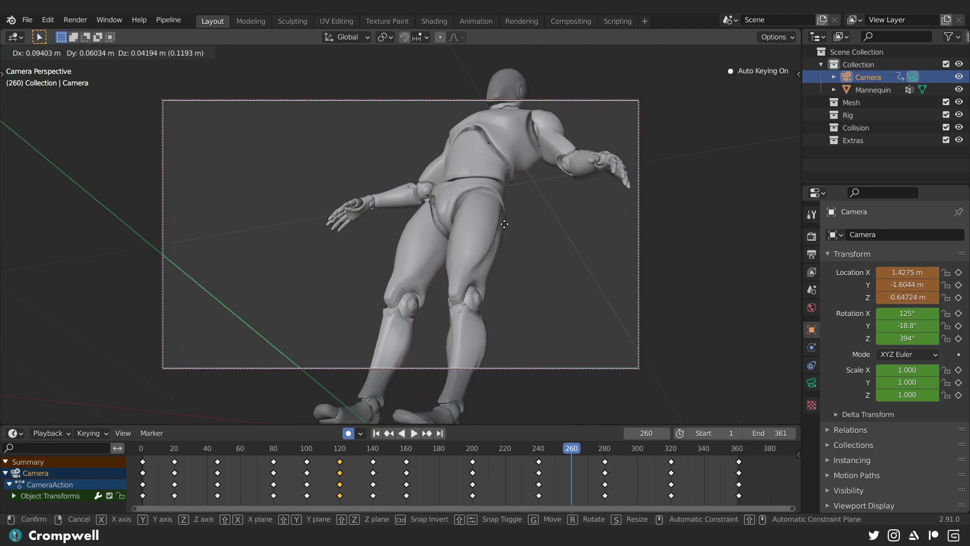
left_click(525, 199)
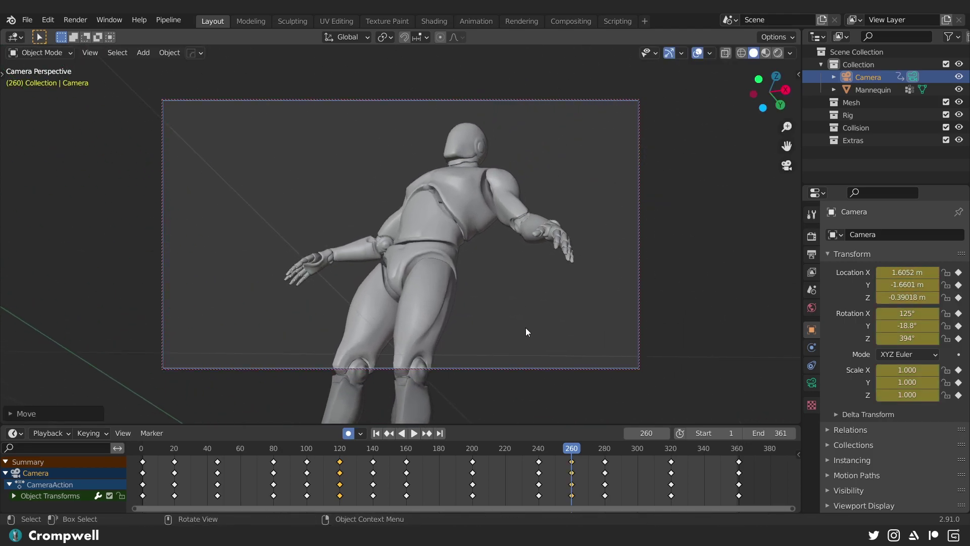
key("g")
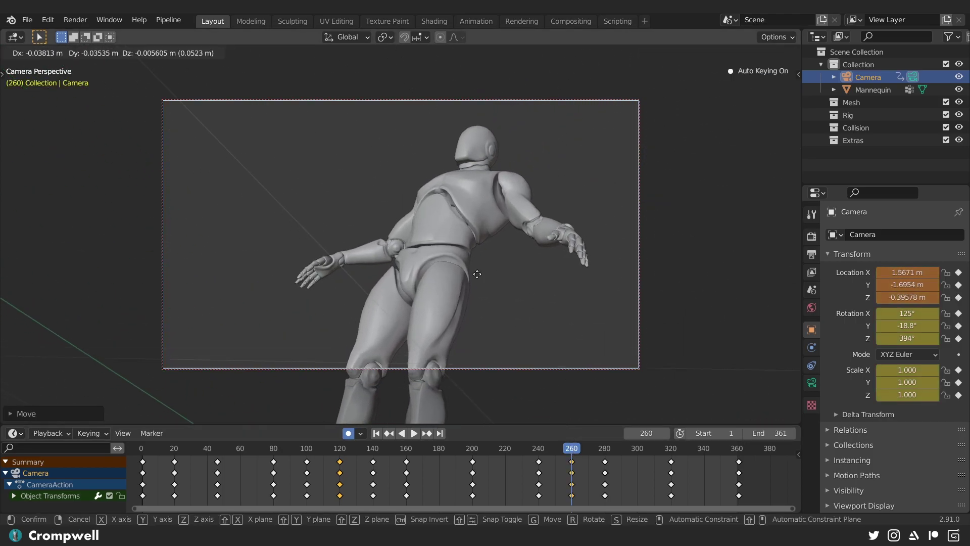
left_click(480, 277)
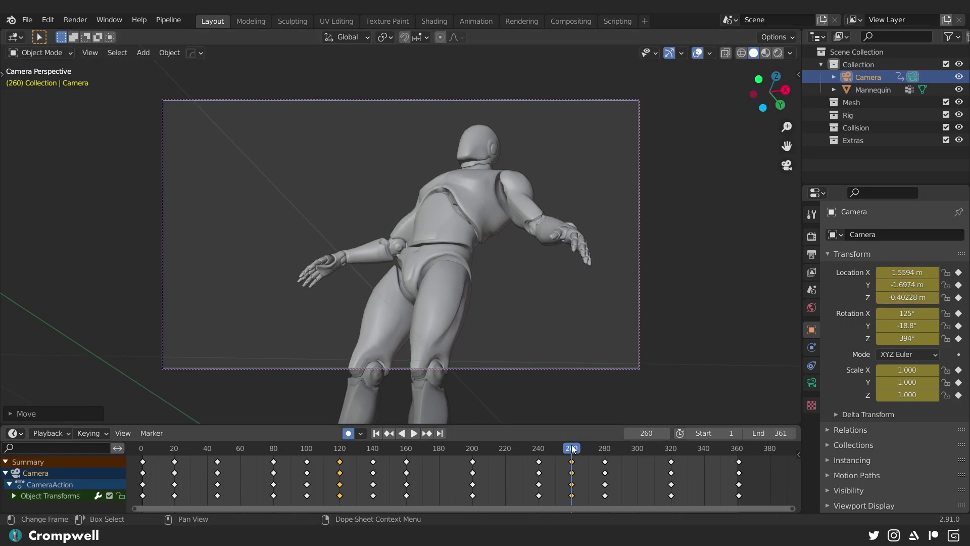
Delete the camera keyframe at frame 280 and key a new camera position there, framing the mannequin's head and upper body.
left_click(562, 417)
mouse_move(572, 450)
left_mouse_down()
mouse_move(608, 447)
mouse_move(555, 447)
left_mouse_up()
key("x")
left_click(606, 460)
key("space")
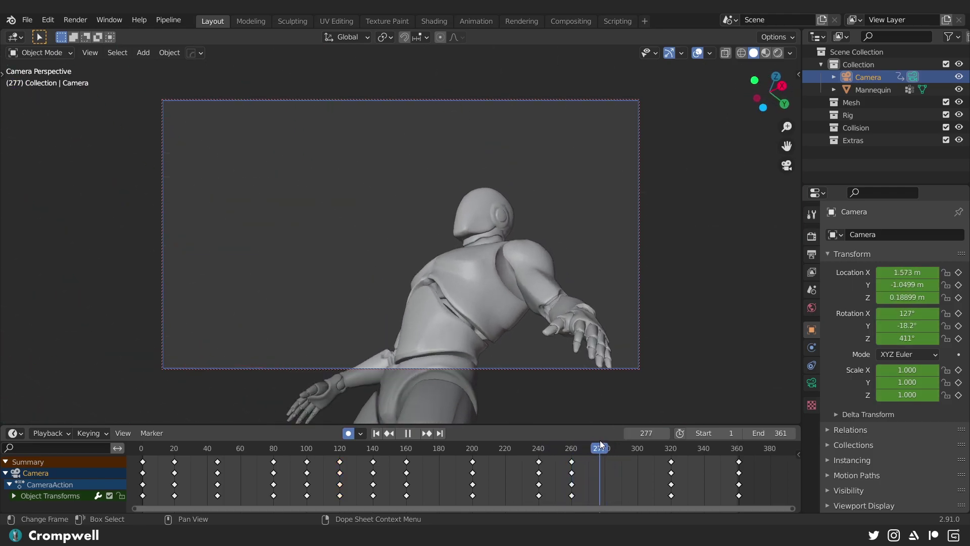
key("g")
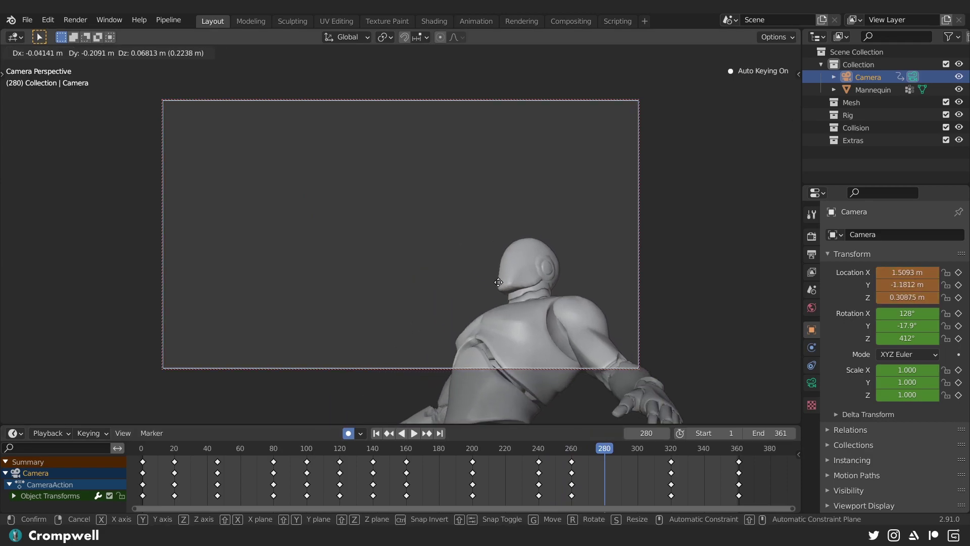
Scrub to the last keyframe at frame 361, and play the camera animation from the first frame.
left_click_drag(599, 447, 739, 460)
left_click(376, 433)
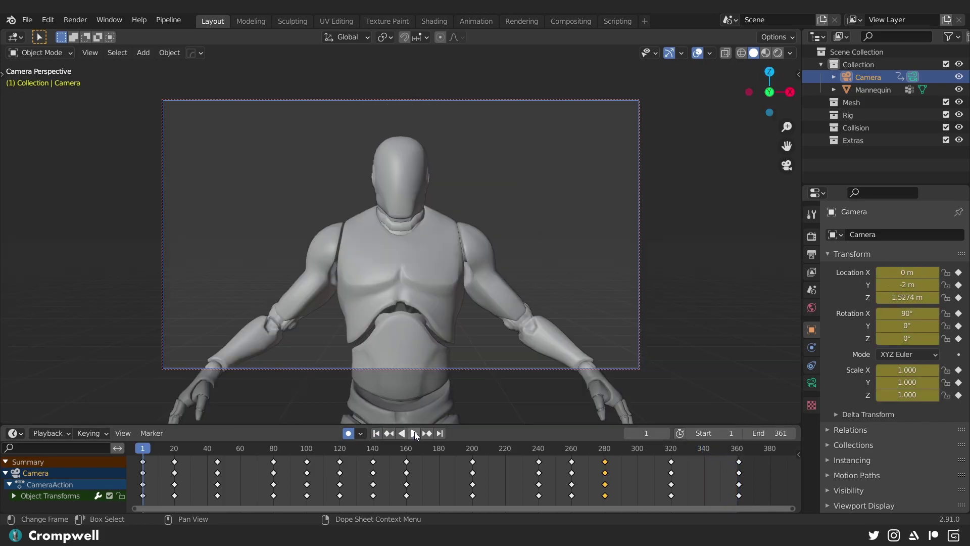
left_click(414, 433)
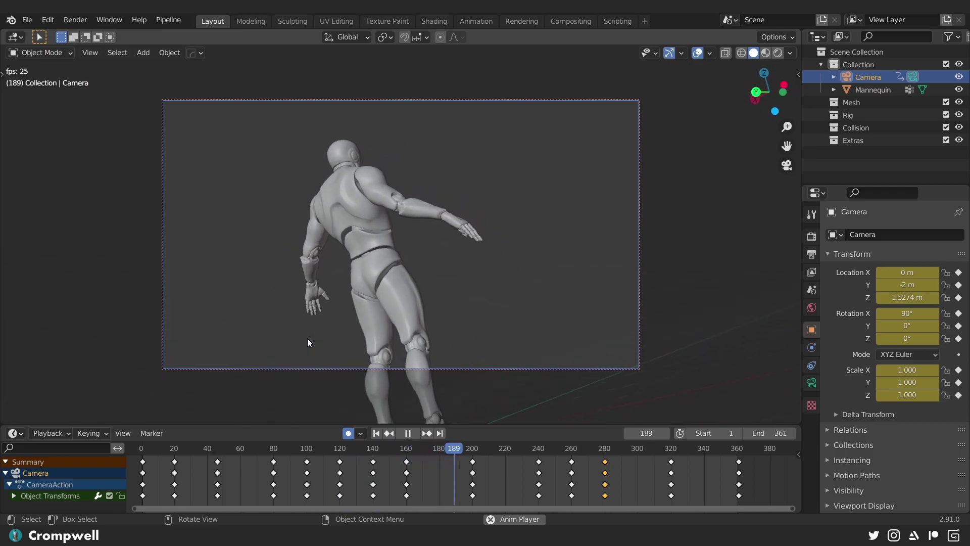
Delete the camera keyframe at frame 160 and key a tilted camera rotation on the mannequin's back at frame 166.
left_click_drag(445, 445, 406, 428)
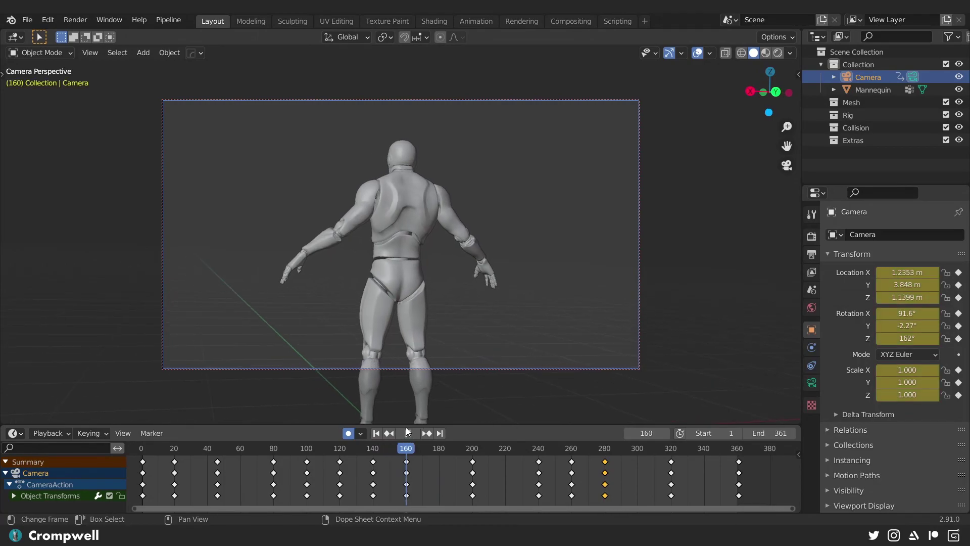
key("x")
left_click(403, 458)
key("space")
mouse_move(412, 448)
left_mouse_down()
mouse_move(374, 439)
mouse_move(415, 436)
left_mouse_up()
key("space")
key("r")
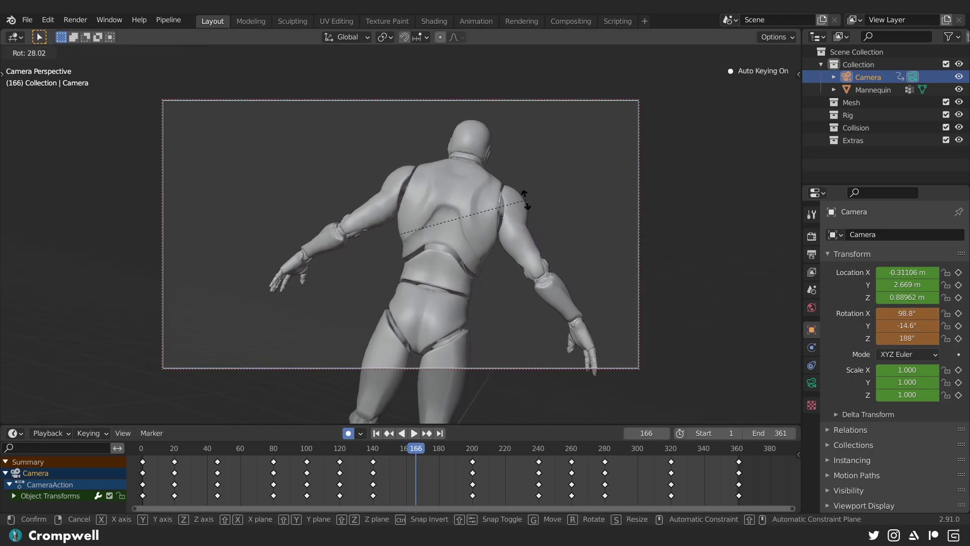
Play back the revised camera motion and return to the first frame.
left_click_drag(415, 450, 336, 422)
key("space")
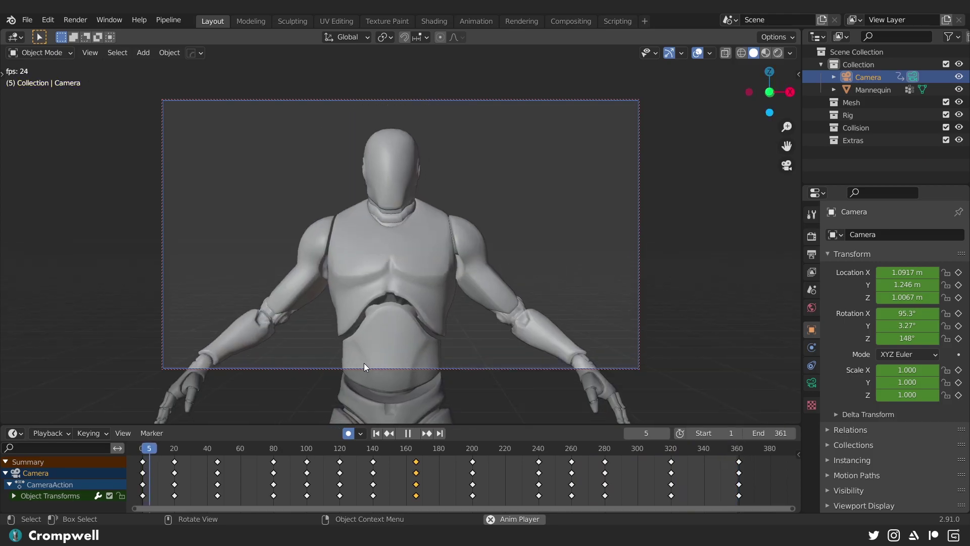
left_click(408, 433)
left_click(376, 433)
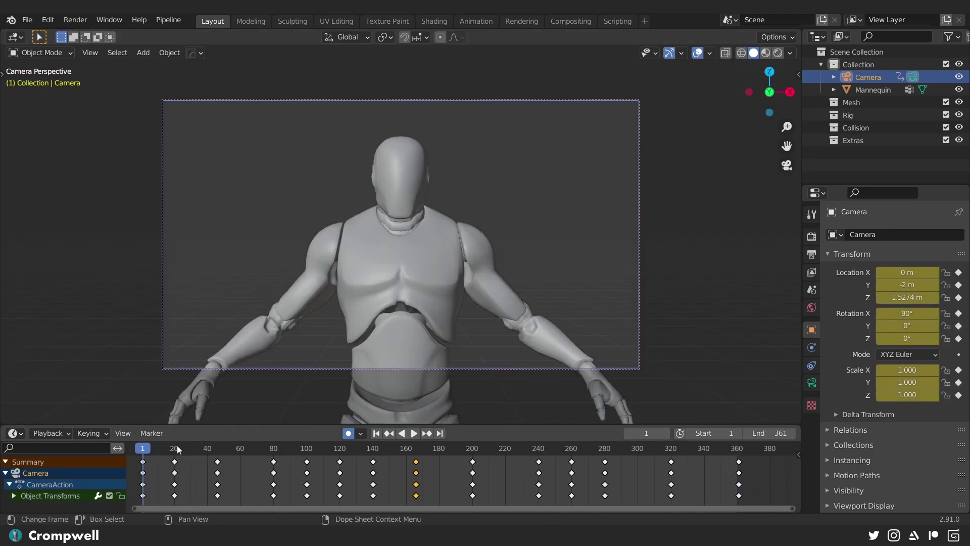
Set the keyed camera focal length at frame 1 to 35 mm.
left_click(812, 383)
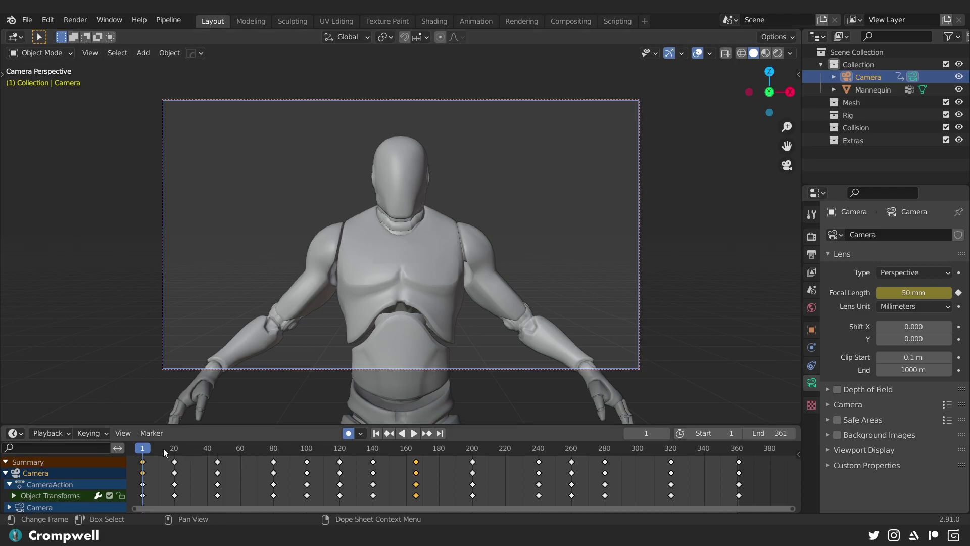
key("space")
left_click_drag(146, 454, 143, 455)
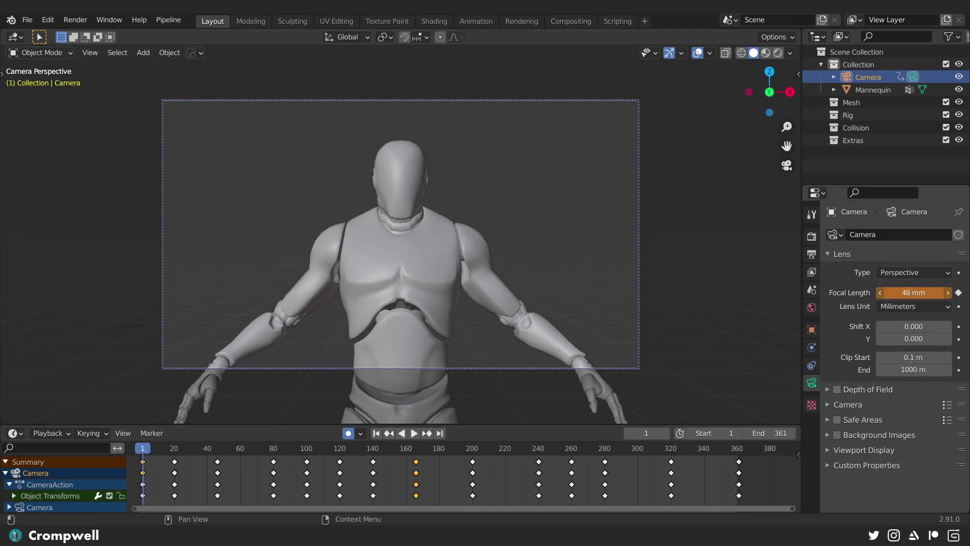
left_click_drag(914, 293, 896, 293)
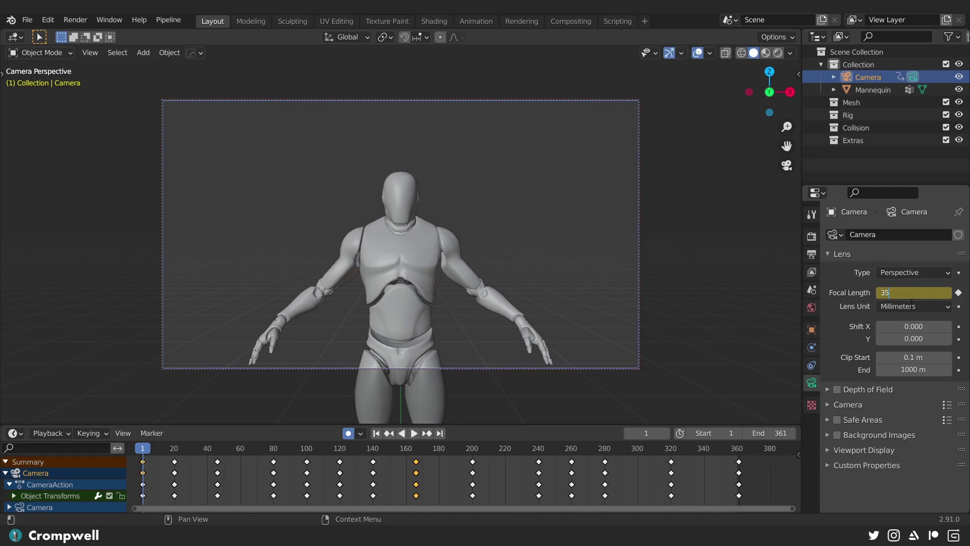
type("5")
key("Return")
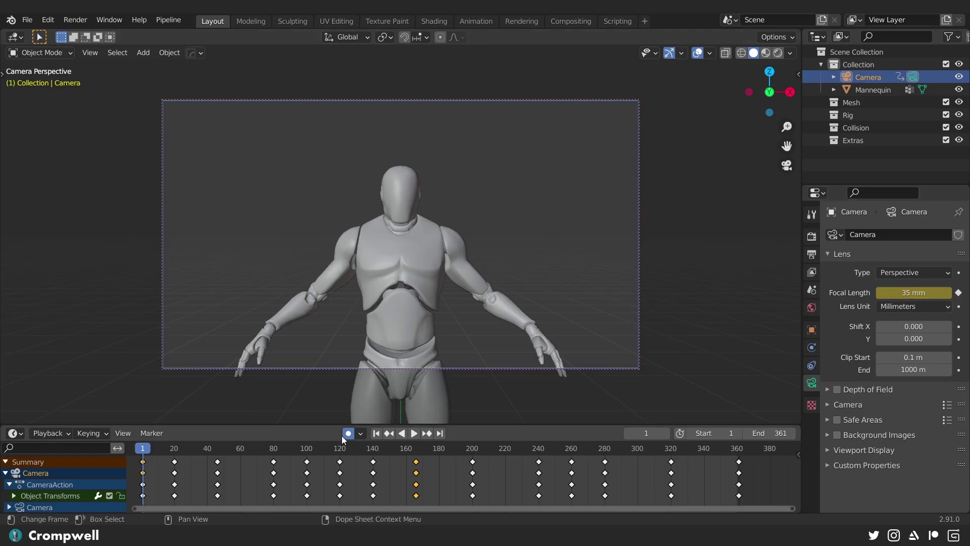
Key the camera's focal length at 35 mm on frame 46 and at 50 mm on frame 80.
left_click_drag(142, 449, 218, 449)
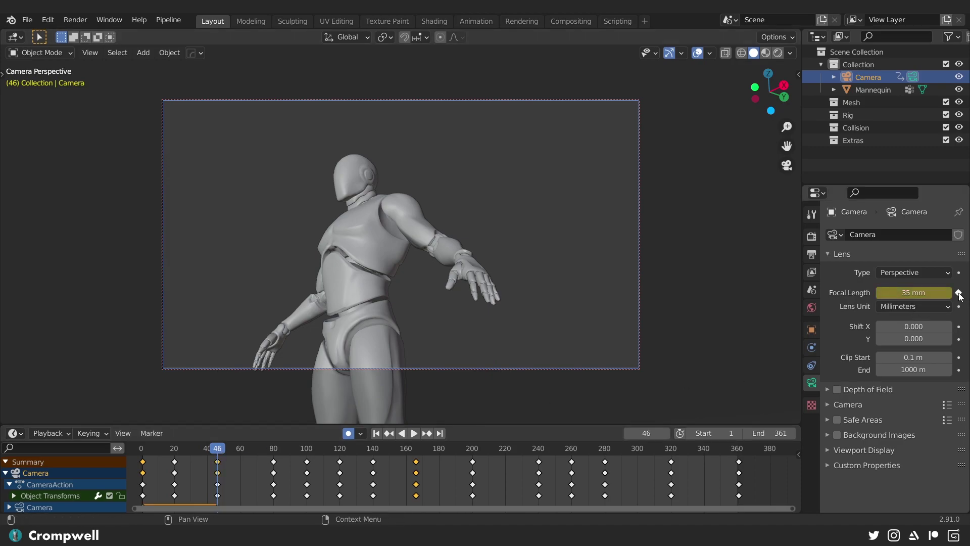
left_click_drag(221, 450, 273, 448)
type("50")
key("Return")
type("i")
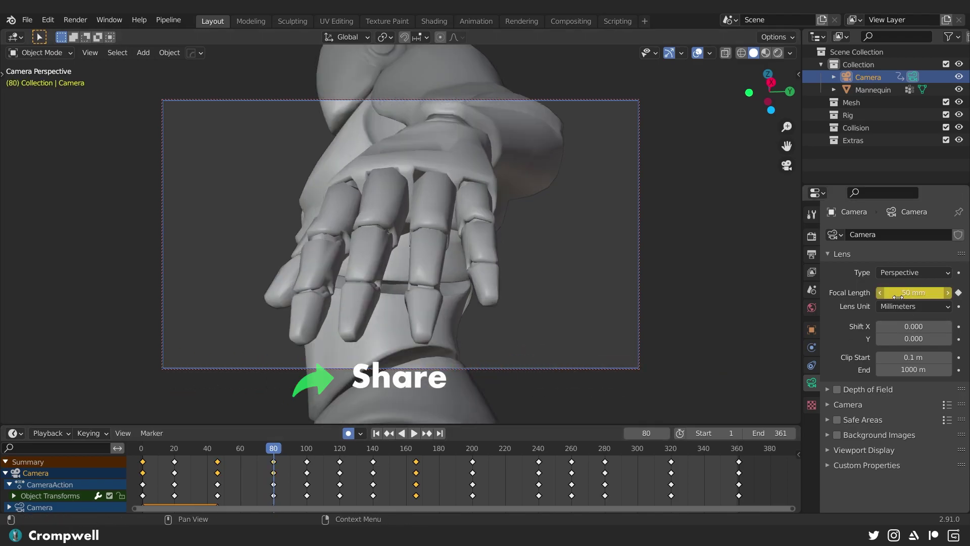
Try a focal length of 80 mm at frame 80, and restore it to 50 mm.
type("80")
key("Return")
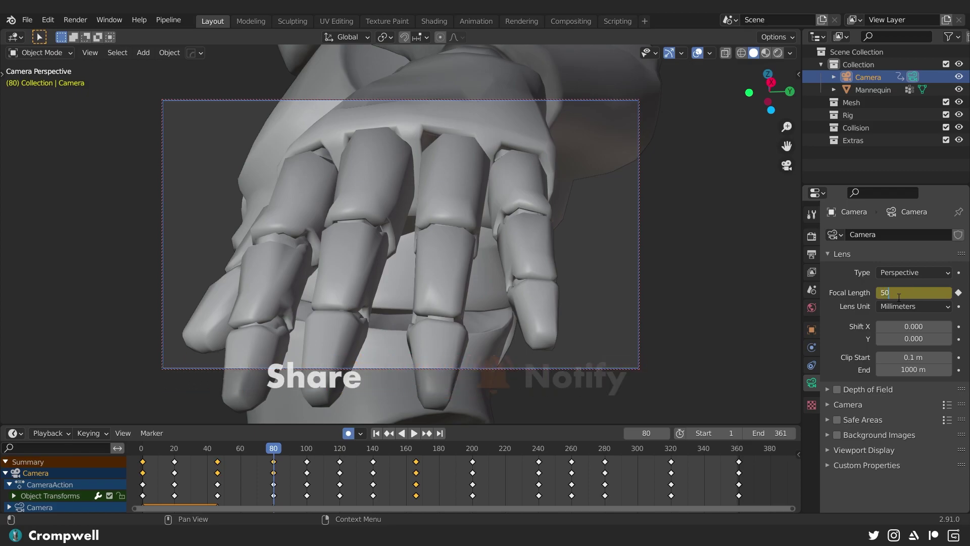
key("Return")
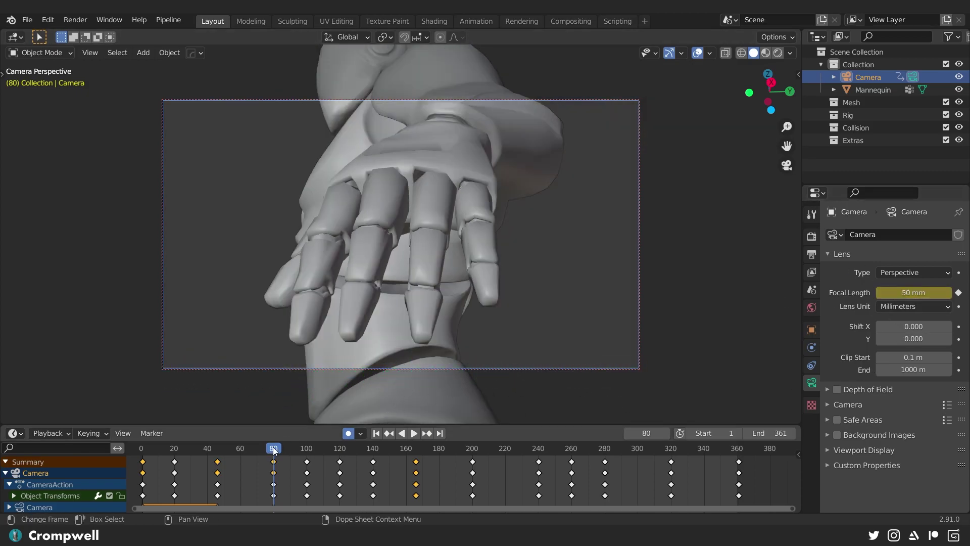
Hold the 50 mm focal length with a key at frame 120, and key it at 35 mm on frame 166.
left_click_drag(273, 447, 416, 452)
left_click(892, 296)
type("3")
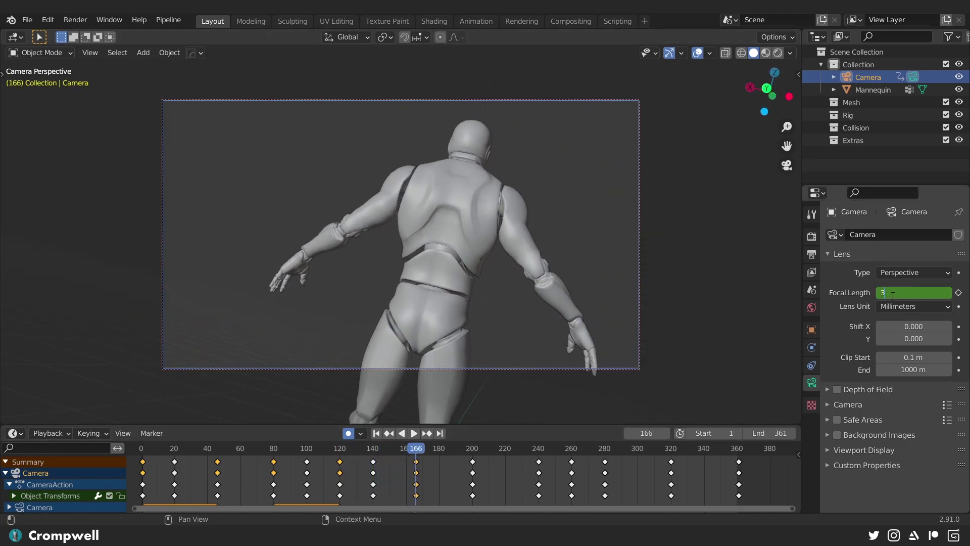
type("85")
key("Return")
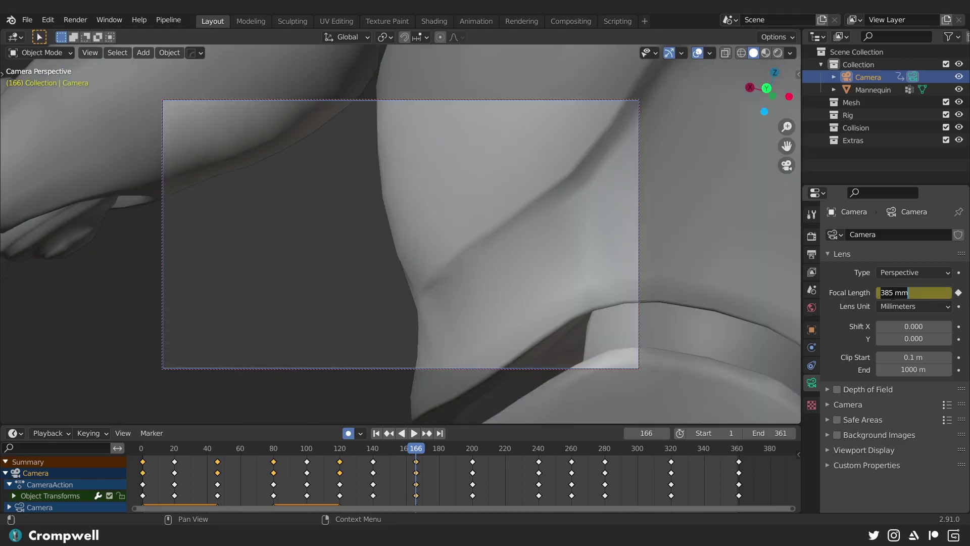
type("35")
key("Return")
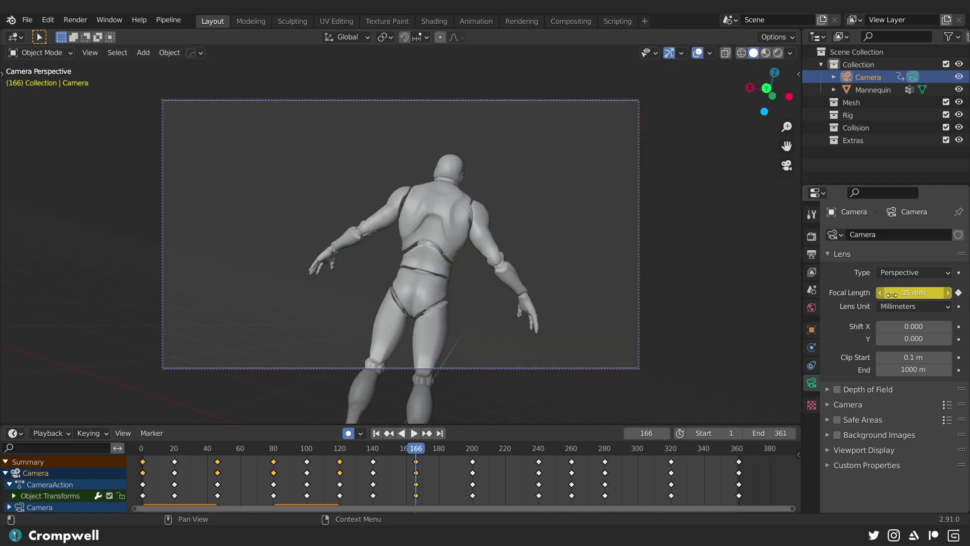
Move the camera at frame 140 to reframe the mannequin's back view for the wider lens.
left_click_drag(411, 449, 374, 471)
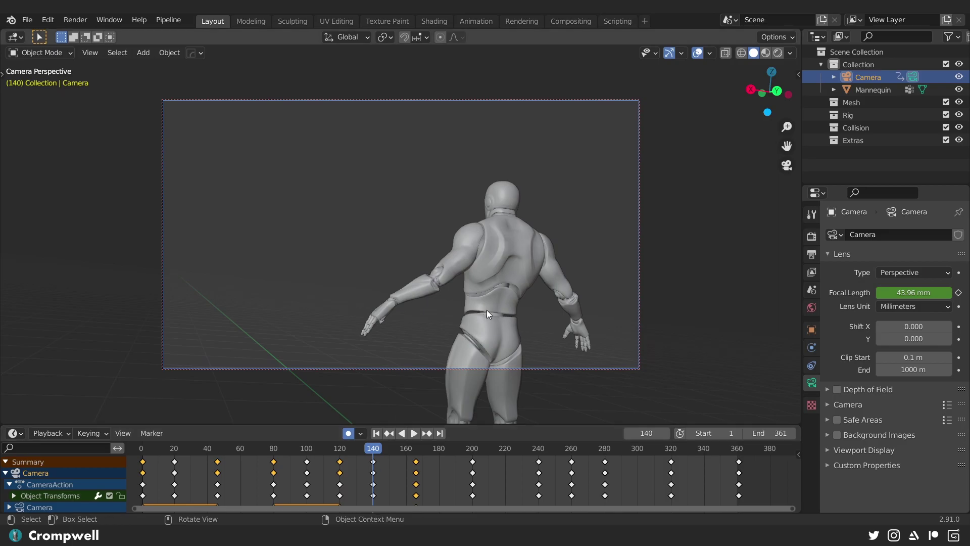
key("g")
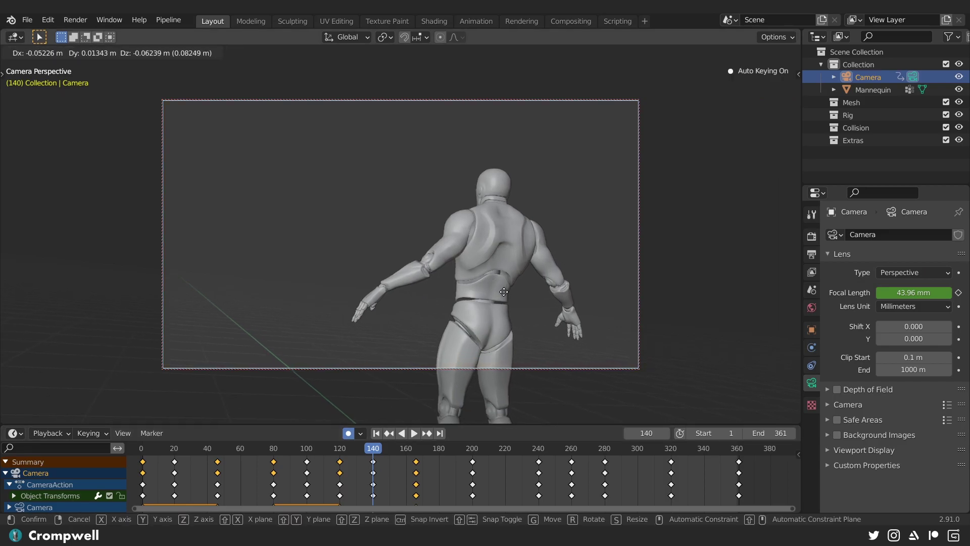
Key the camera's focal length at 55 mm on frame 200 and at 80 mm on frame 240.
left_click_drag(378, 449, 472, 449)
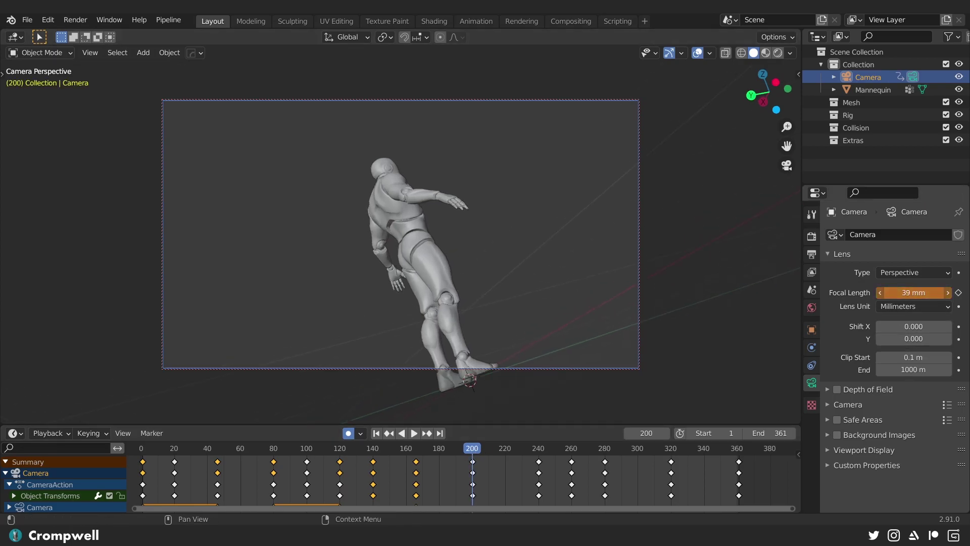
left_click_drag(914, 292, 936, 293)
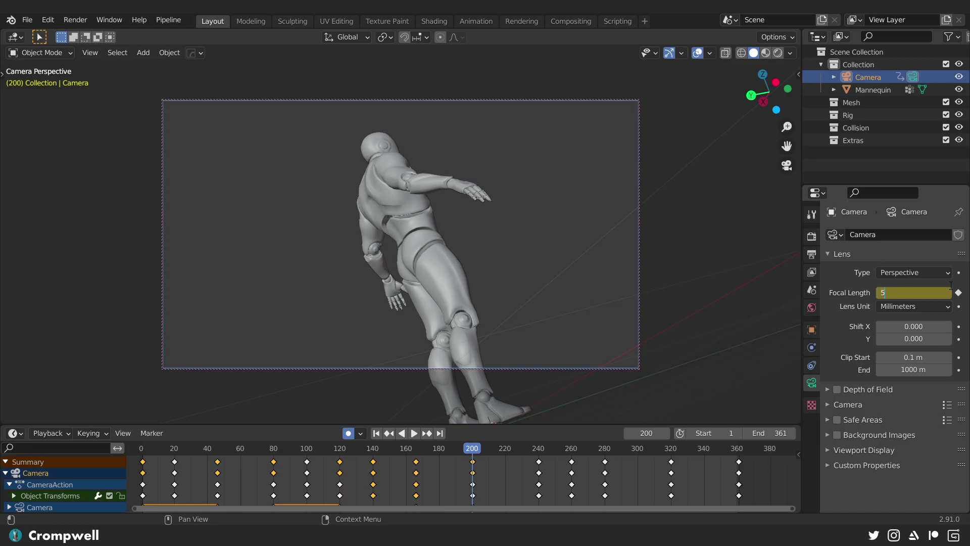
left_click_drag(474, 450, 538, 456)
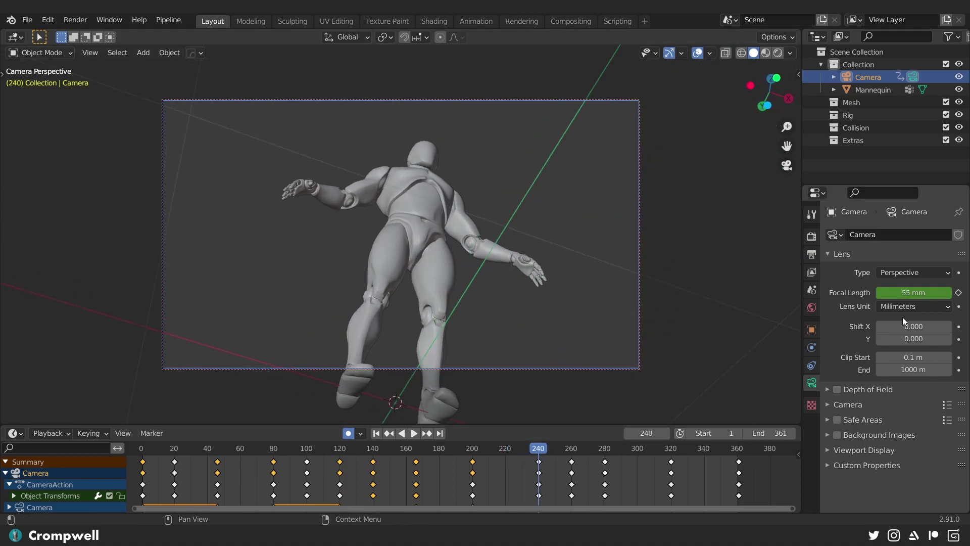
left_click(898, 297)
type("80")
key("Return")
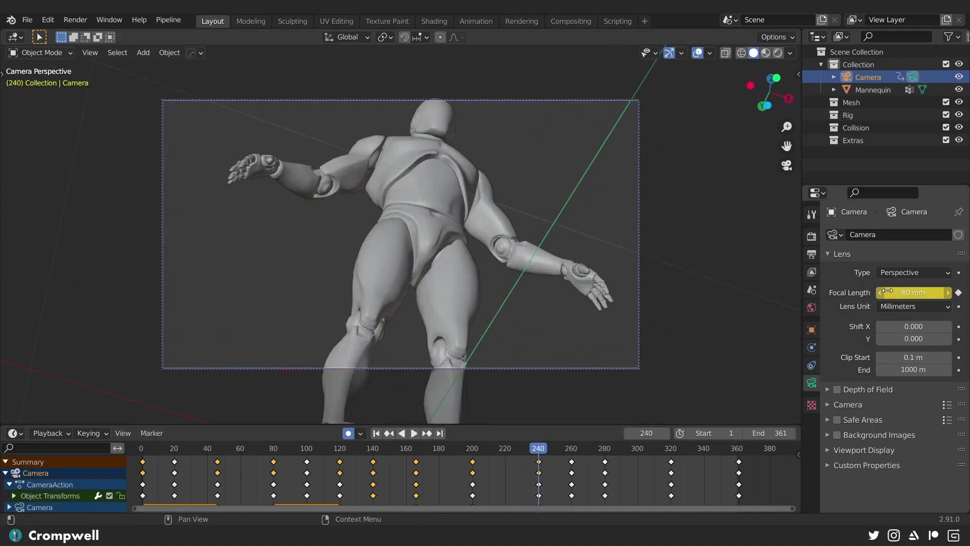
Hold the 80 mm focal length with a key at frame 280, and key it at 35 mm on frame 320.
left_click_drag(534, 450, 673, 450)
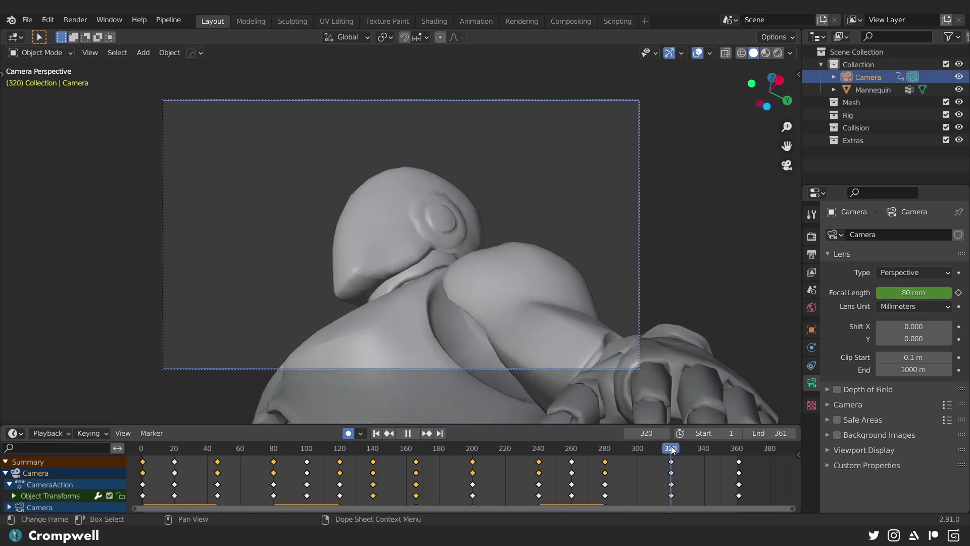
type("35")
key("Return")
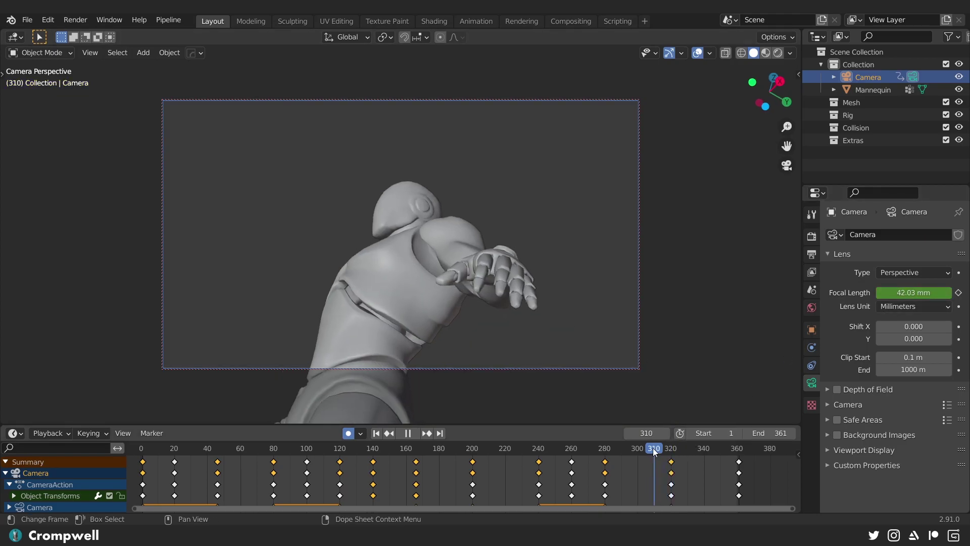
left_click_drag(617, 449, 673, 445)
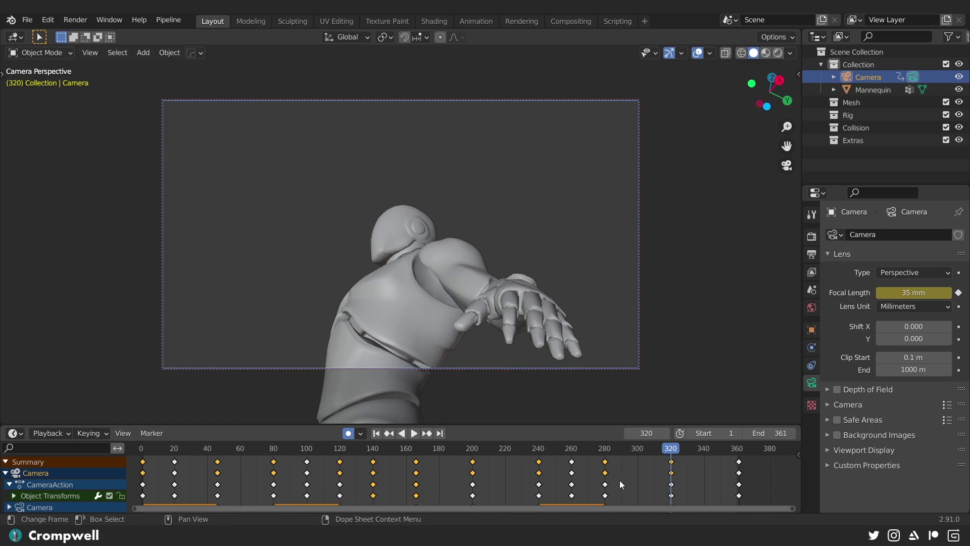
Key the camera's focal length at 50 mm on the final frame, 361.
left_click_drag(673, 448, 739, 443)
type("0")
key("Return")
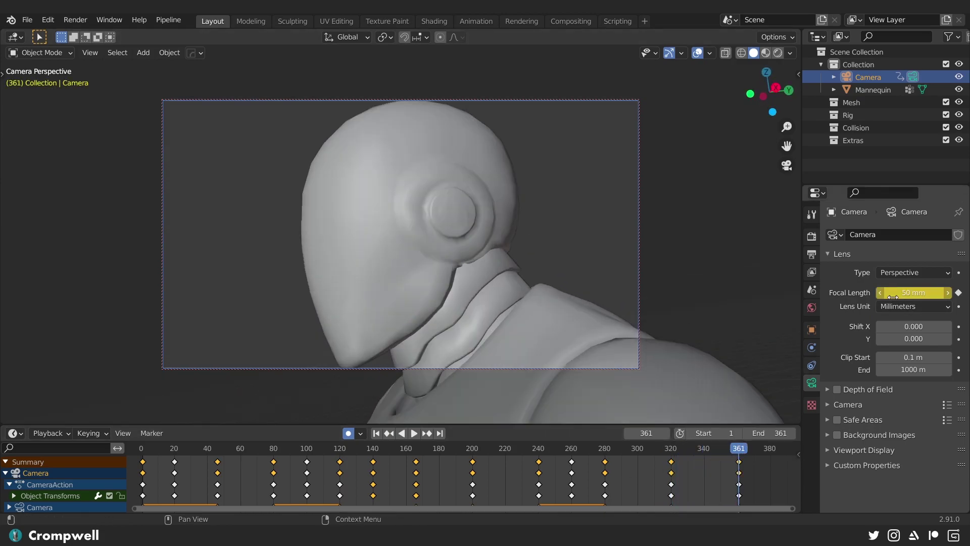
Play the camera animation from the first frame to review the motion and focal length changes.
left_click_drag(738, 446, 600, 428)
left_click(377, 434)
left_click(414, 434)
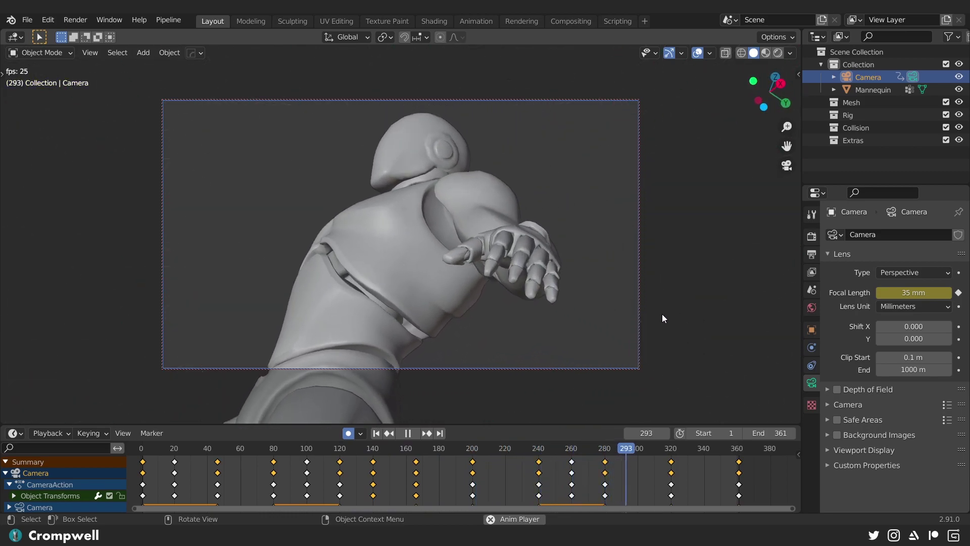
Move the camera at frame 260 so the mannequin's head and both hands fit inside the camera frame.
mouse_move(563, 439)
left_mouse_down()
mouse_move(523, 431)
mouse_move(587, 432)
mouse_move(556, 432)
mouse_move(572, 434)
left_mouse_up()
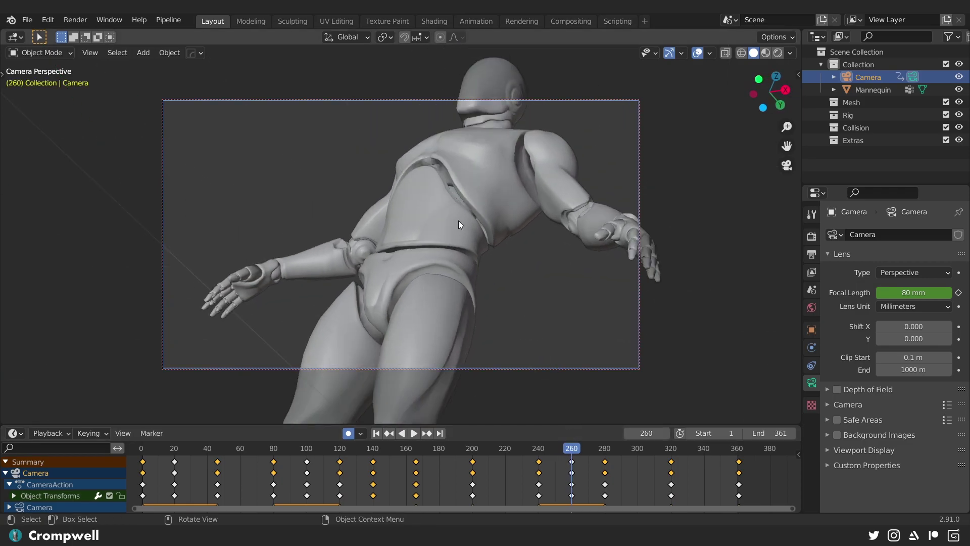
key("g")
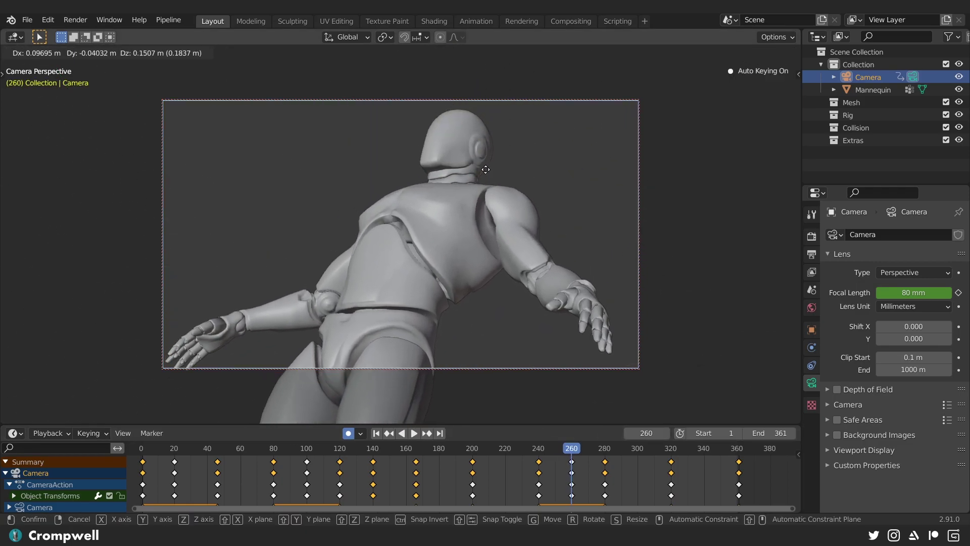
left_click(485, 180)
Try deleting the camera keyframe at frame 240, and play through that part of the animation.
left_click_drag(556, 440, 511, 460)
key("Delete")
key("ctrl+z")
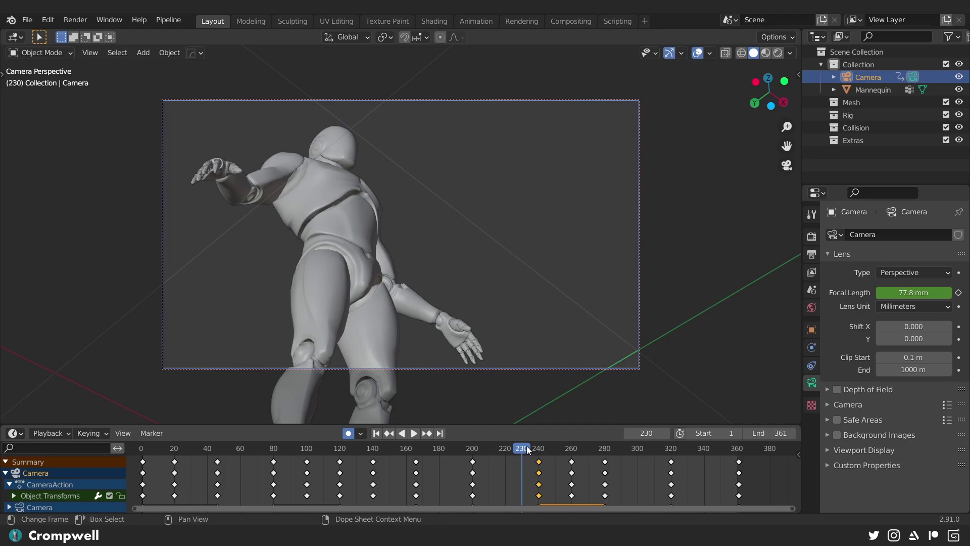
key("space")
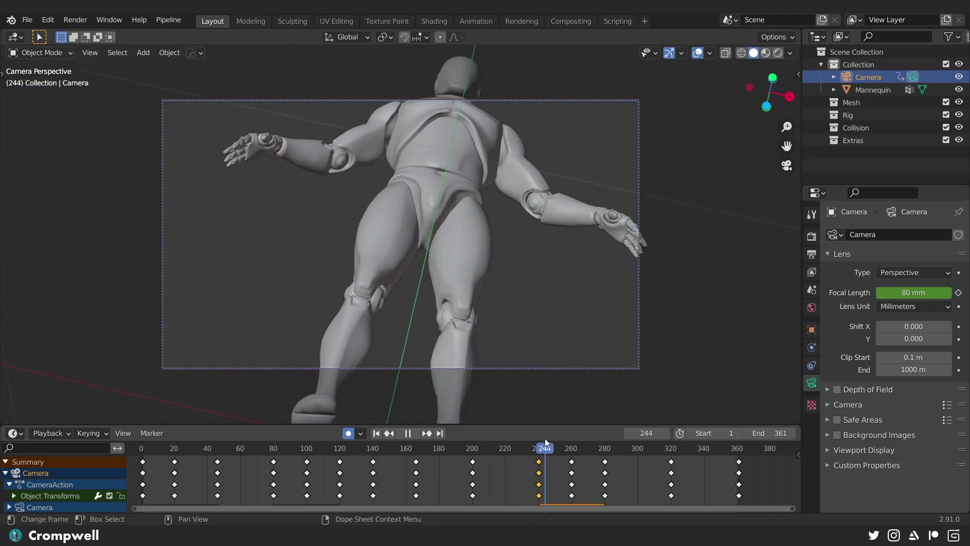
key("space")
Raise the camera about 0.2 m along the global Z axis at frame 240.
left_click(538, 439)
key("g")
key("z")
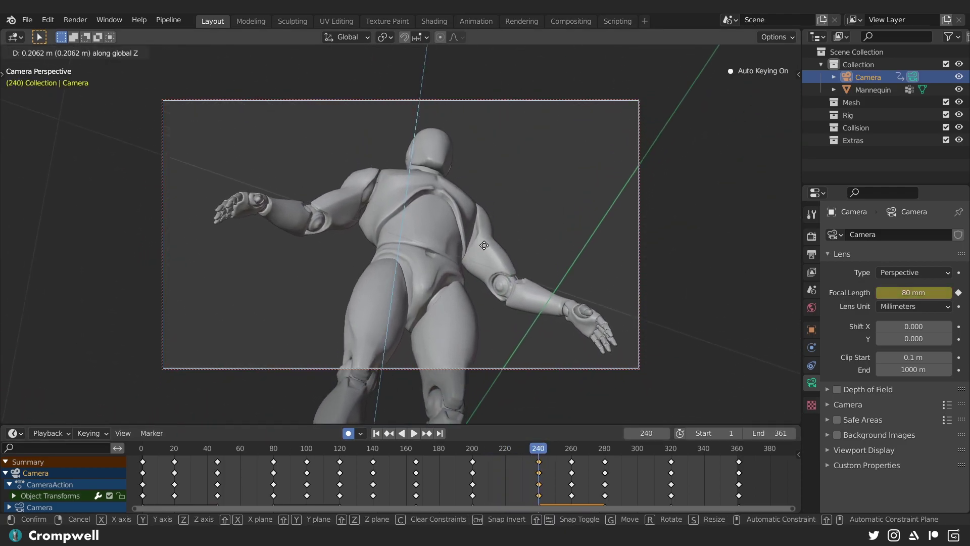
left_click(486, 236)
Play the animation to check the adjusted camera positions at frames 240 and 260.
left_click_drag(538, 447, 432, 451)
left_click(418, 432)
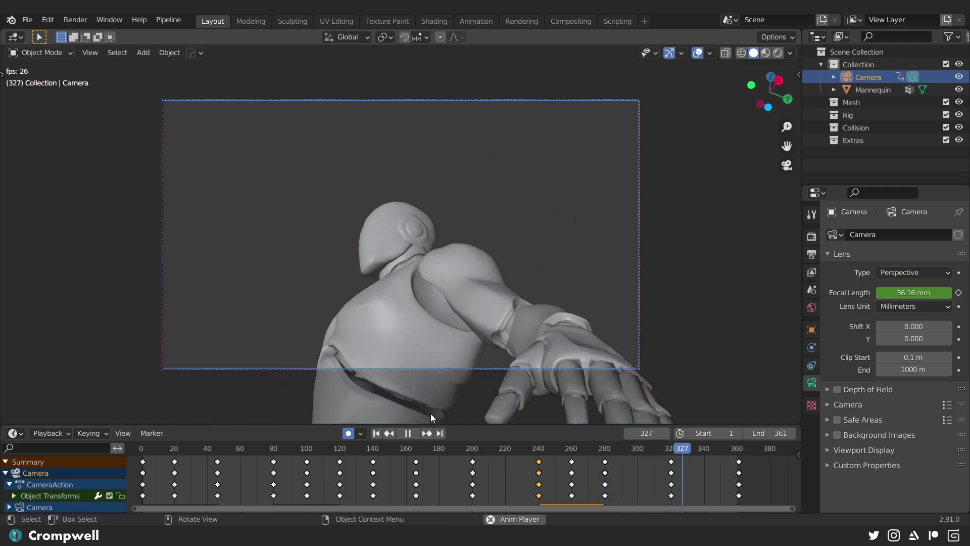
left_click(408, 433)
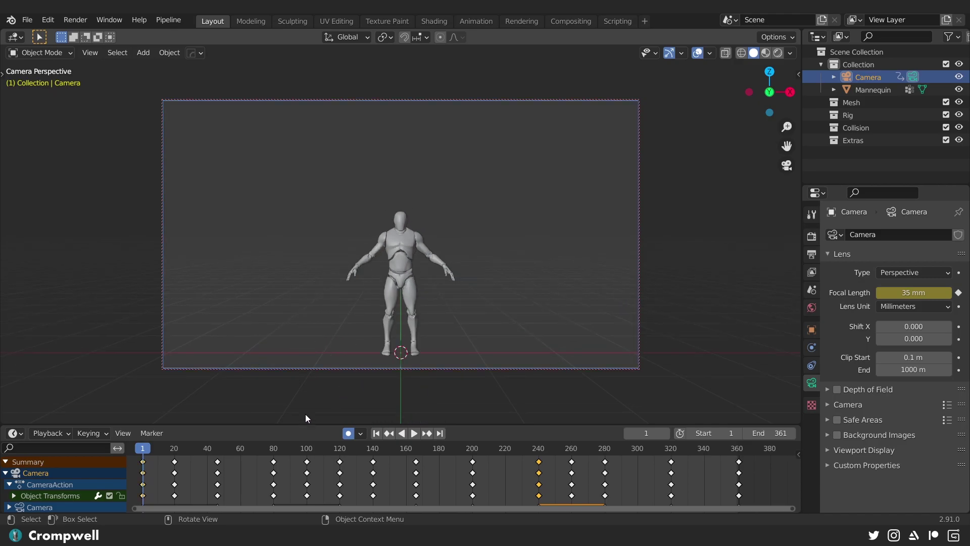
Bring the camera closer to the mannequin's upper body on frame 1, and turn off Camera to View and Auto Keying.
scroll(448, 313, "up", 6)
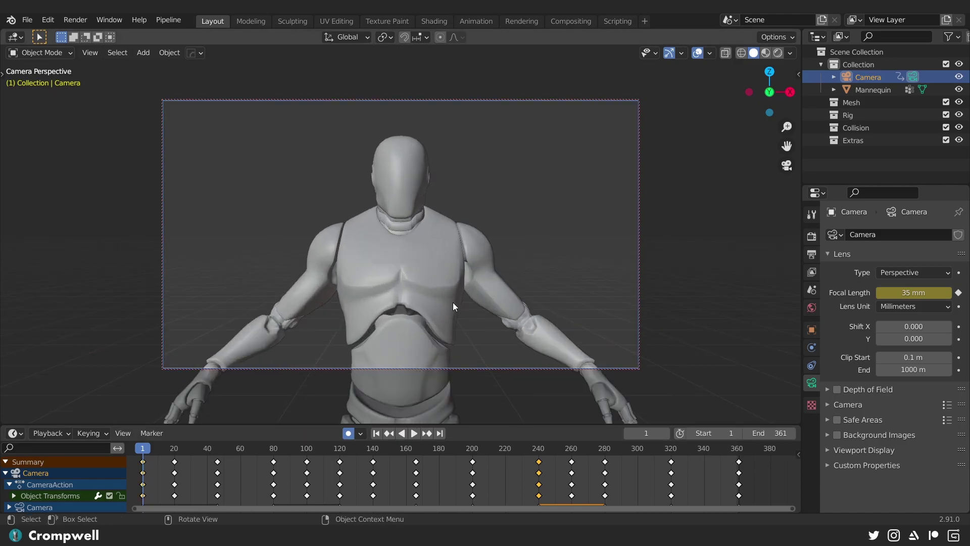
key("n")
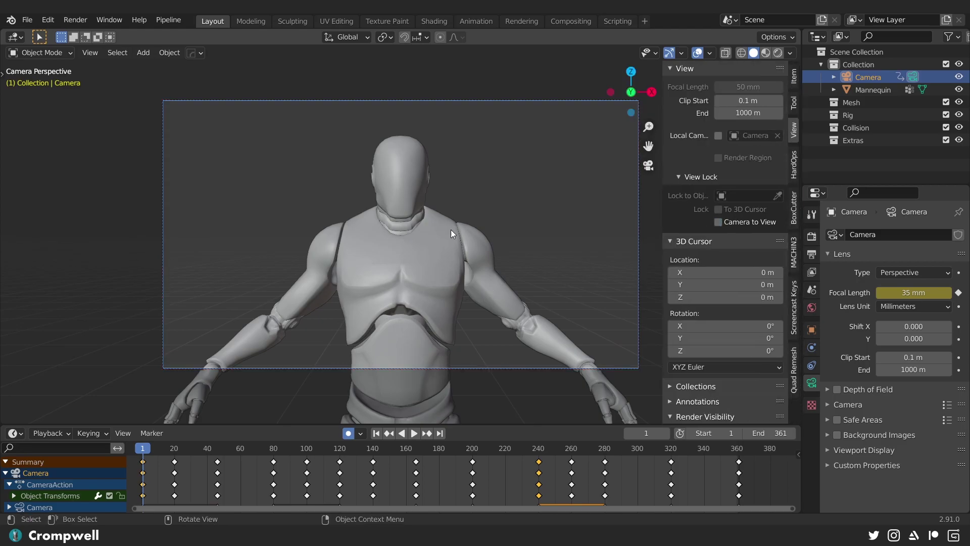
key("n")
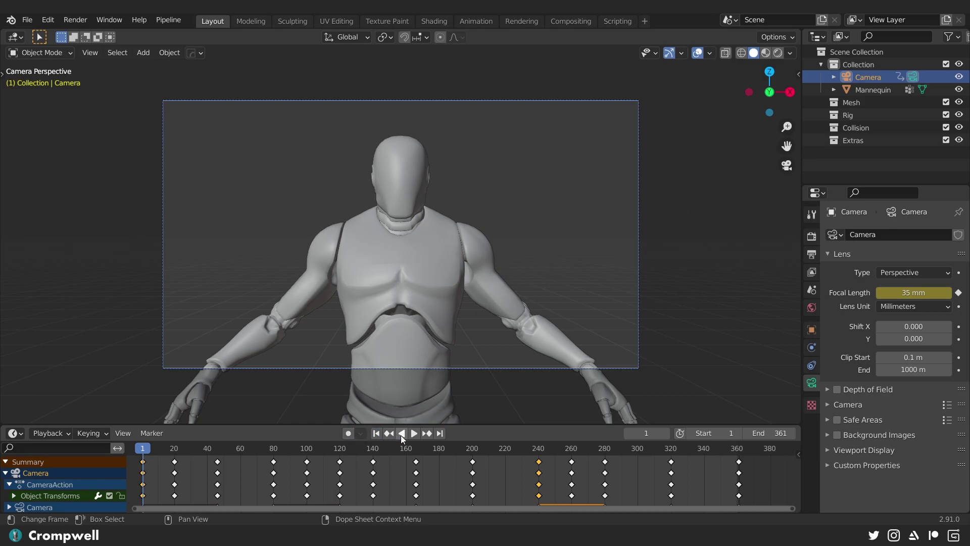
Play the full camera move, and examine the camera's placement around the mannequin from outside the camera view.
left_click(415, 433)
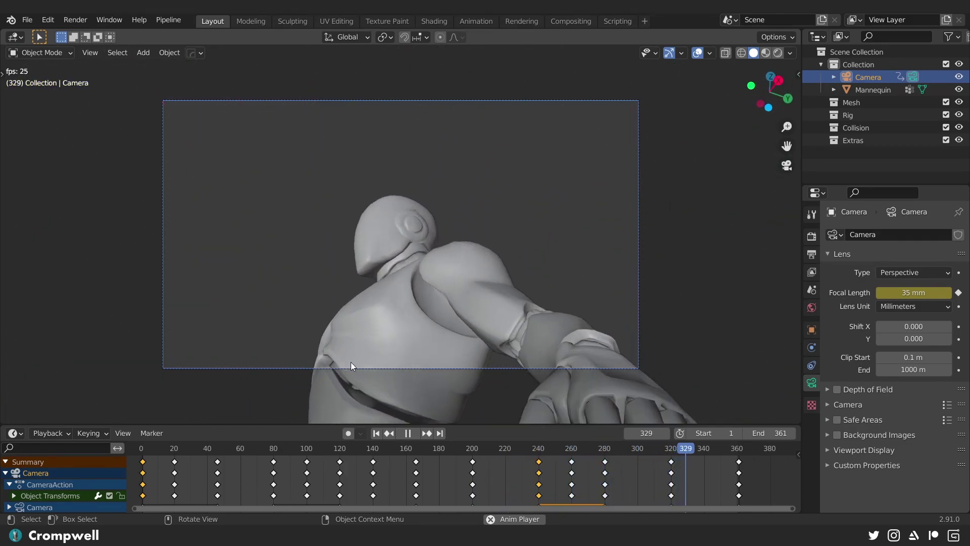
key("space")
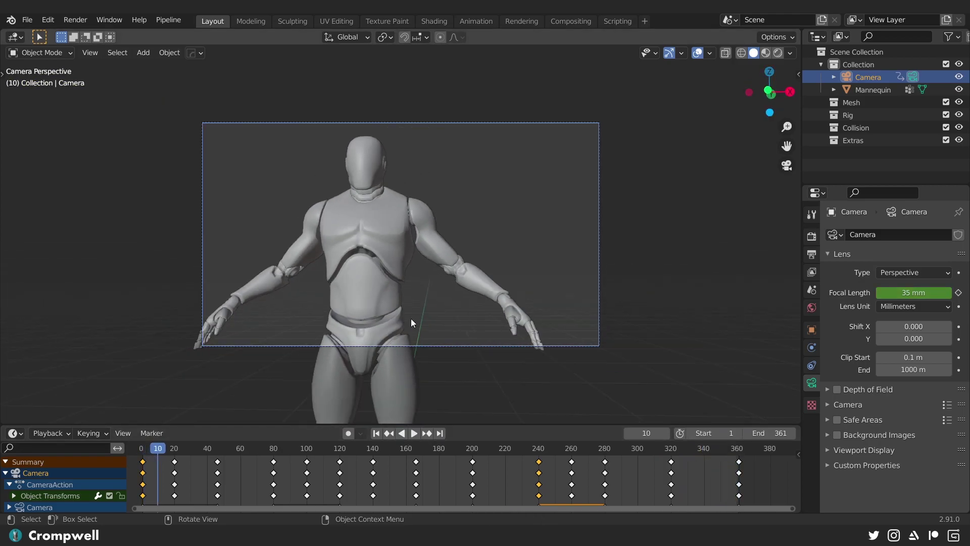
middle_click_drag(412, 319, 301, 290)
scroll(338, 259, "down", 6)
scroll(426, 268, "up", 6)
middle_click_drag(428, 294, 353, 223)
middle_click_drag(320, 188, 429, 137)
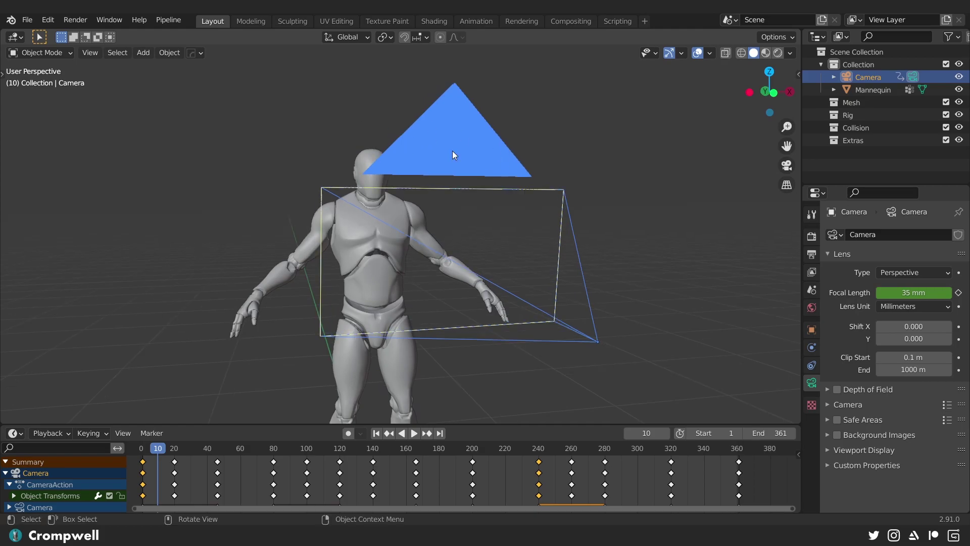
middle_click_drag(241, 149, 459, 189)
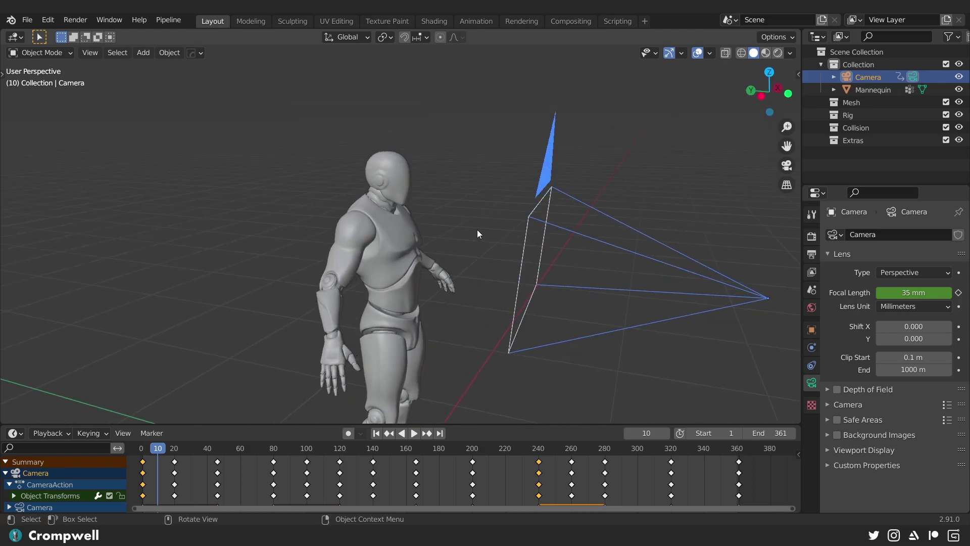
middle_click_drag(453, 226, 363, 251)
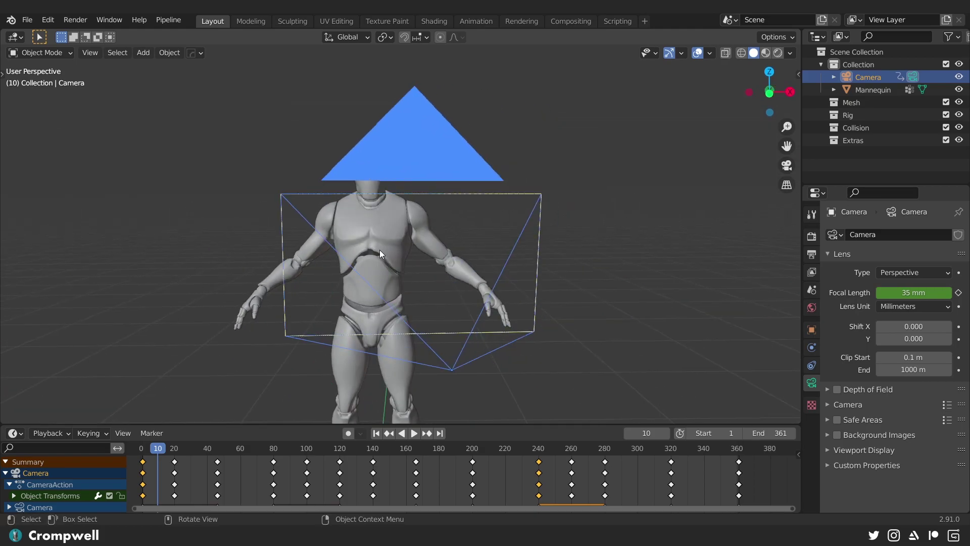
scroll(357, 245, "down", 4)
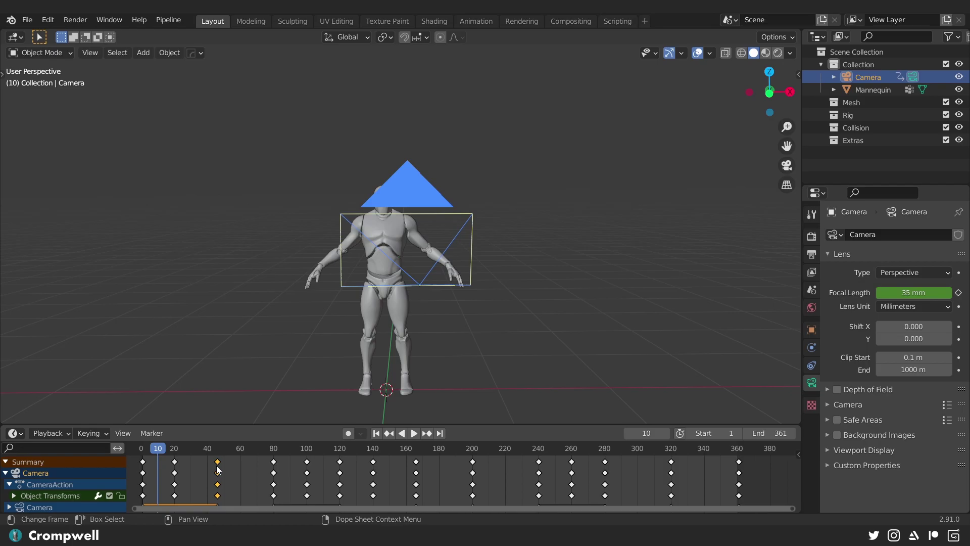
Split the 3D viewport and make the new area a Graph Editor.
left_click_drag(796, 33, 493, 46)
left_click(504, 37)
left_click(634, 99)
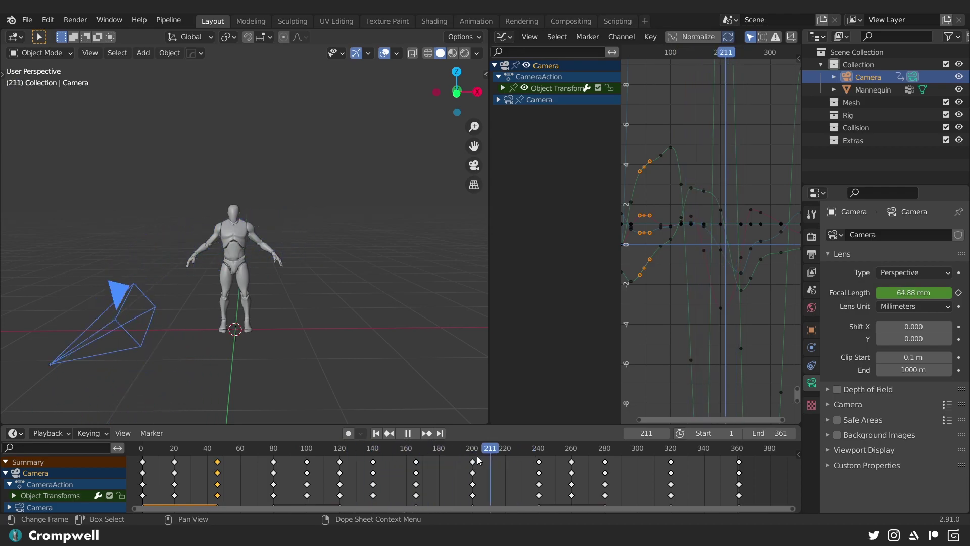
Select all of the camera's keyframes and widen the Graph Editor area.
left_click_drag(226, 432, 218, 431)
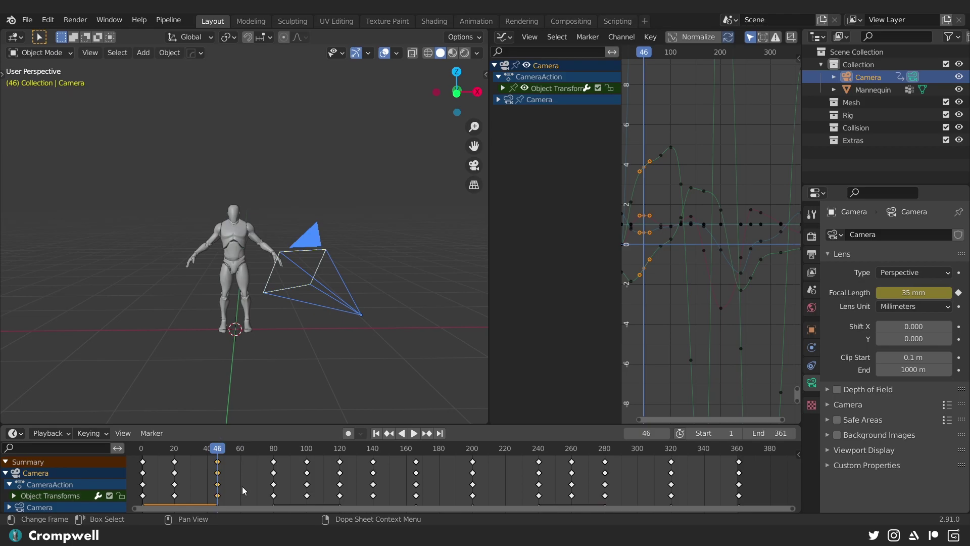
key("a")
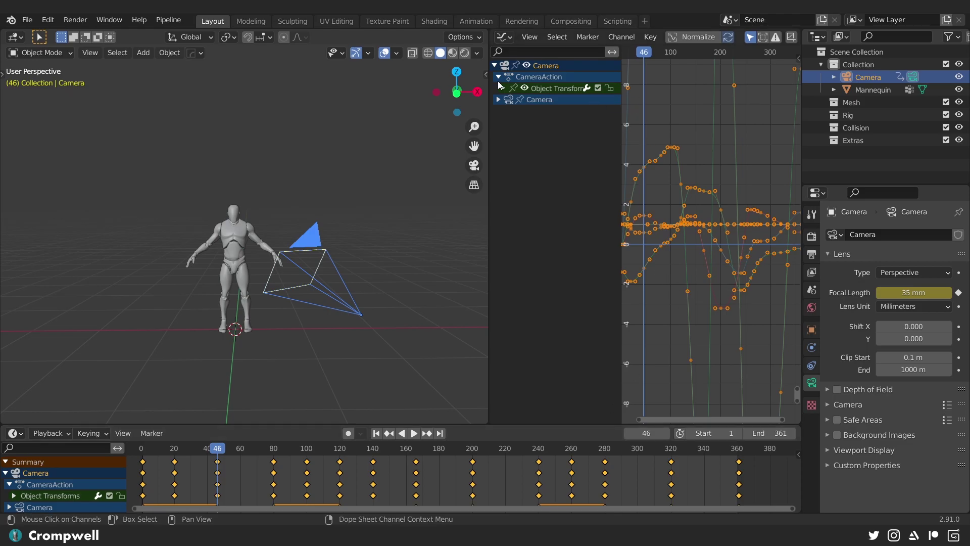
left_click_drag(491, 134, 381, 133)
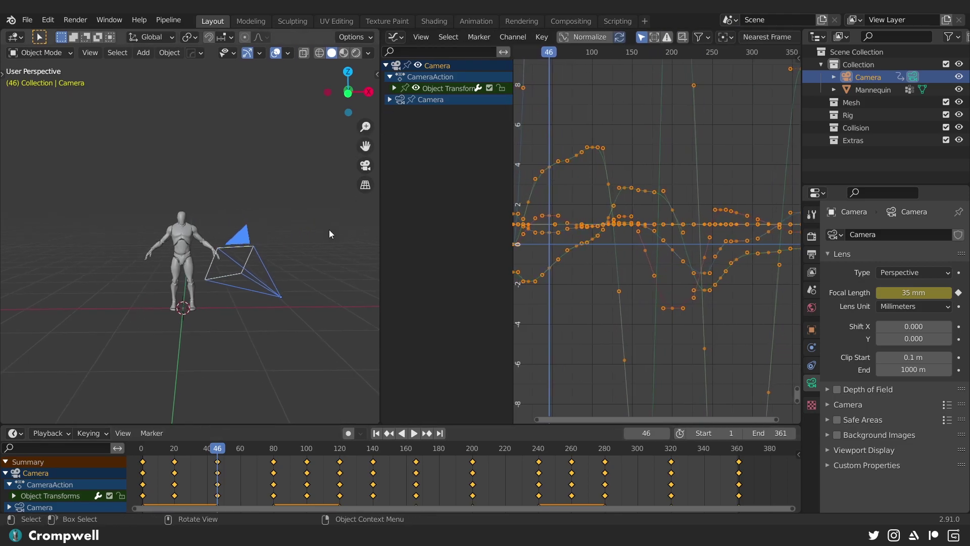
Look through the camera at frame 1 and enlarge the camera frame within the viewport.
key("KP_0")
left_click(376, 433)
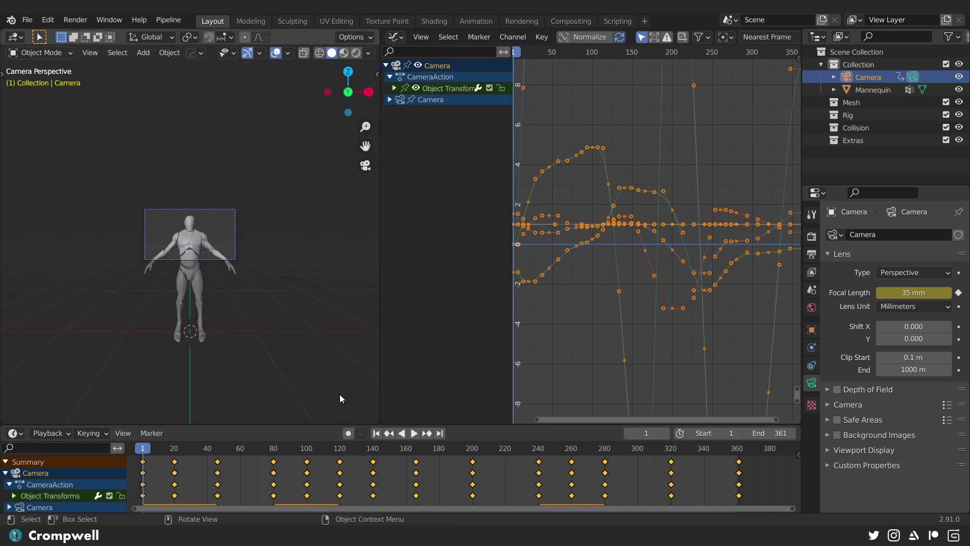
scroll(191, 238, "up", 5)
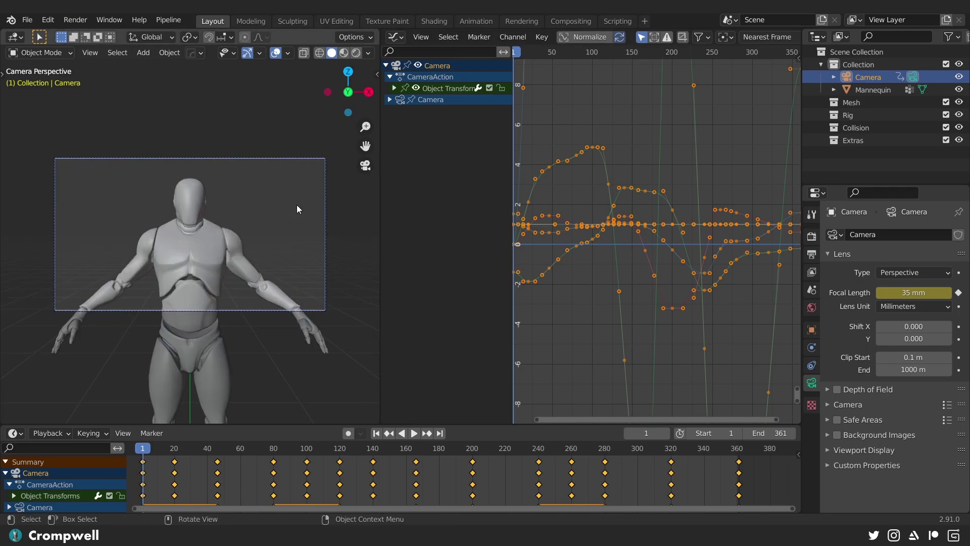
scroll(224, 189, "up", 2)
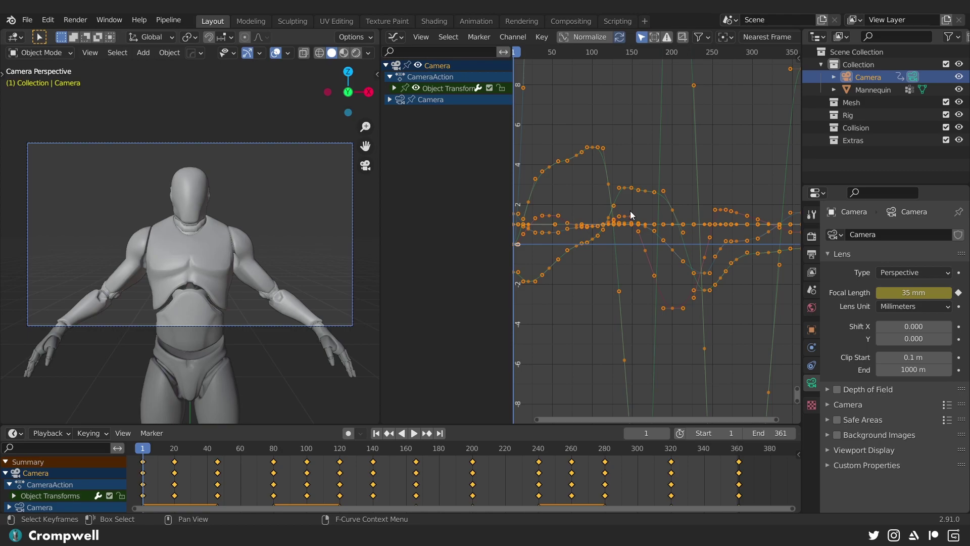
Fit all camera curves in the Graph Editor, select every channel and sample the keyframes across the whole animation.
key("Home")
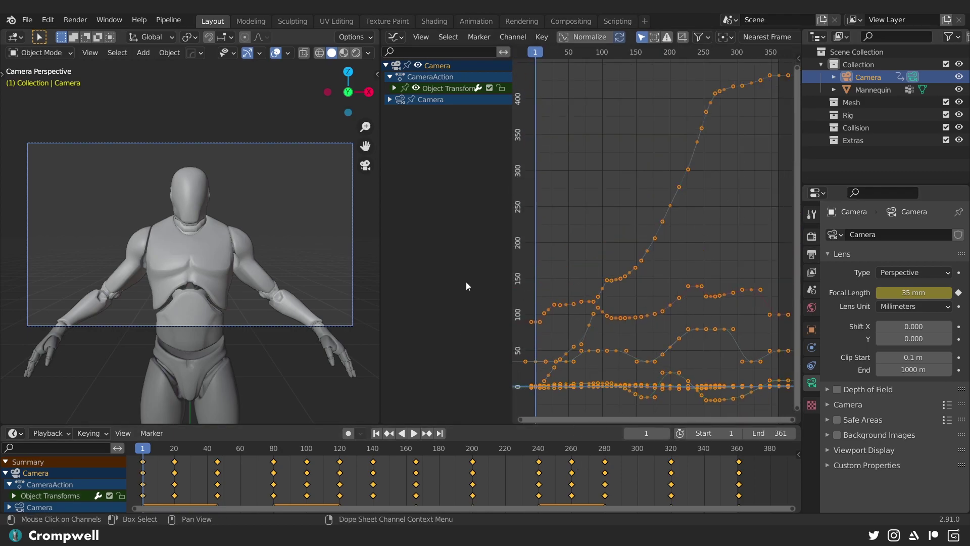
key("a")
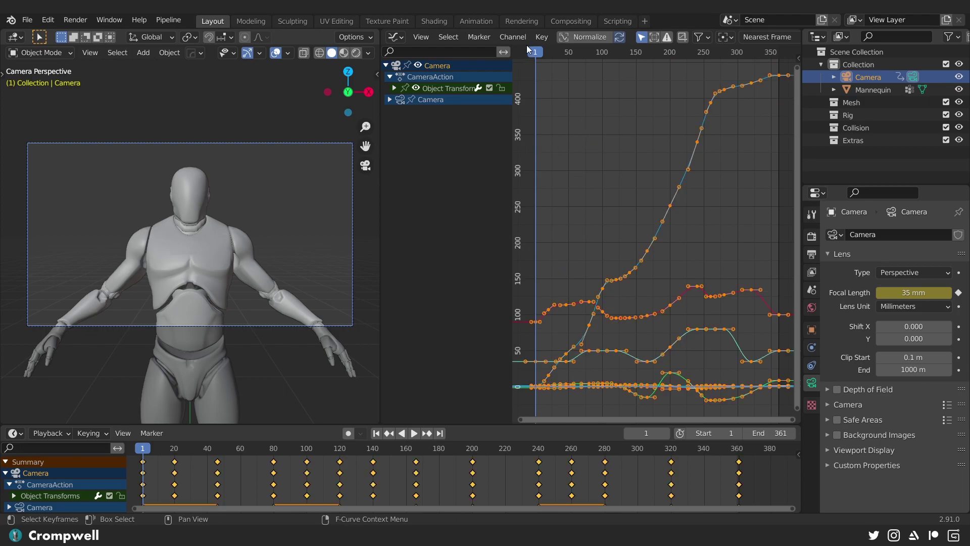
left_click(541, 37)
left_click(568, 332)
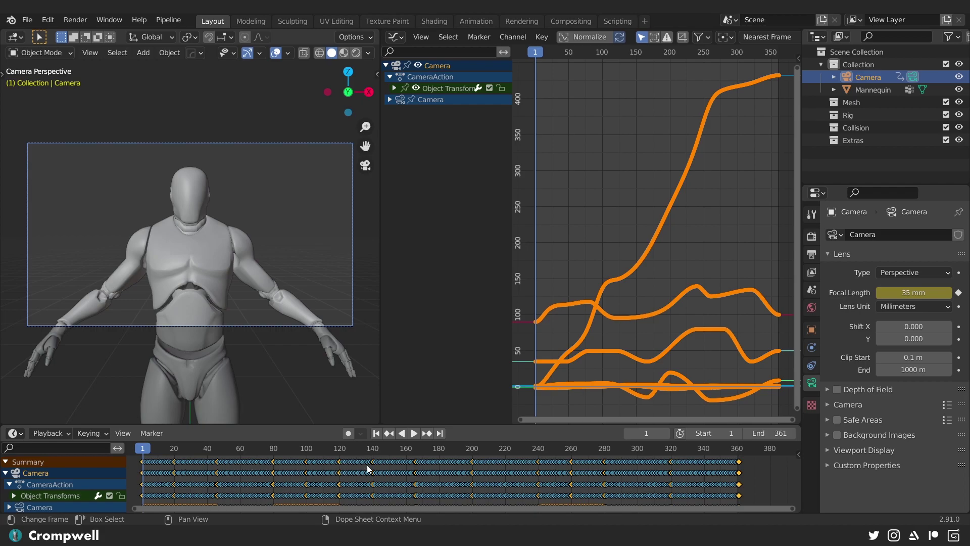
Apply Smooth Keys to the sampled keyframes of all camera curves.
left_click(539, 37)
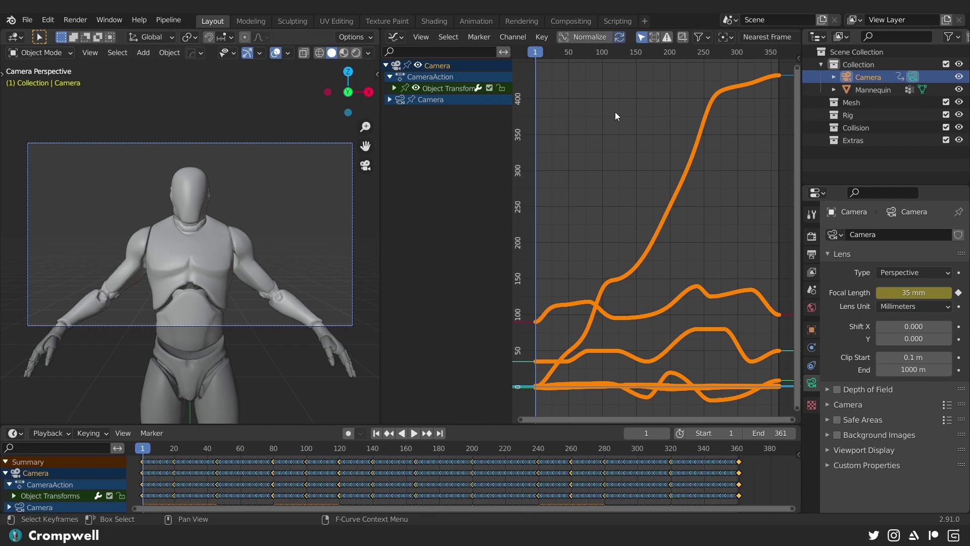
left_click(538, 38)
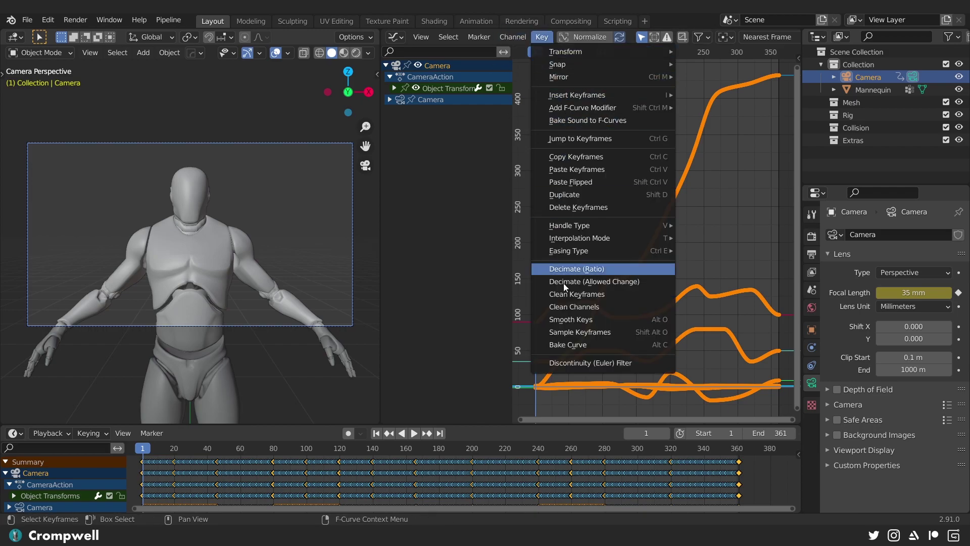
left_click(571, 320)
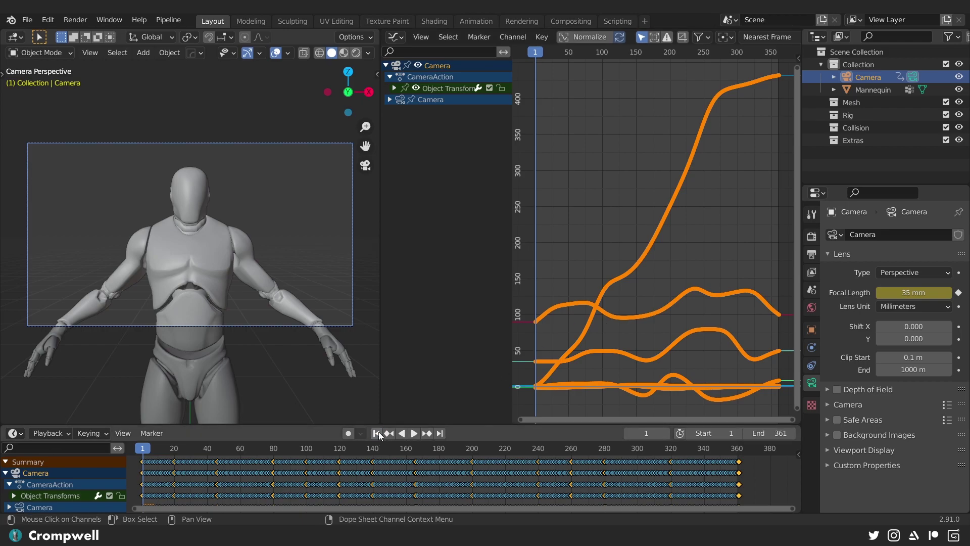
Play the smoothed camera animation and enlarge the 3D viewport to review it.
left_click(414, 433)
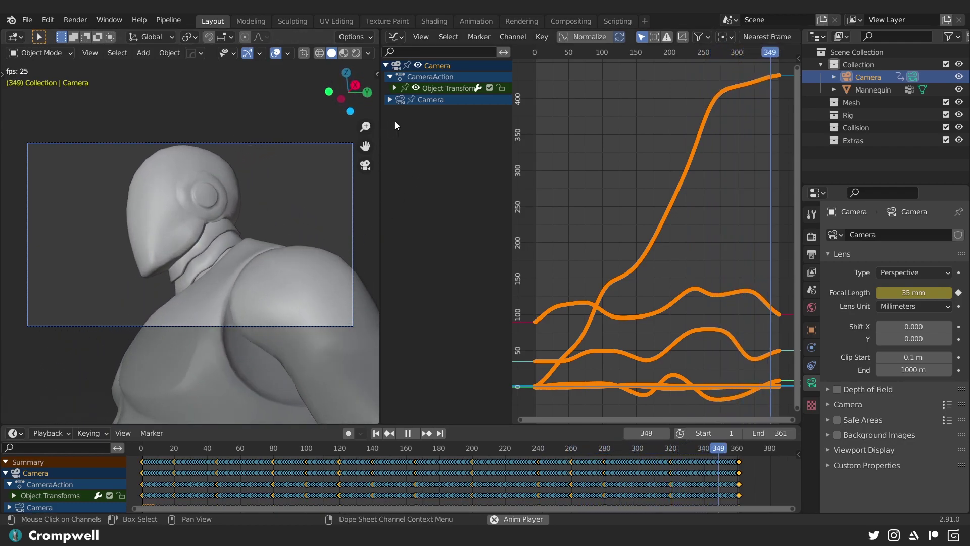
left_click_drag(381, 106, 651, 108)
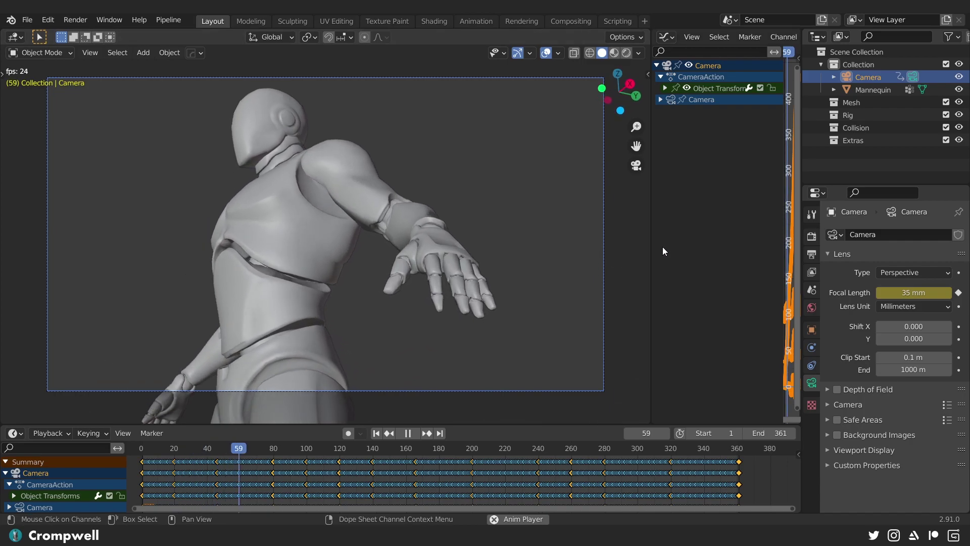
Widen the Graph Editor and select only the key near frame 130 on the steepest curve, with playback stopped at frame 200.
left_click_drag(651, 236, 253, 237)
left_click(499, 256)
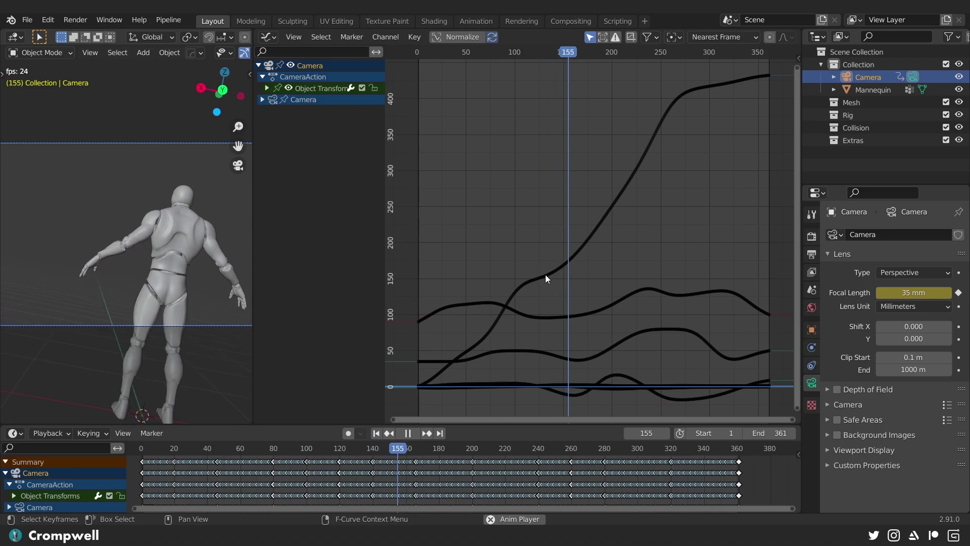
left_click(542, 277)
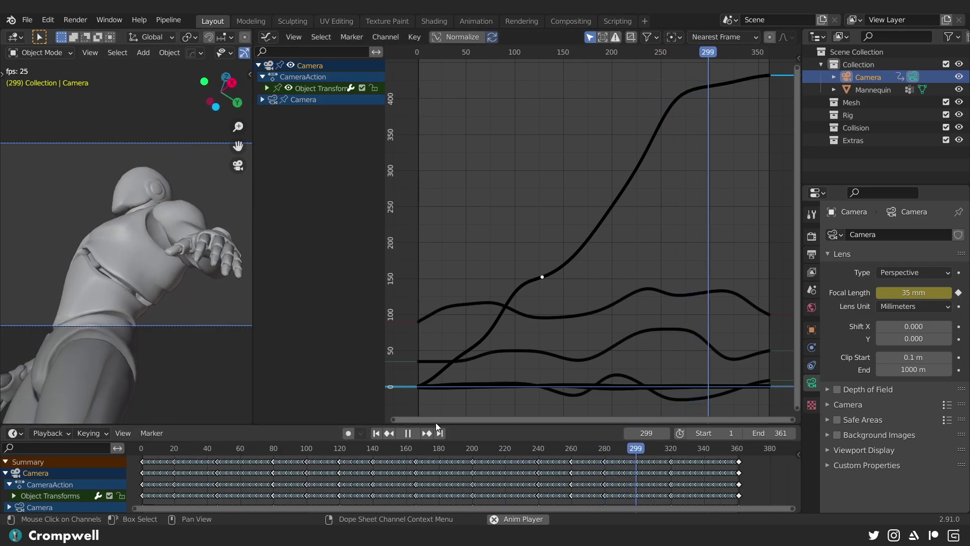
key("space")
left_click_drag(439, 450, 472, 448)
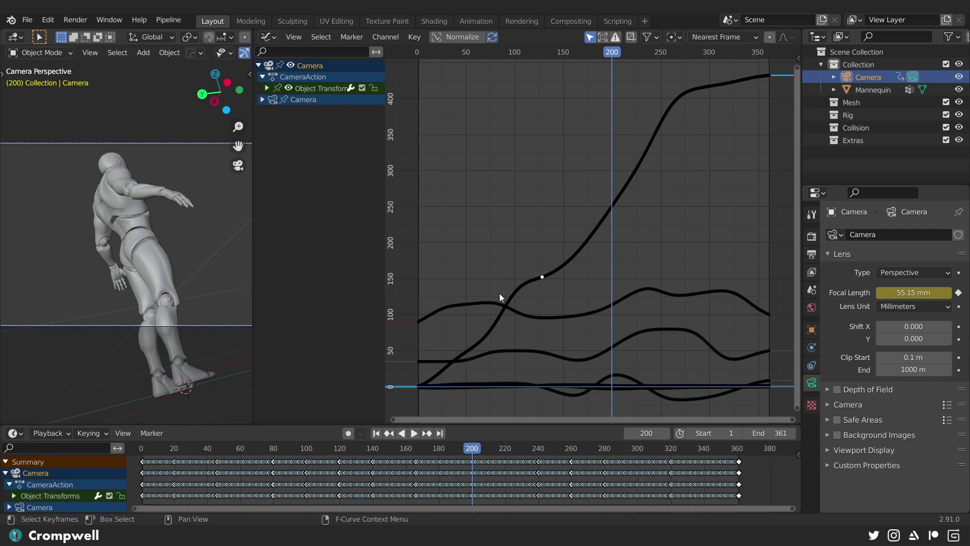
Try to move the single sampled key near frame 200 on the second-highest camera curve.
left_click(613, 304)
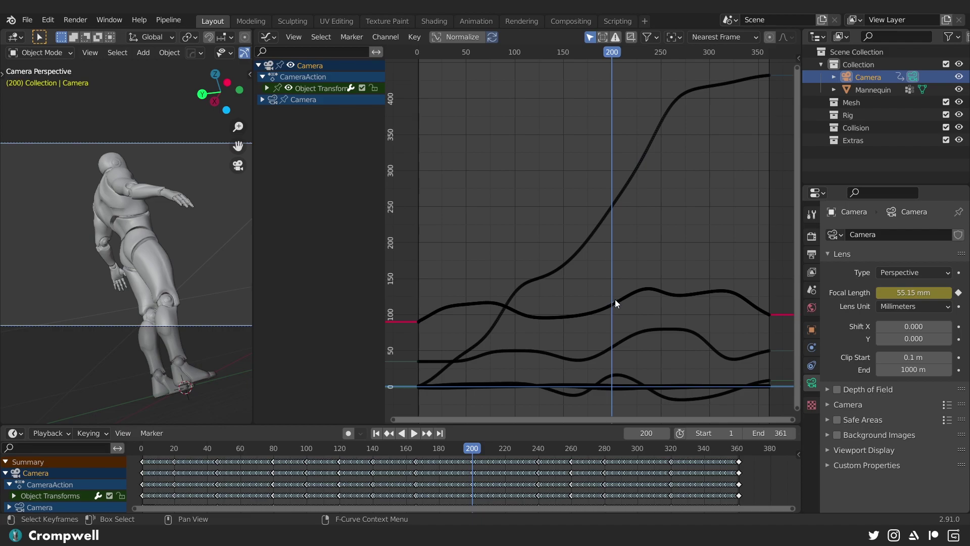
key("g")
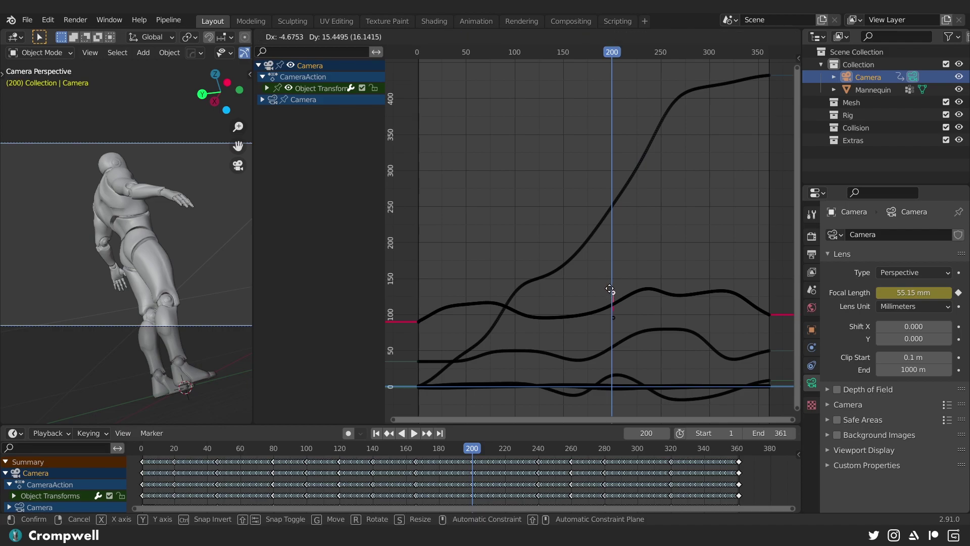
left_click(598, 299)
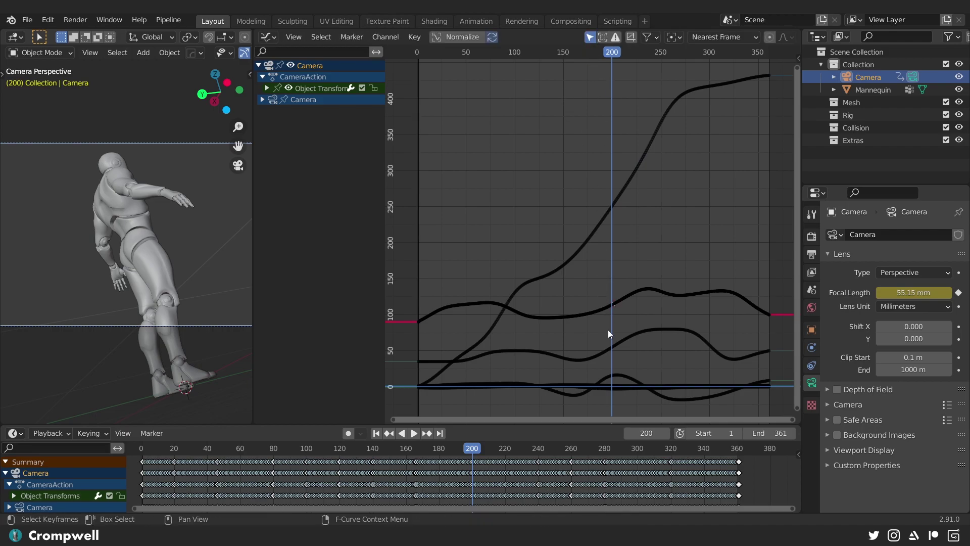
Try to move a small group of neighbouring keys around frame 200 on the same curve without proportional editing.
scroll(611, 309, "up", 7)
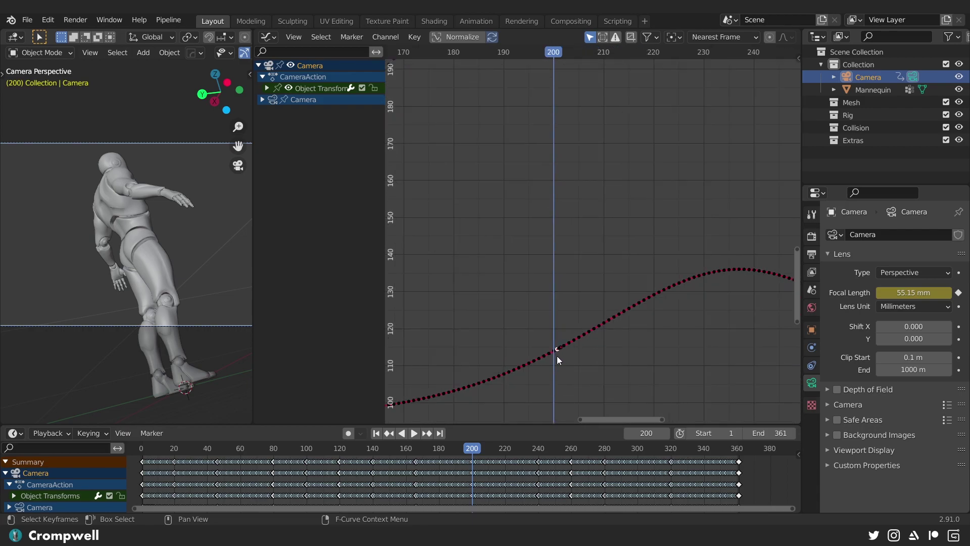
left_click_drag(552, 347, 560, 371)
key("g")
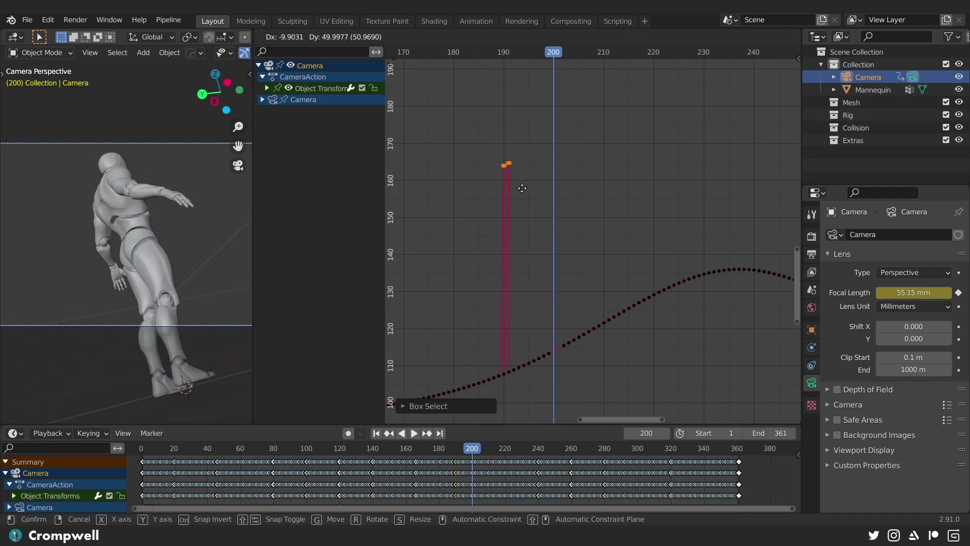
right_click(559, 190)
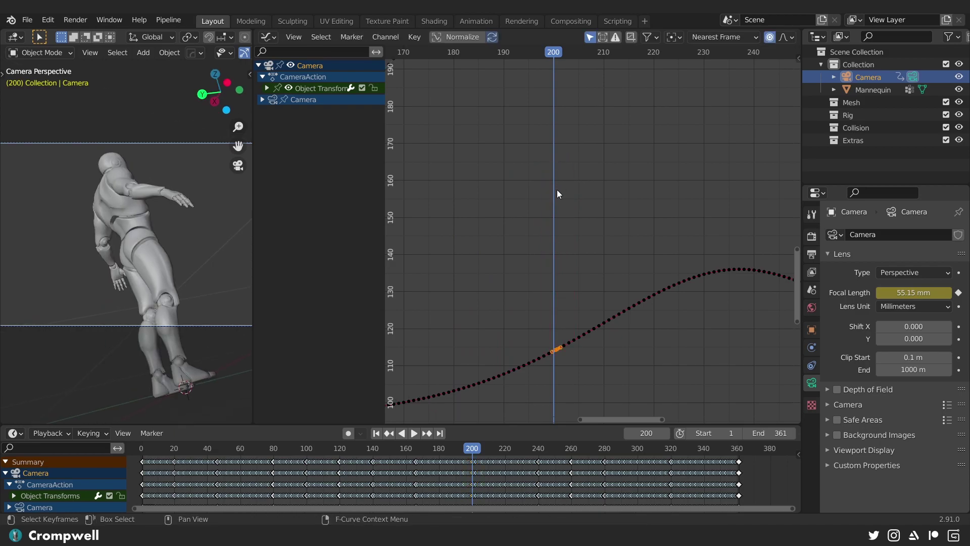
Try to raise the selected keys around frame 200 with smooth proportional editing, adjusting the influence size to about 10.8.
key("g")
scroll(554, 190, "down", 10)
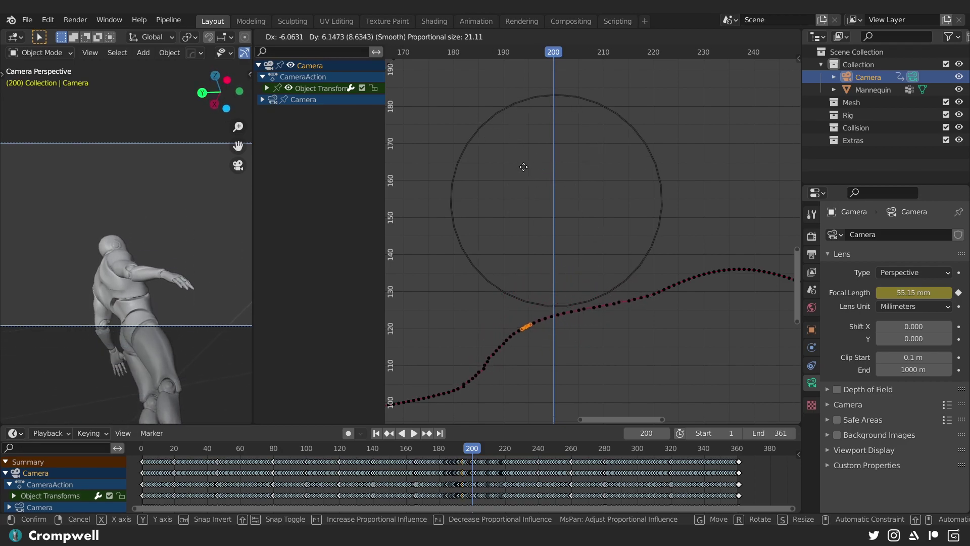
scroll(555, 115, "up", 4)
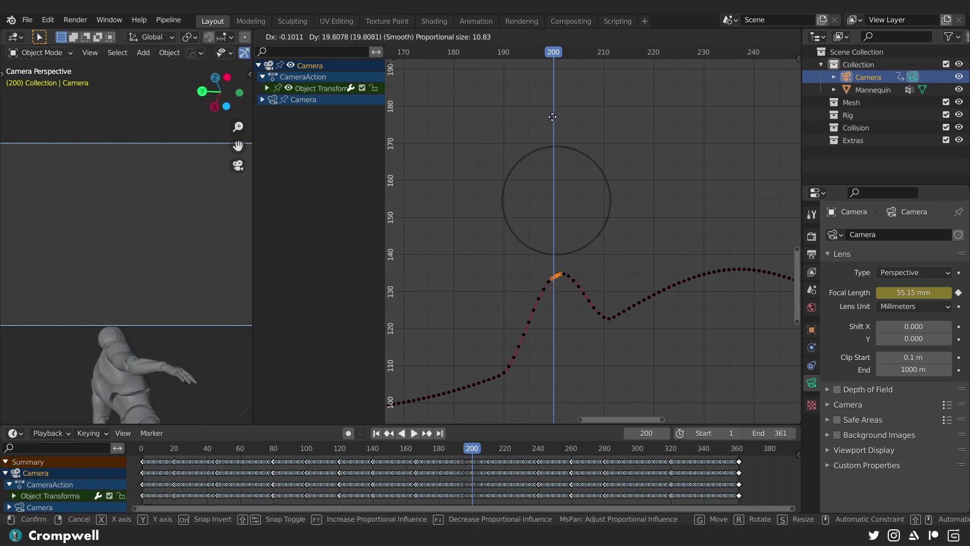
right_click(551, 123)
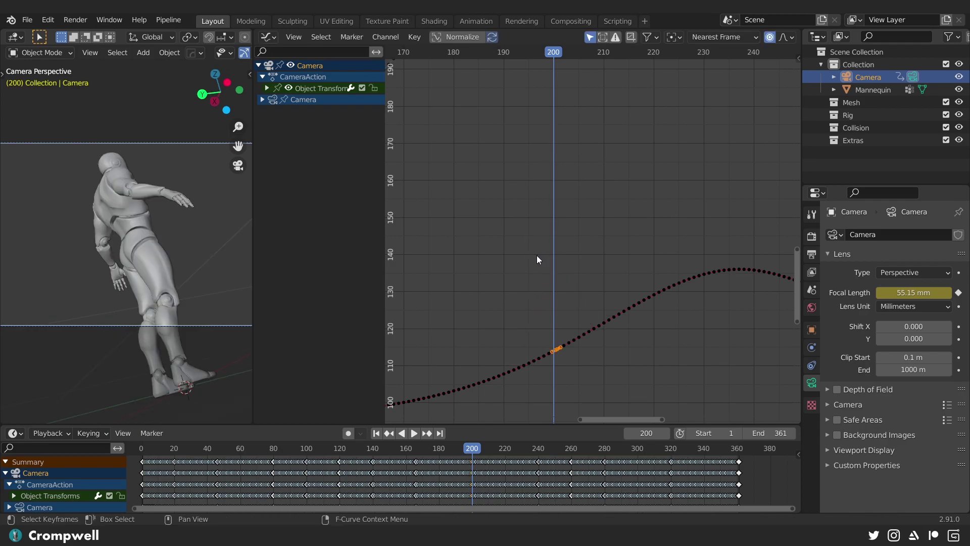
Enlarge the 3D viewport and play the camera animation from frame 1 with the curve keys deselected.
left_click_drag(252, 215, 488, 241)
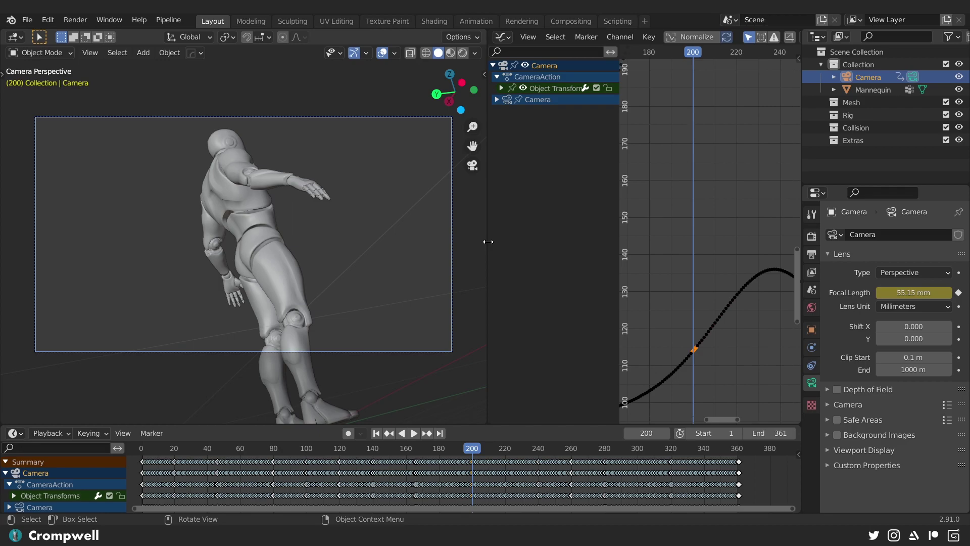
left_click(644, 231)
left_click(381, 438)
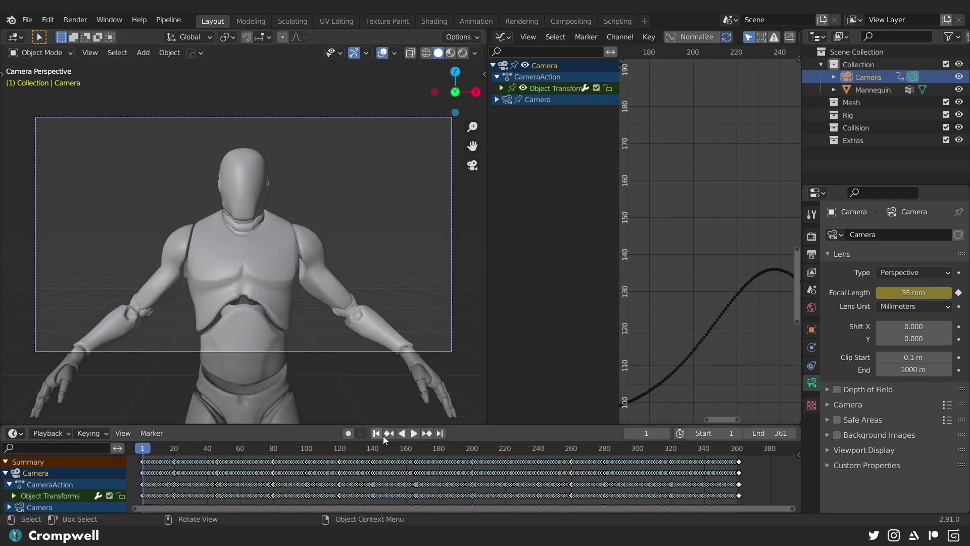
left_click(413, 434)
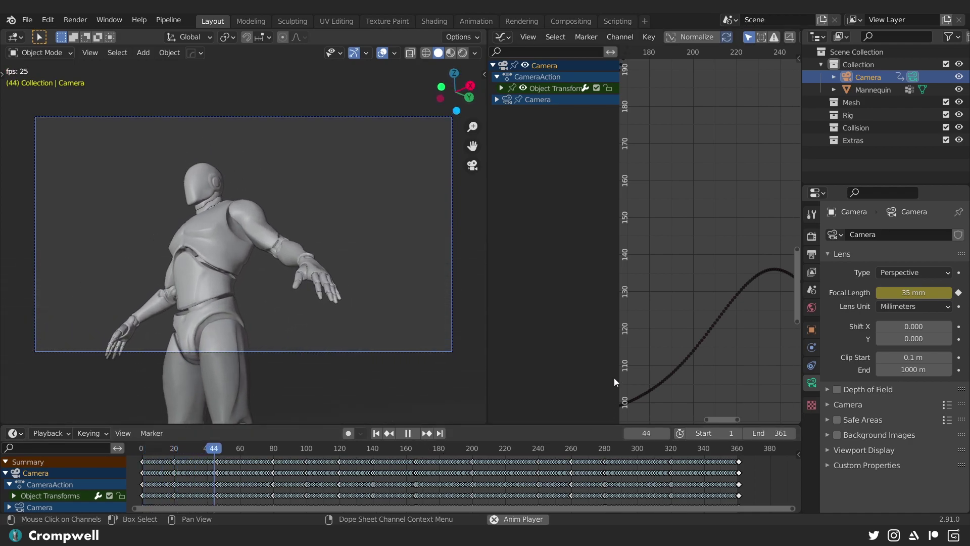